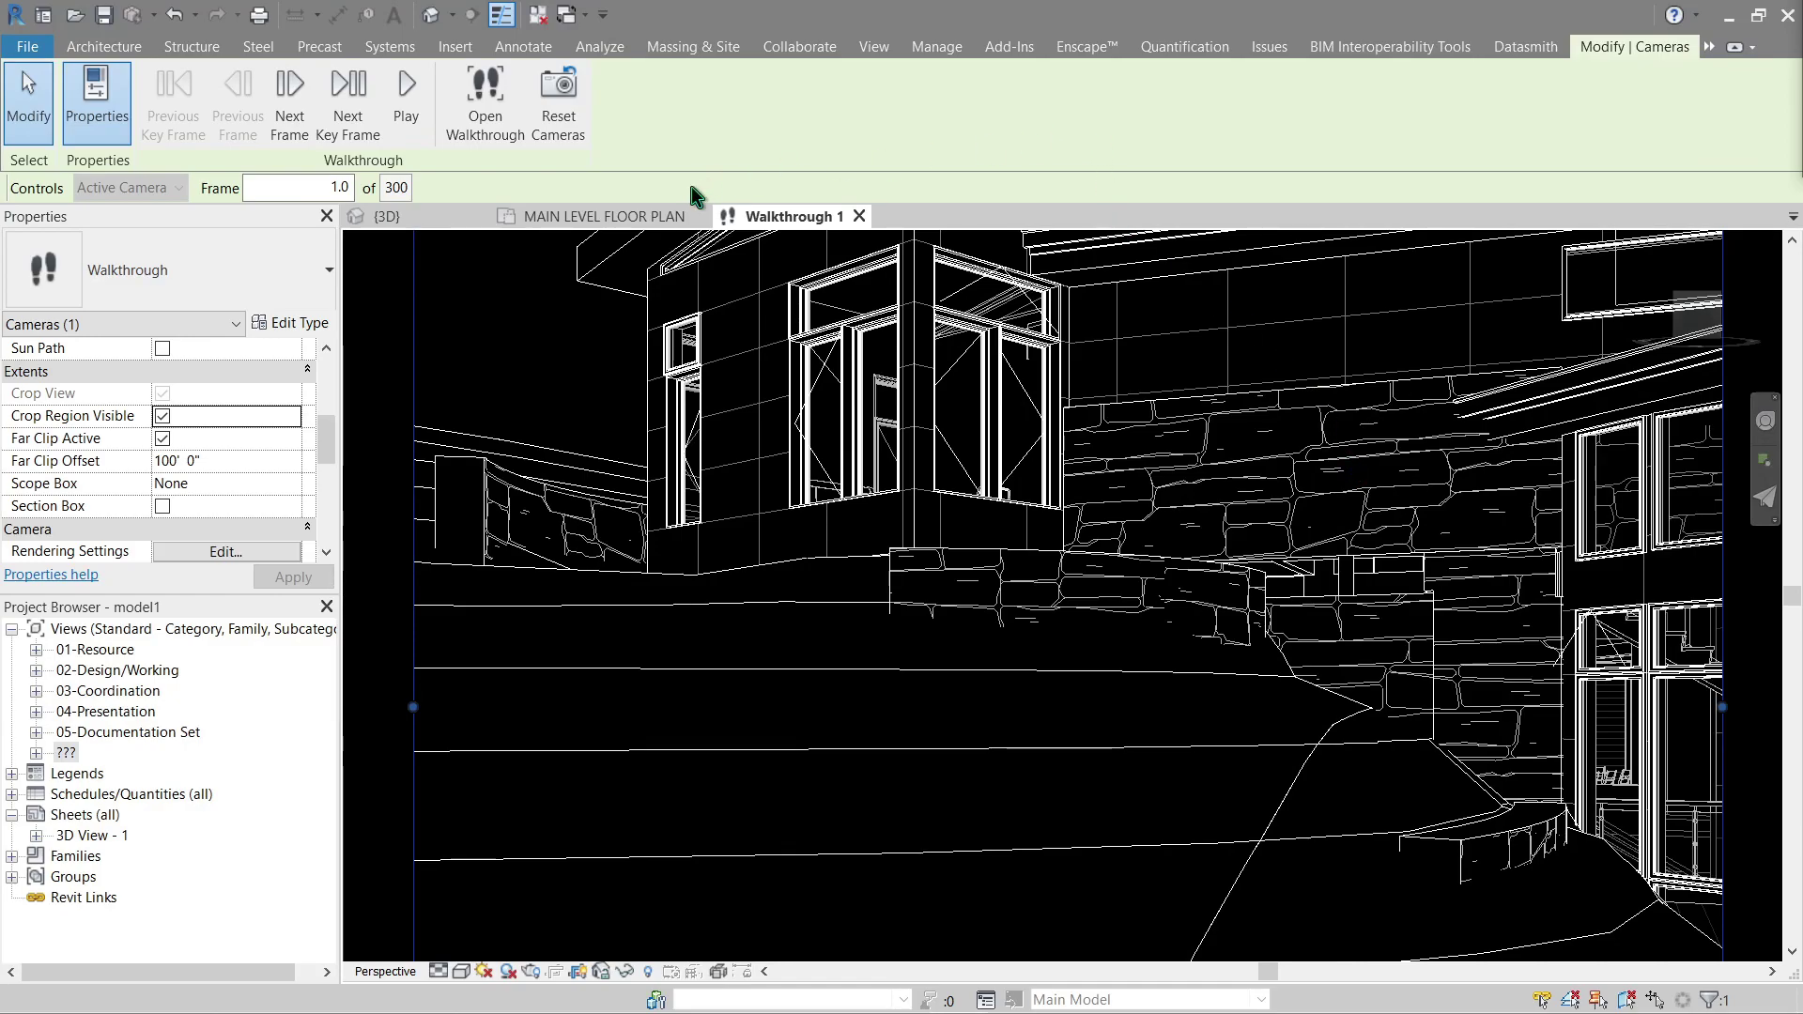
Open the main level floor plan, quit editing the current walkthrough and clear the selection.
left_click(657, 215)
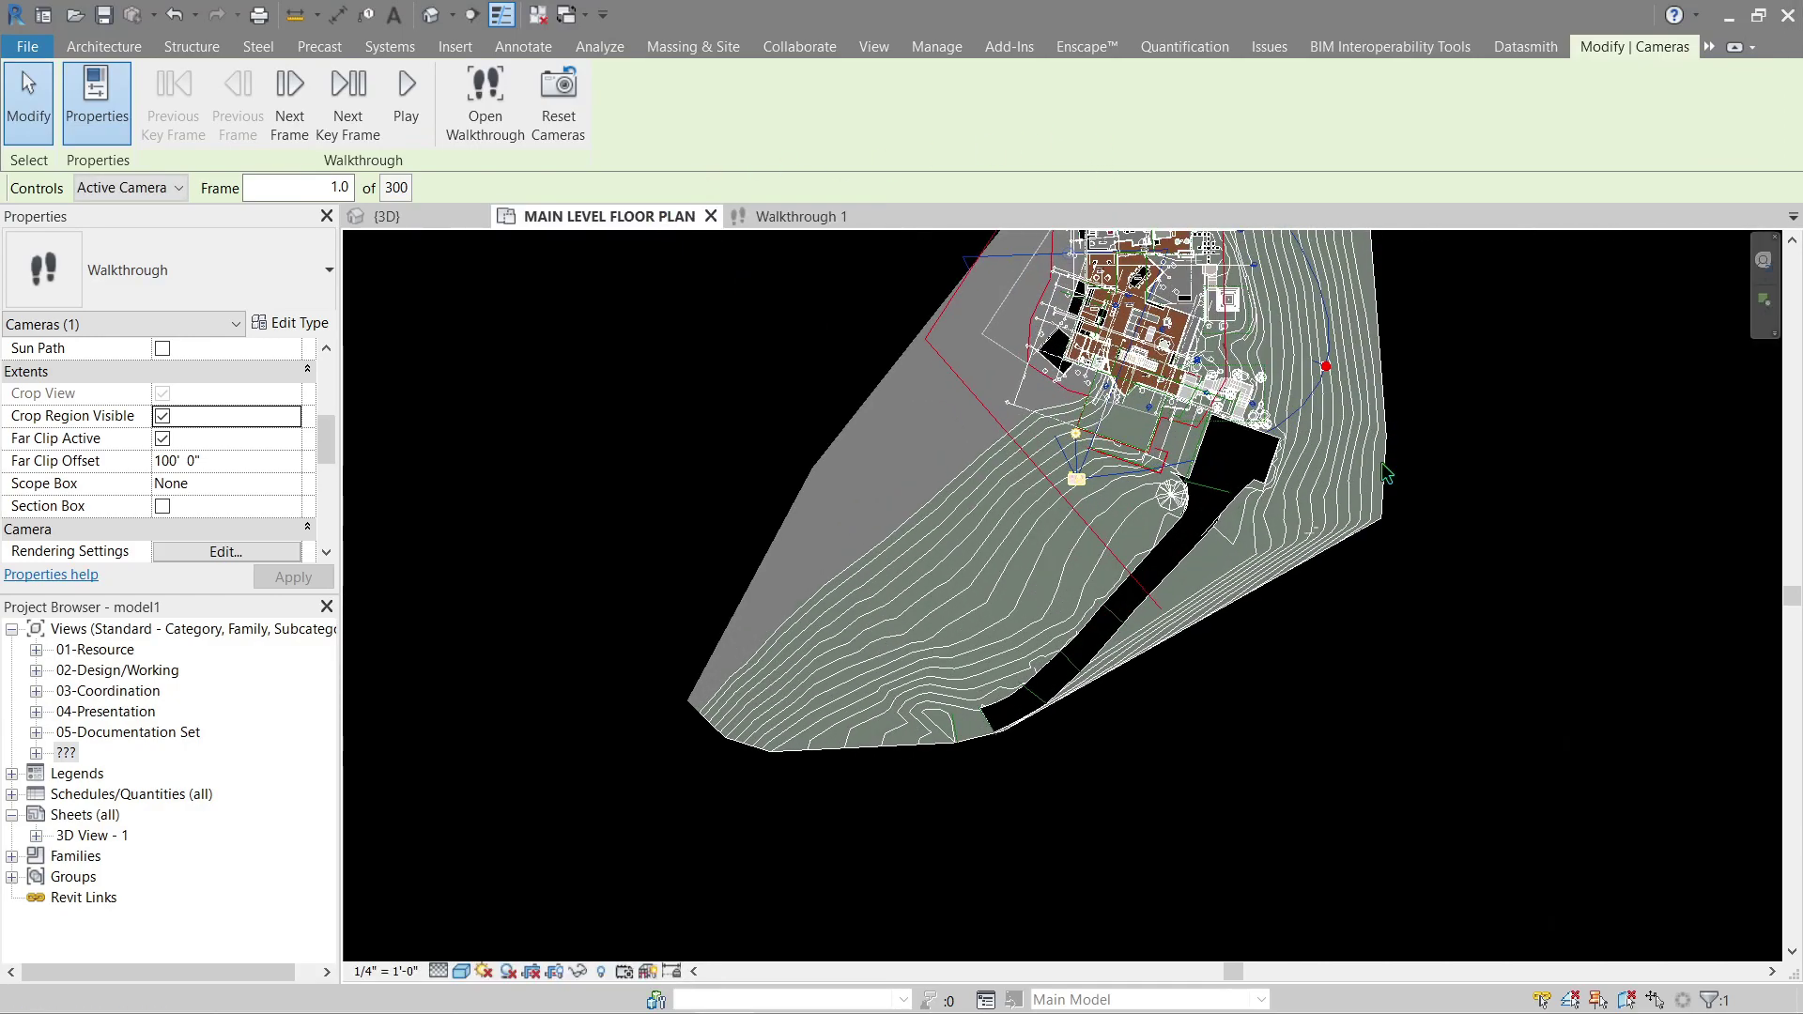
scroll(1382, 465, "up", 5)
middle_click_drag(1424, 271, 1433, 619)
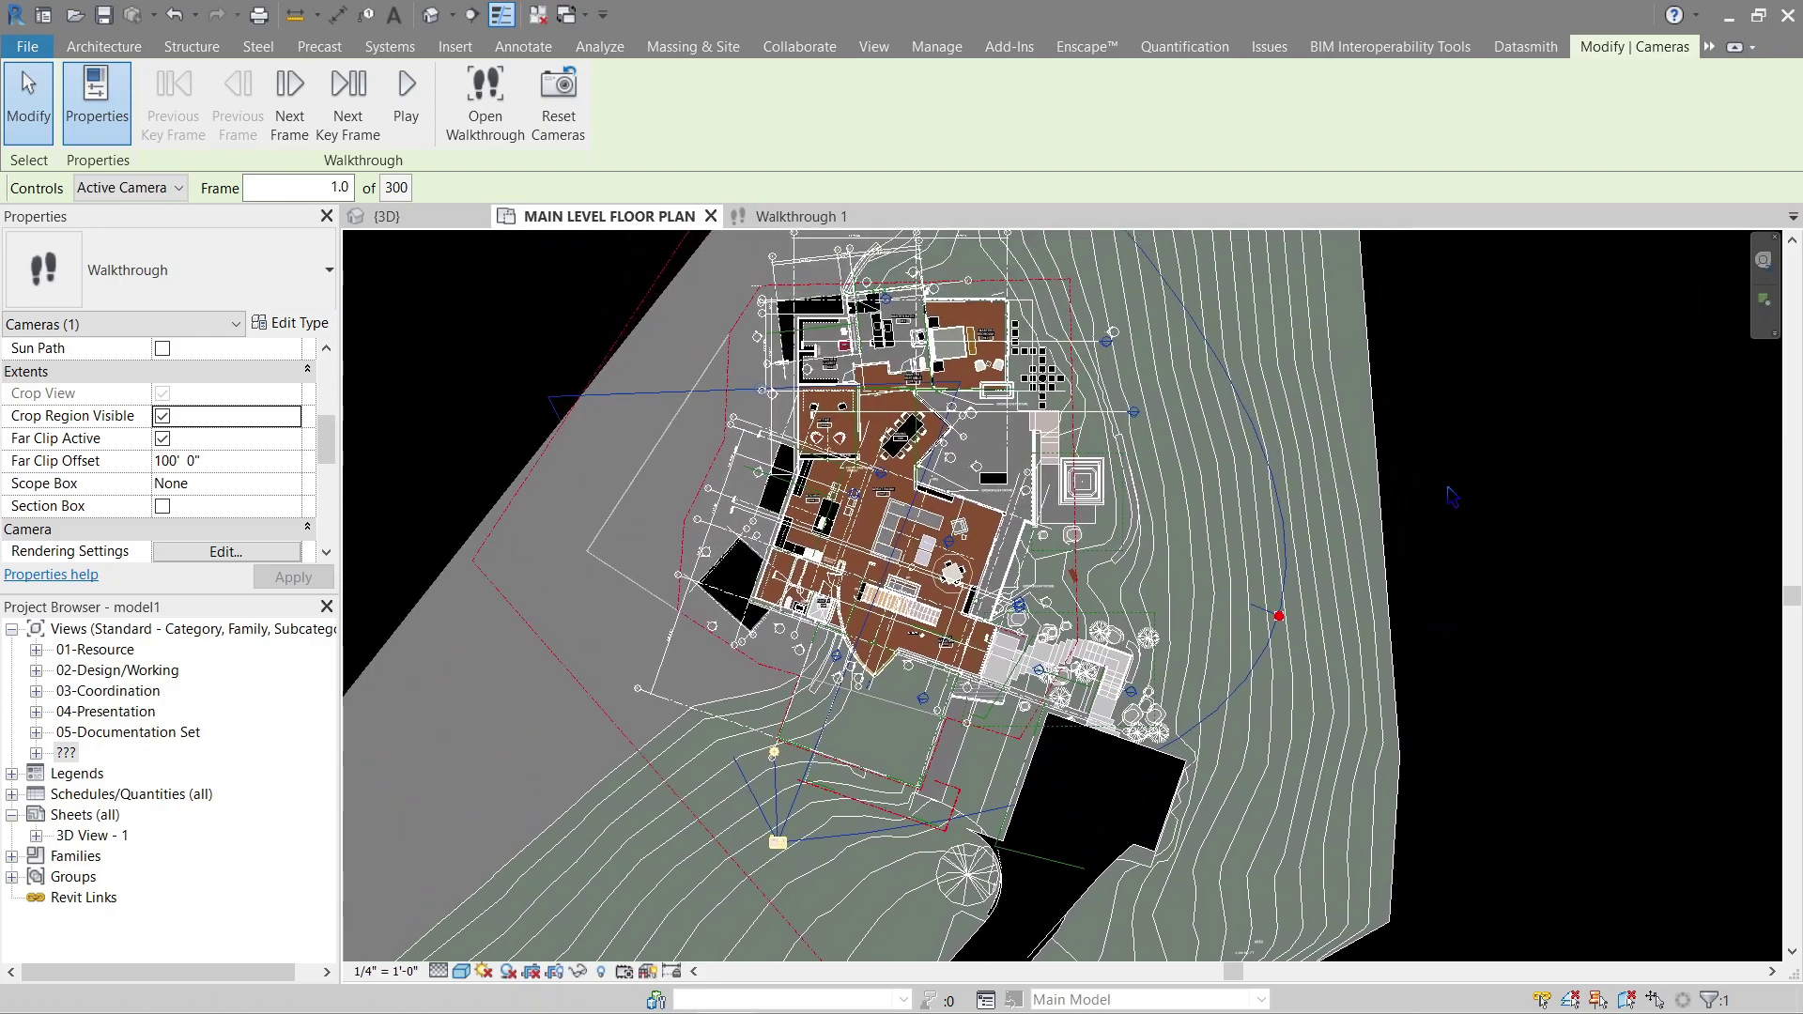
key("Escape")
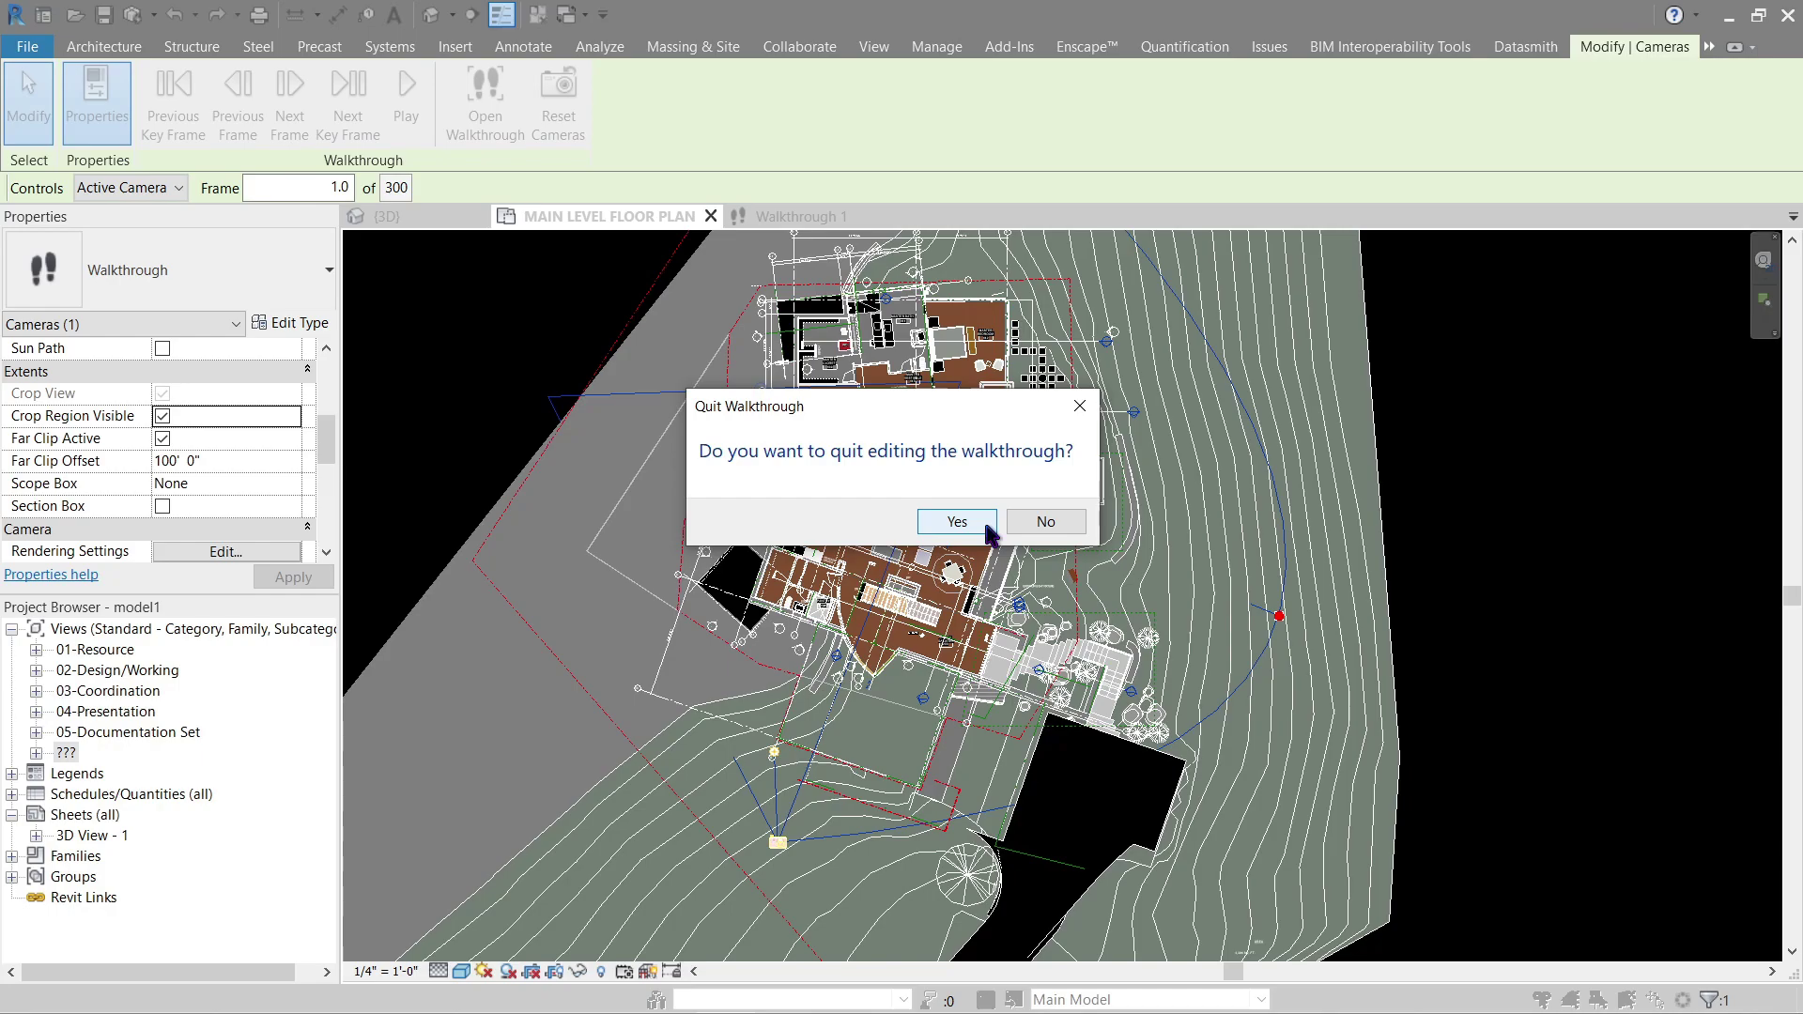
left_click(956, 522)
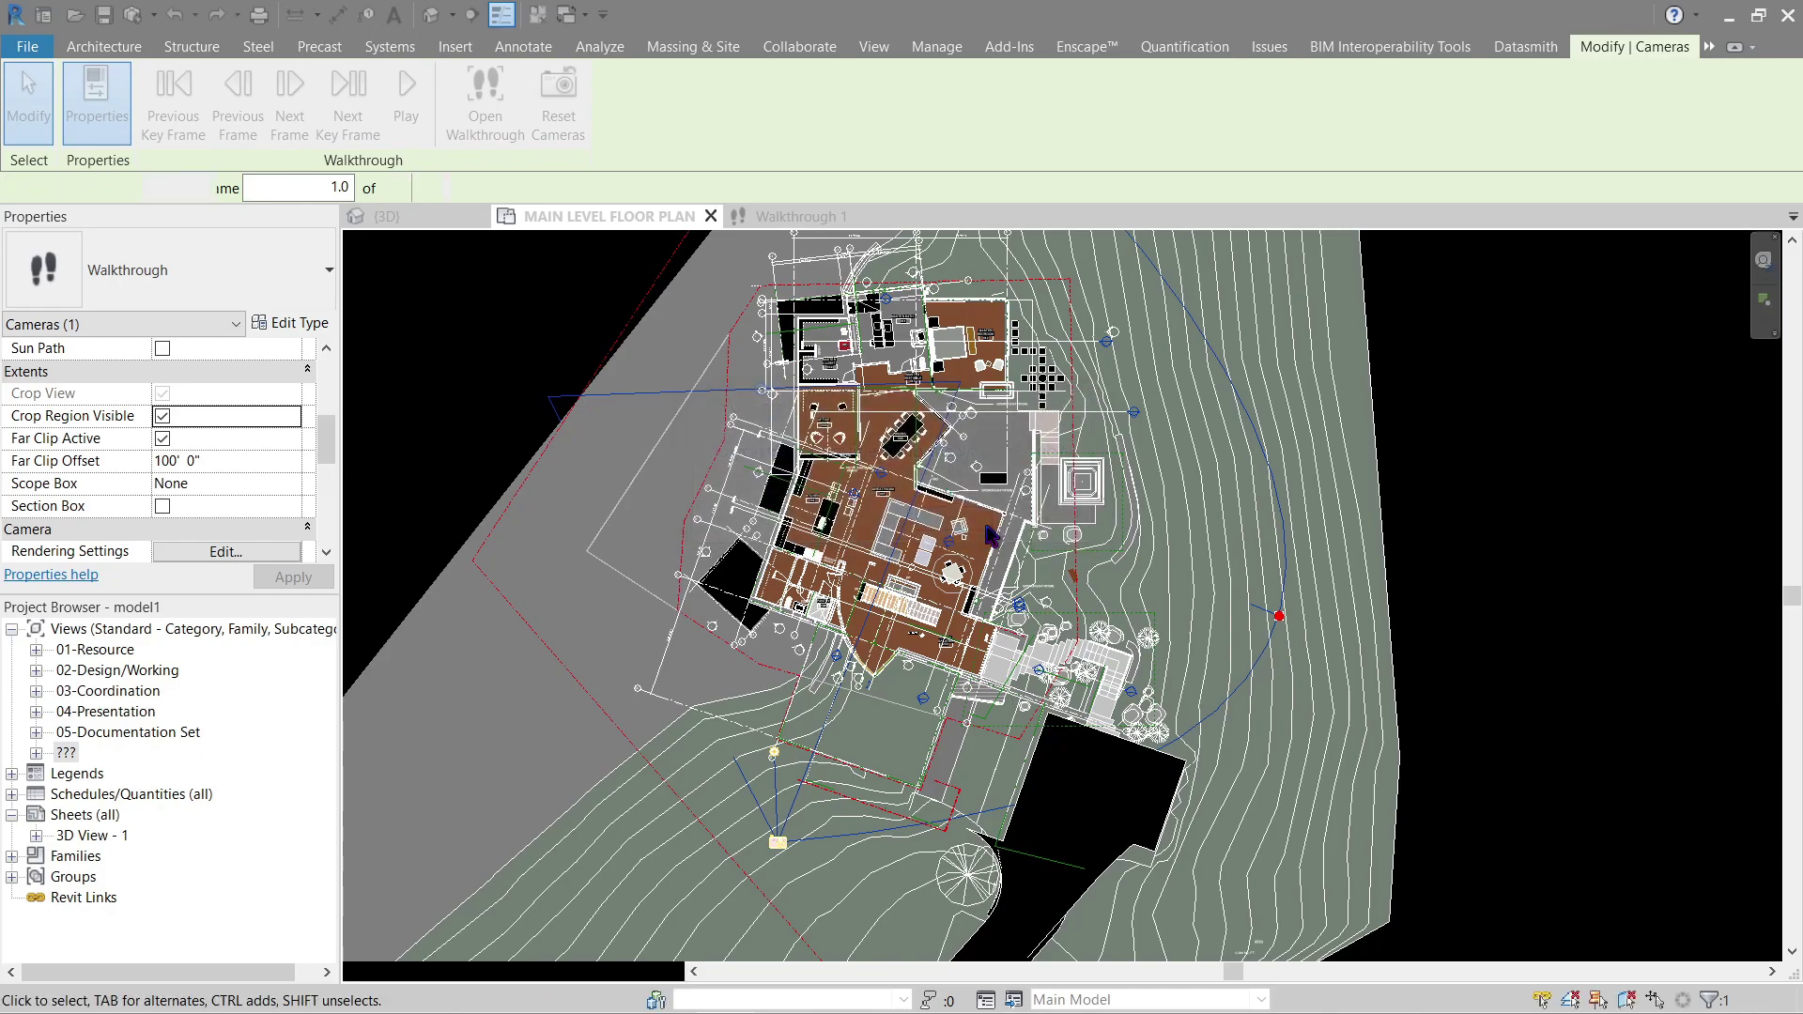
left_click(1548, 419)
Create a walkthrough whose eight-key-frame path curves from below the house in plan, around its garden side, to beyond its upper-left corner.
middle_click_drag(1501, 354, 1464, 409)
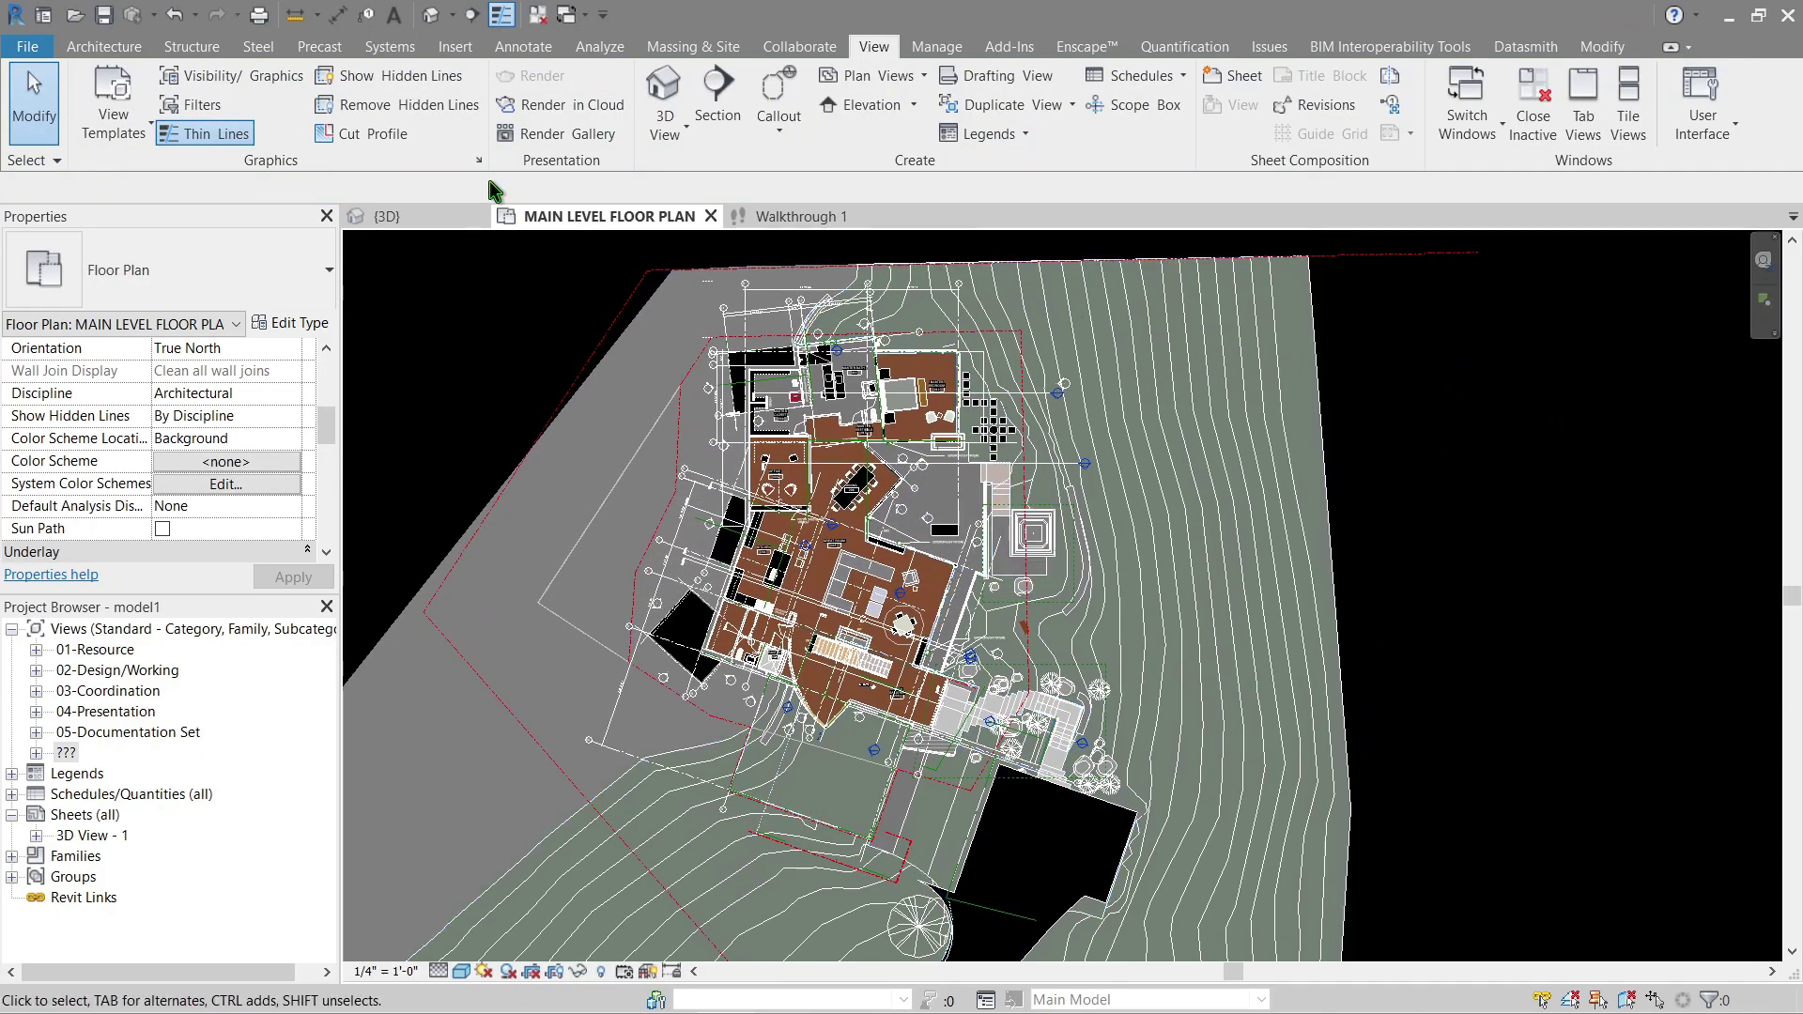
left_click(453, 16)
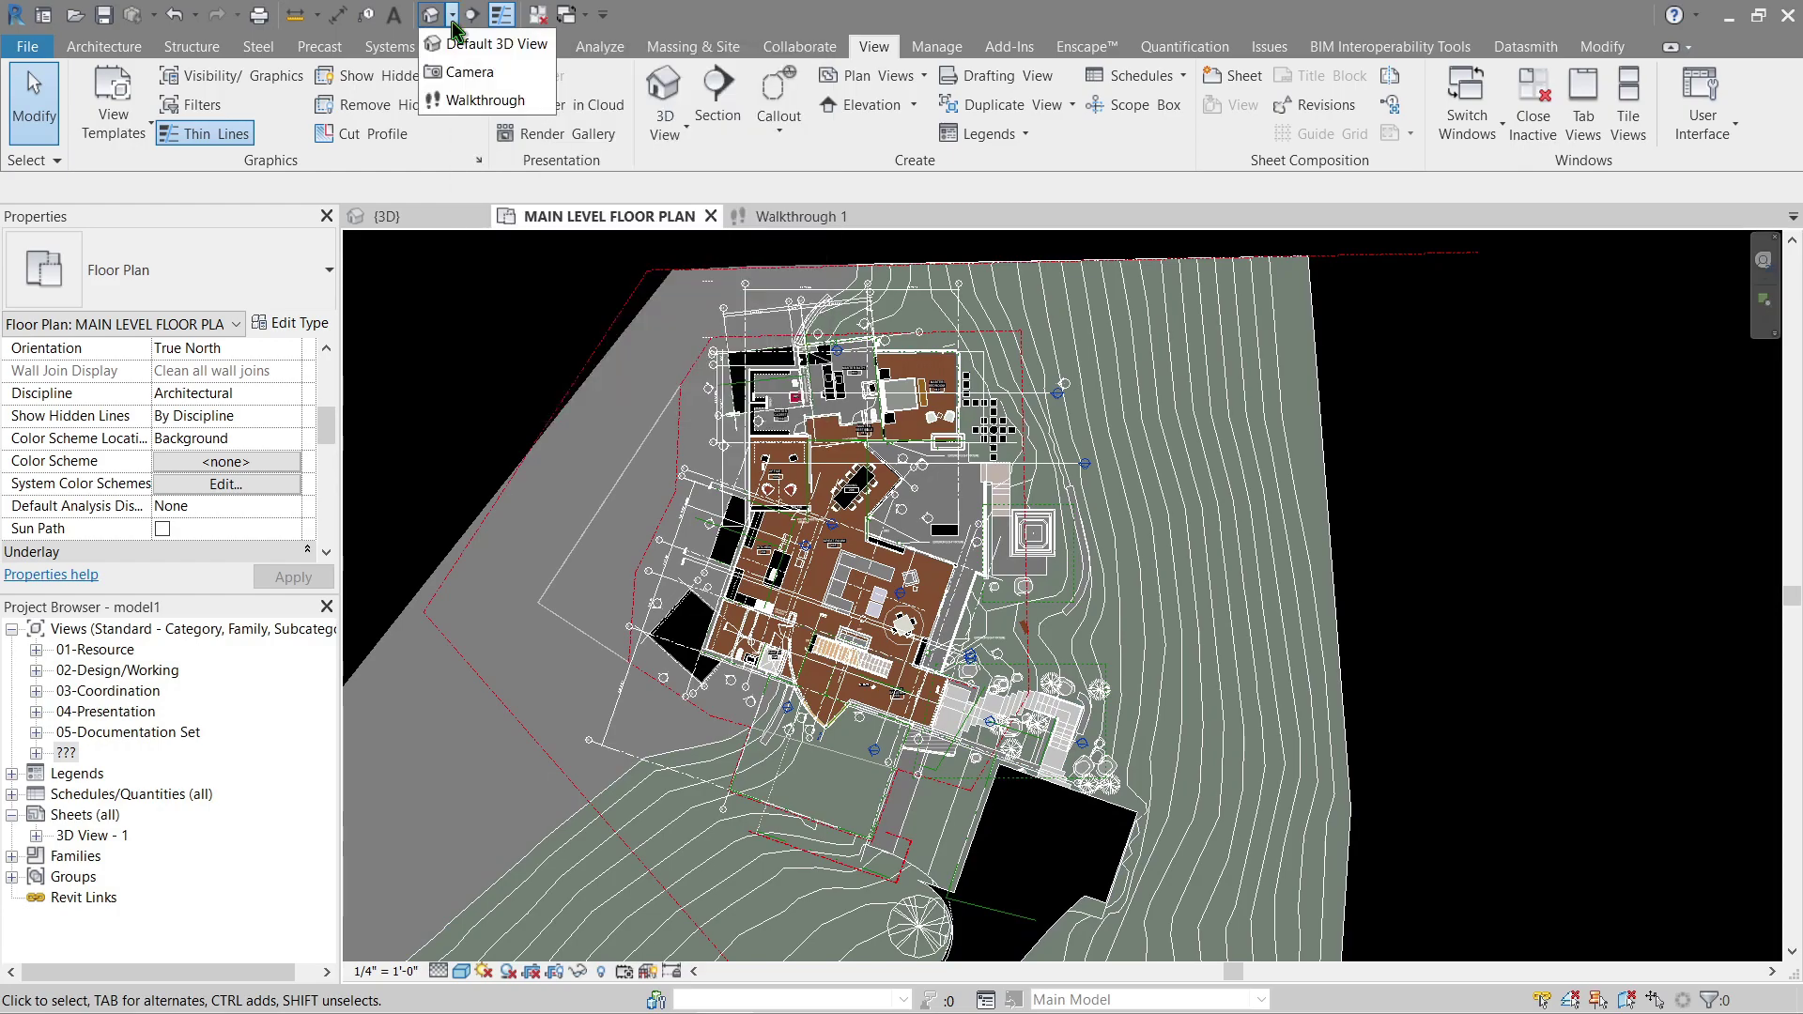
left_click(465, 102)
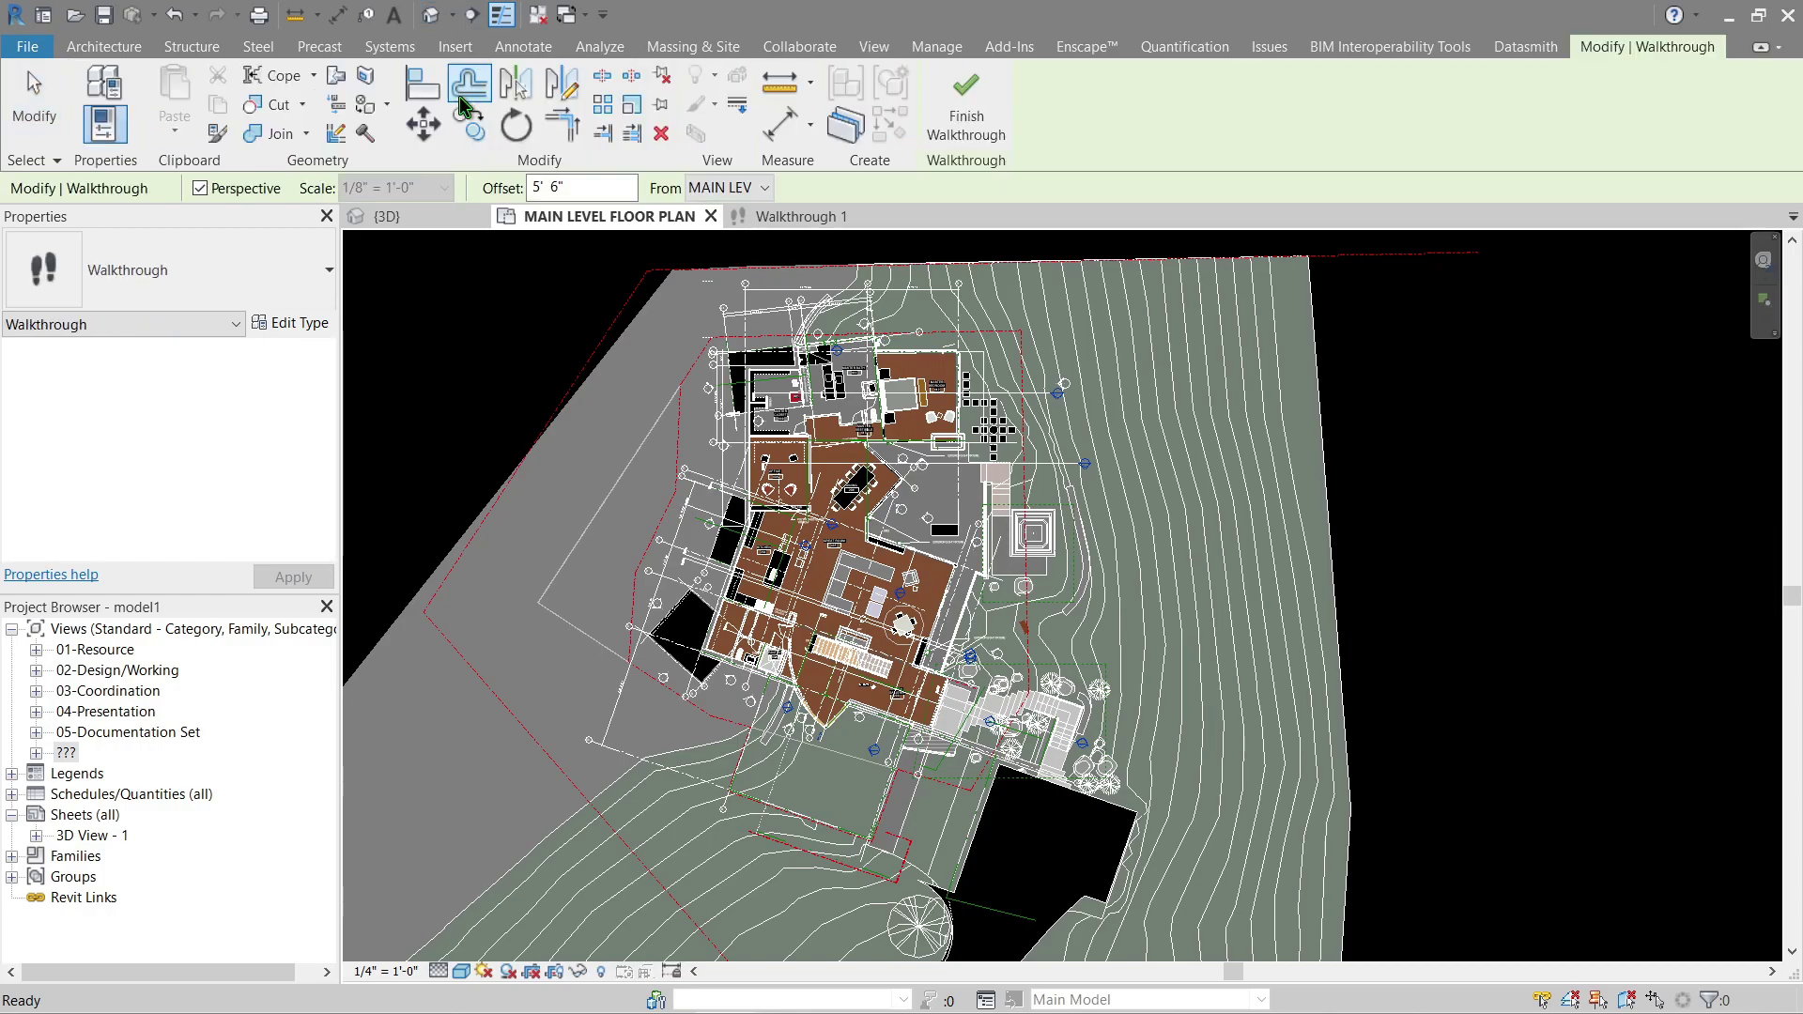
middle_click_drag(513, 485, 570, 341)
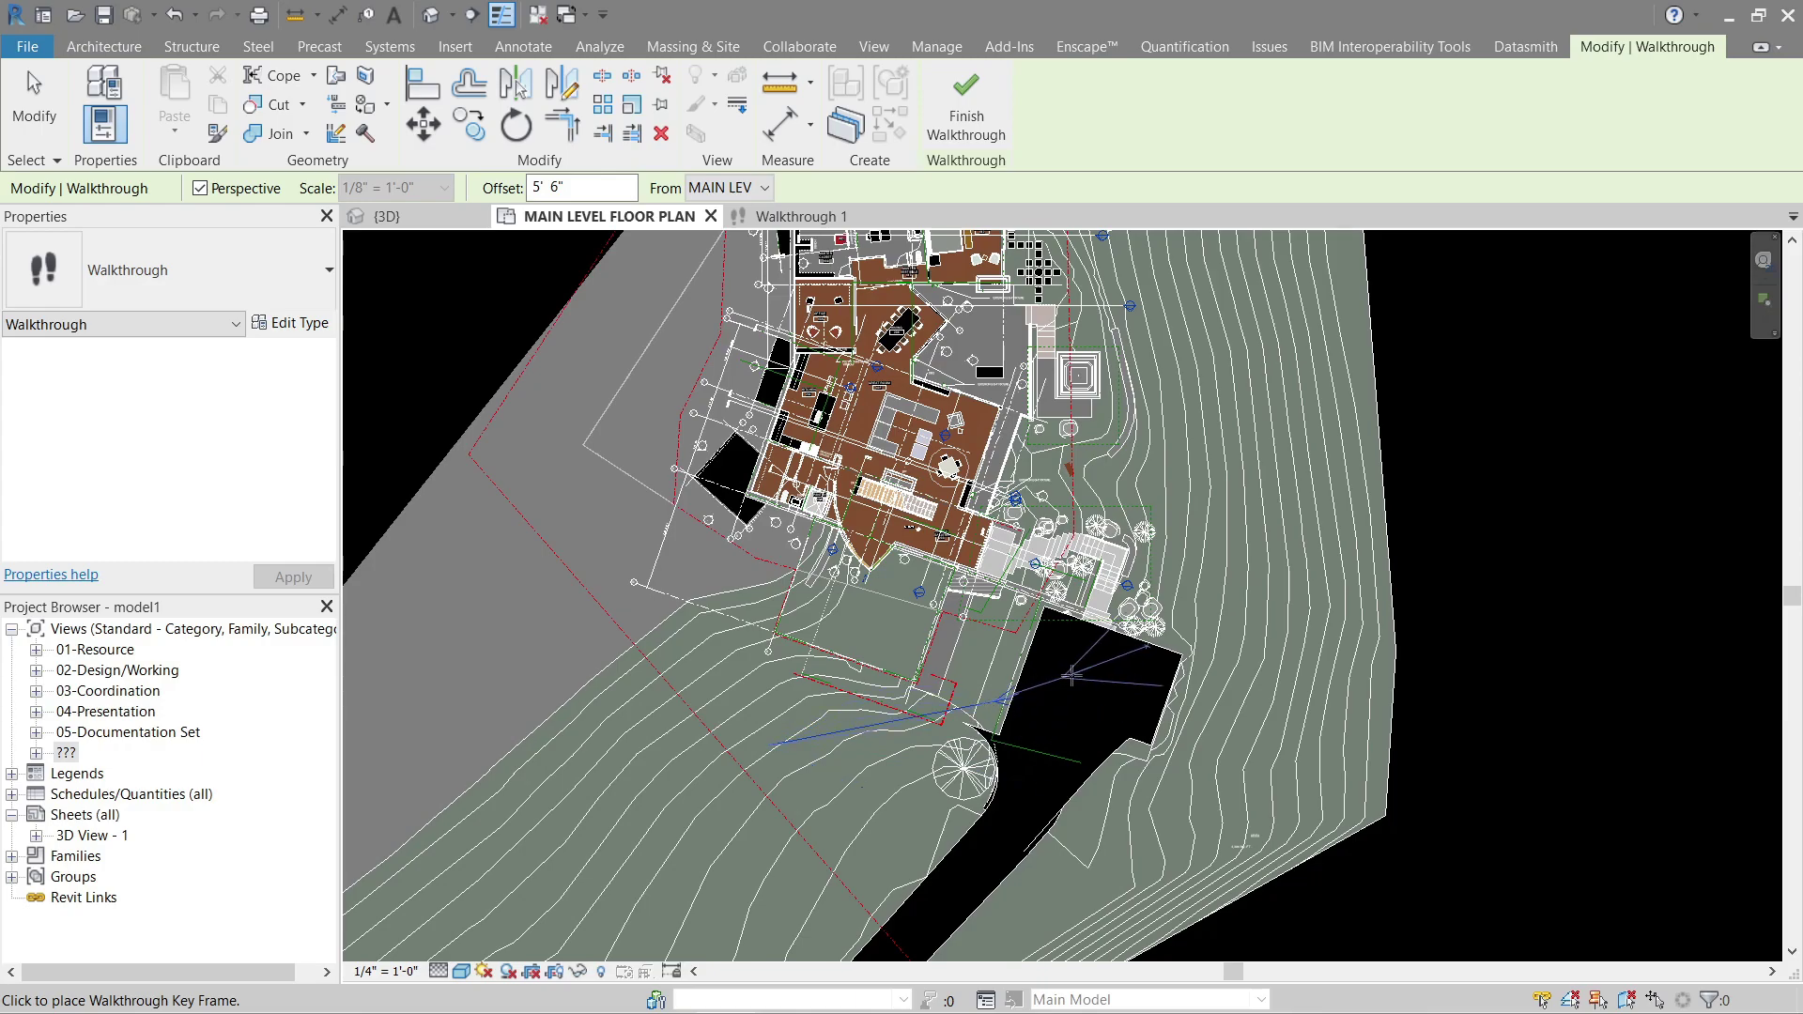
middle_click_drag(1216, 628, 1240, 763)
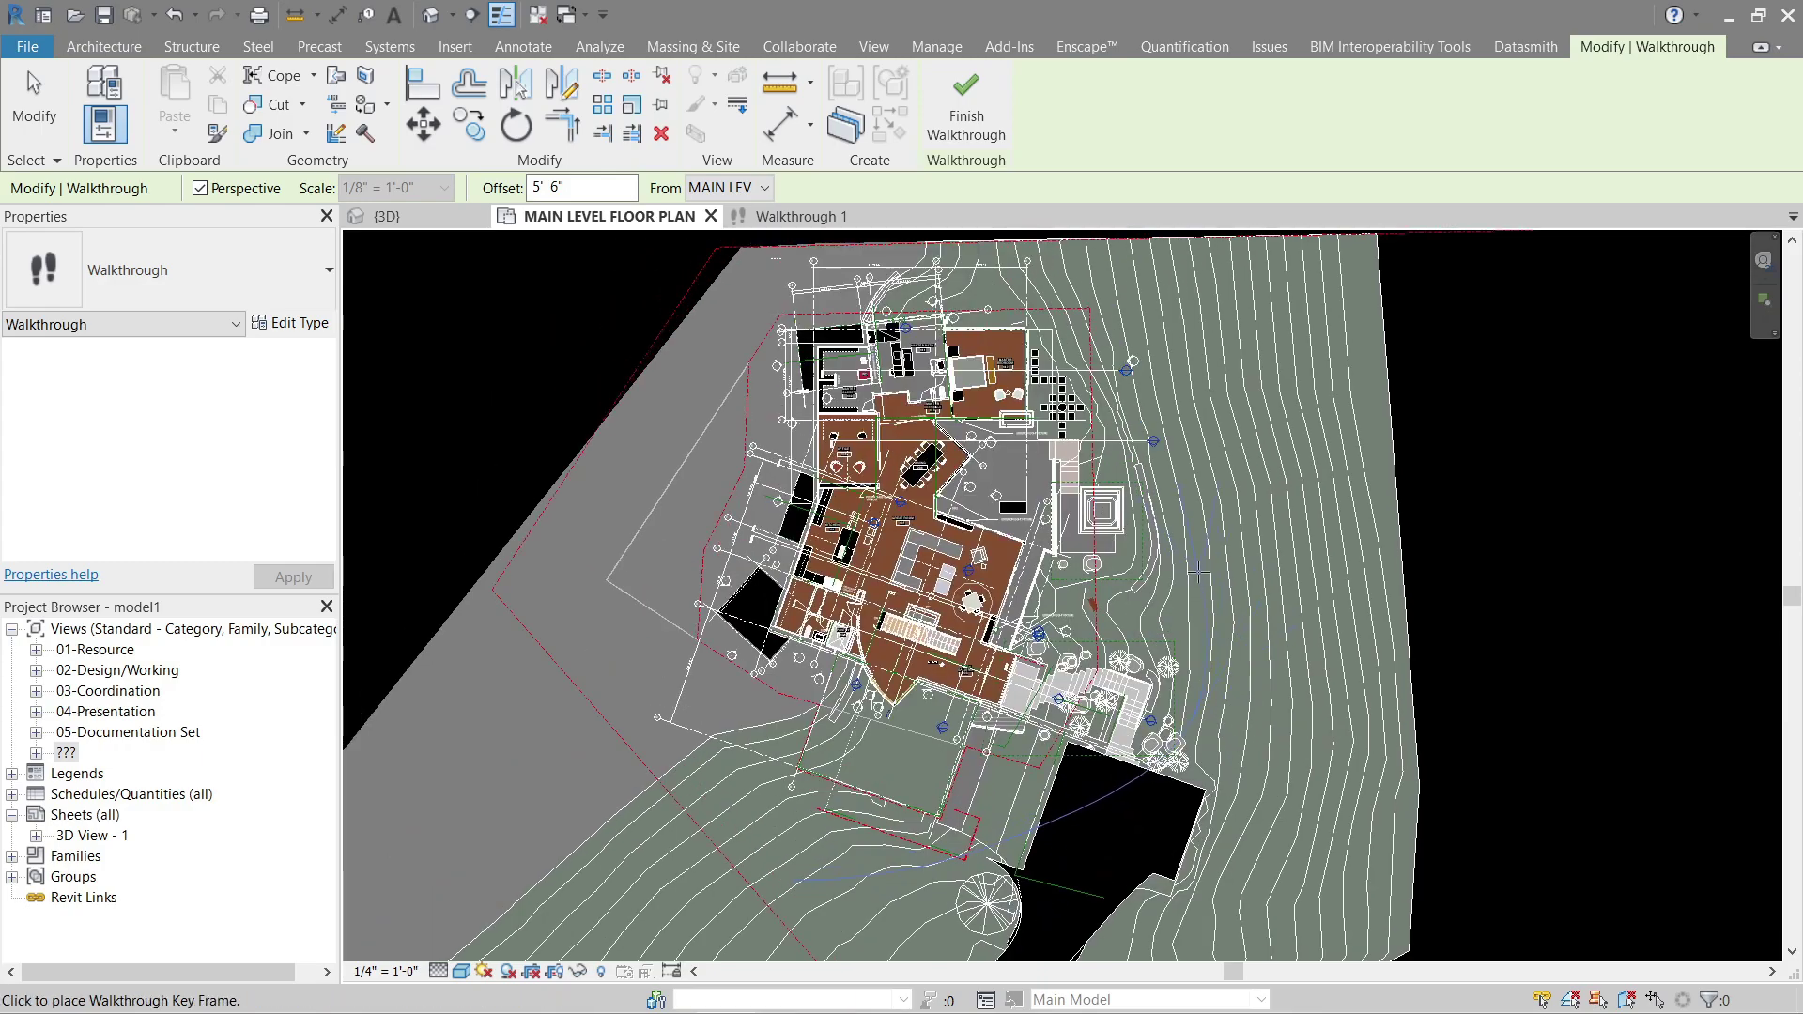
middle_click_drag(1203, 536, 1208, 658)
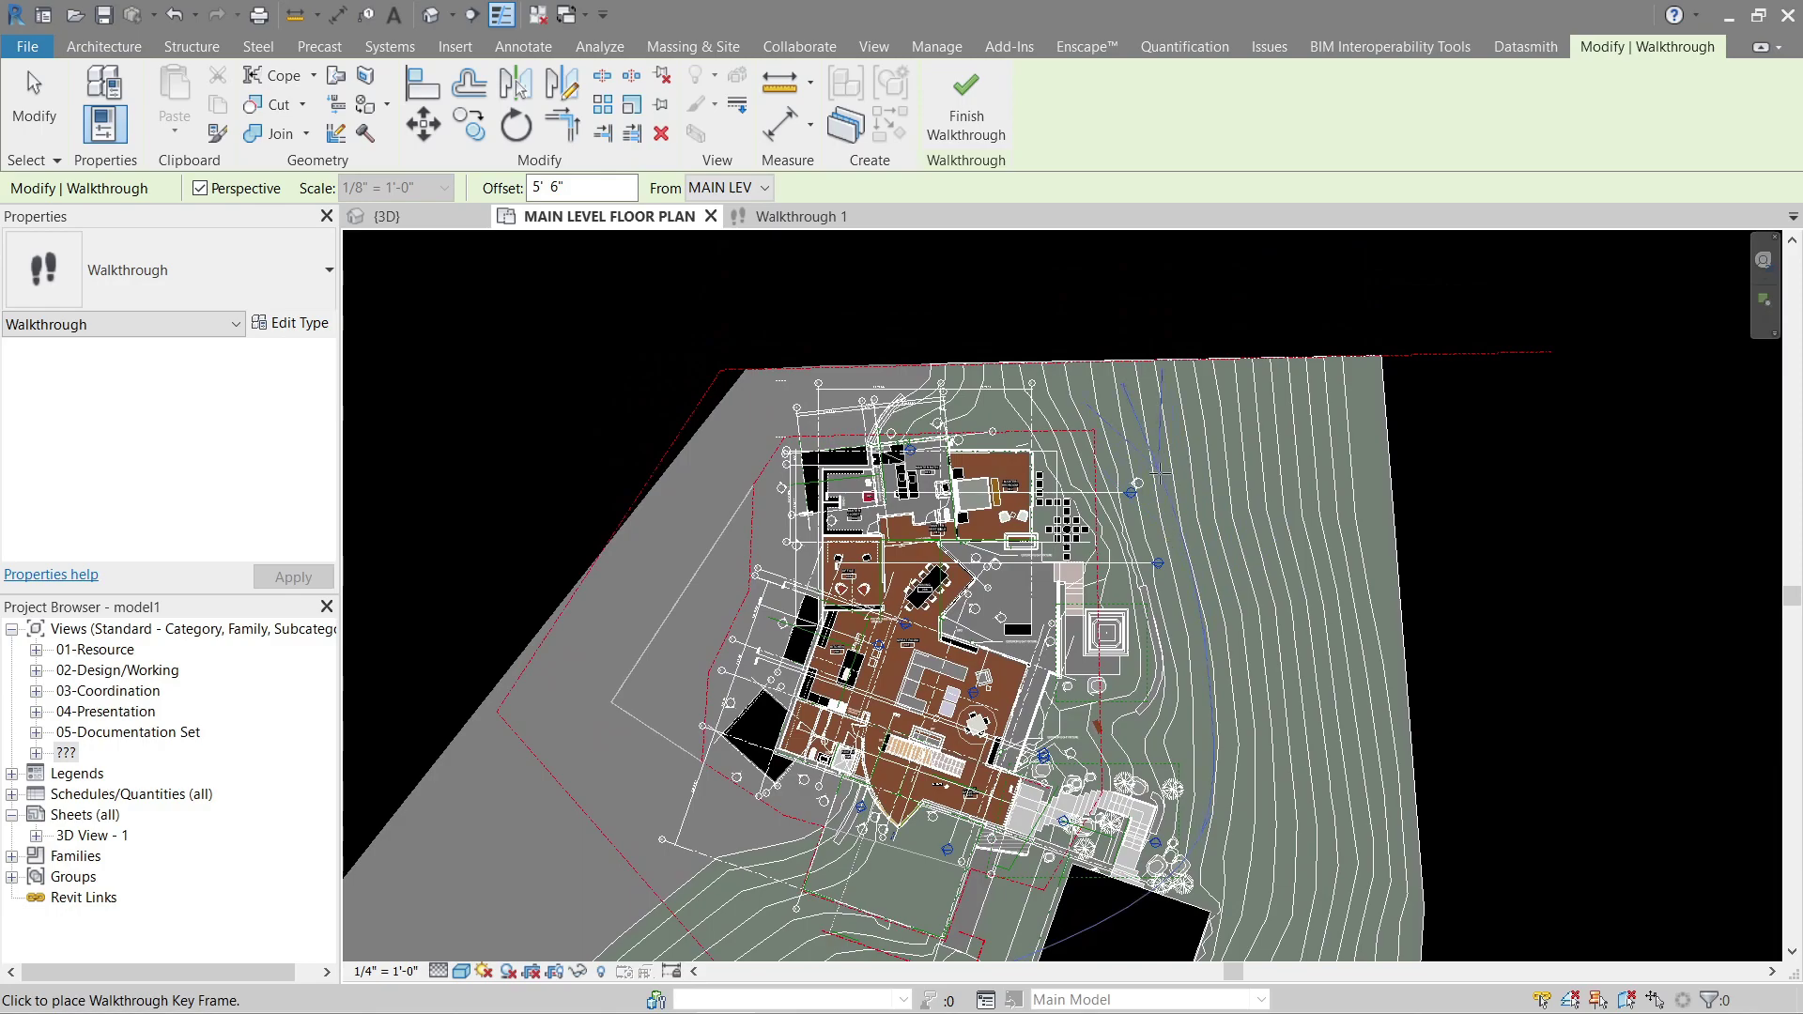
left_click(1073, 328)
left_click(842, 280)
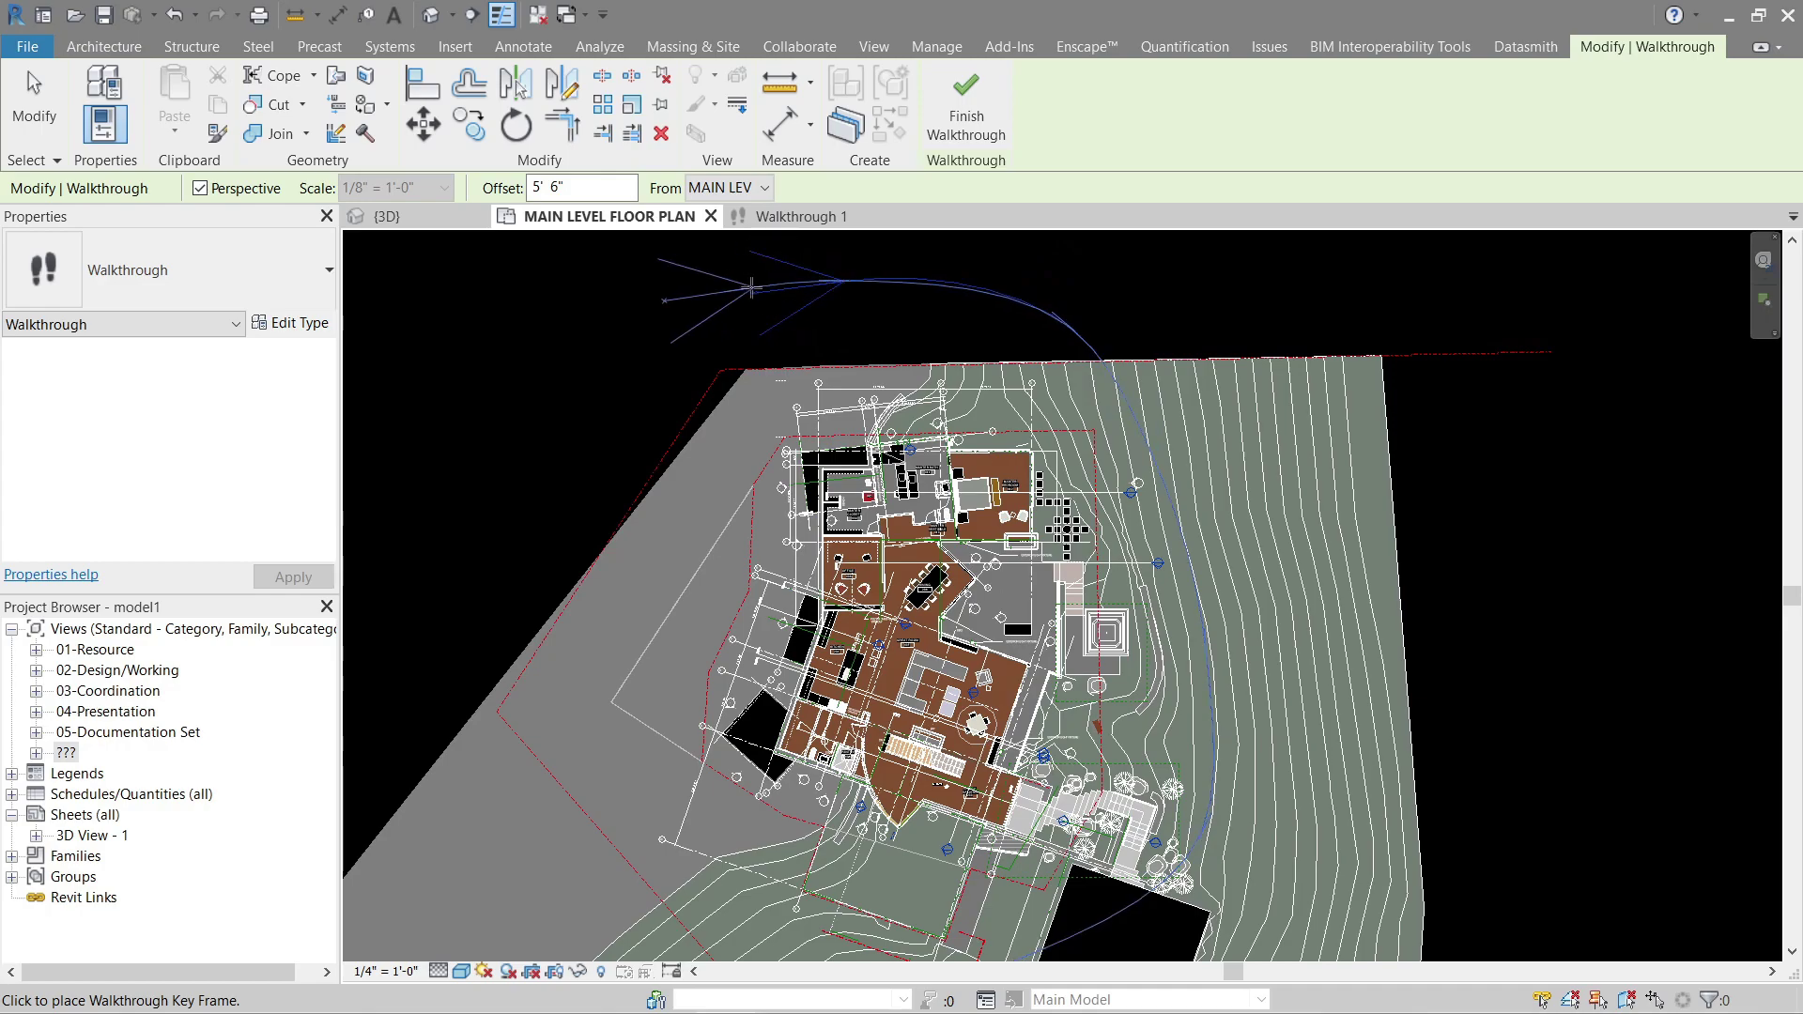
left_click(658, 323)
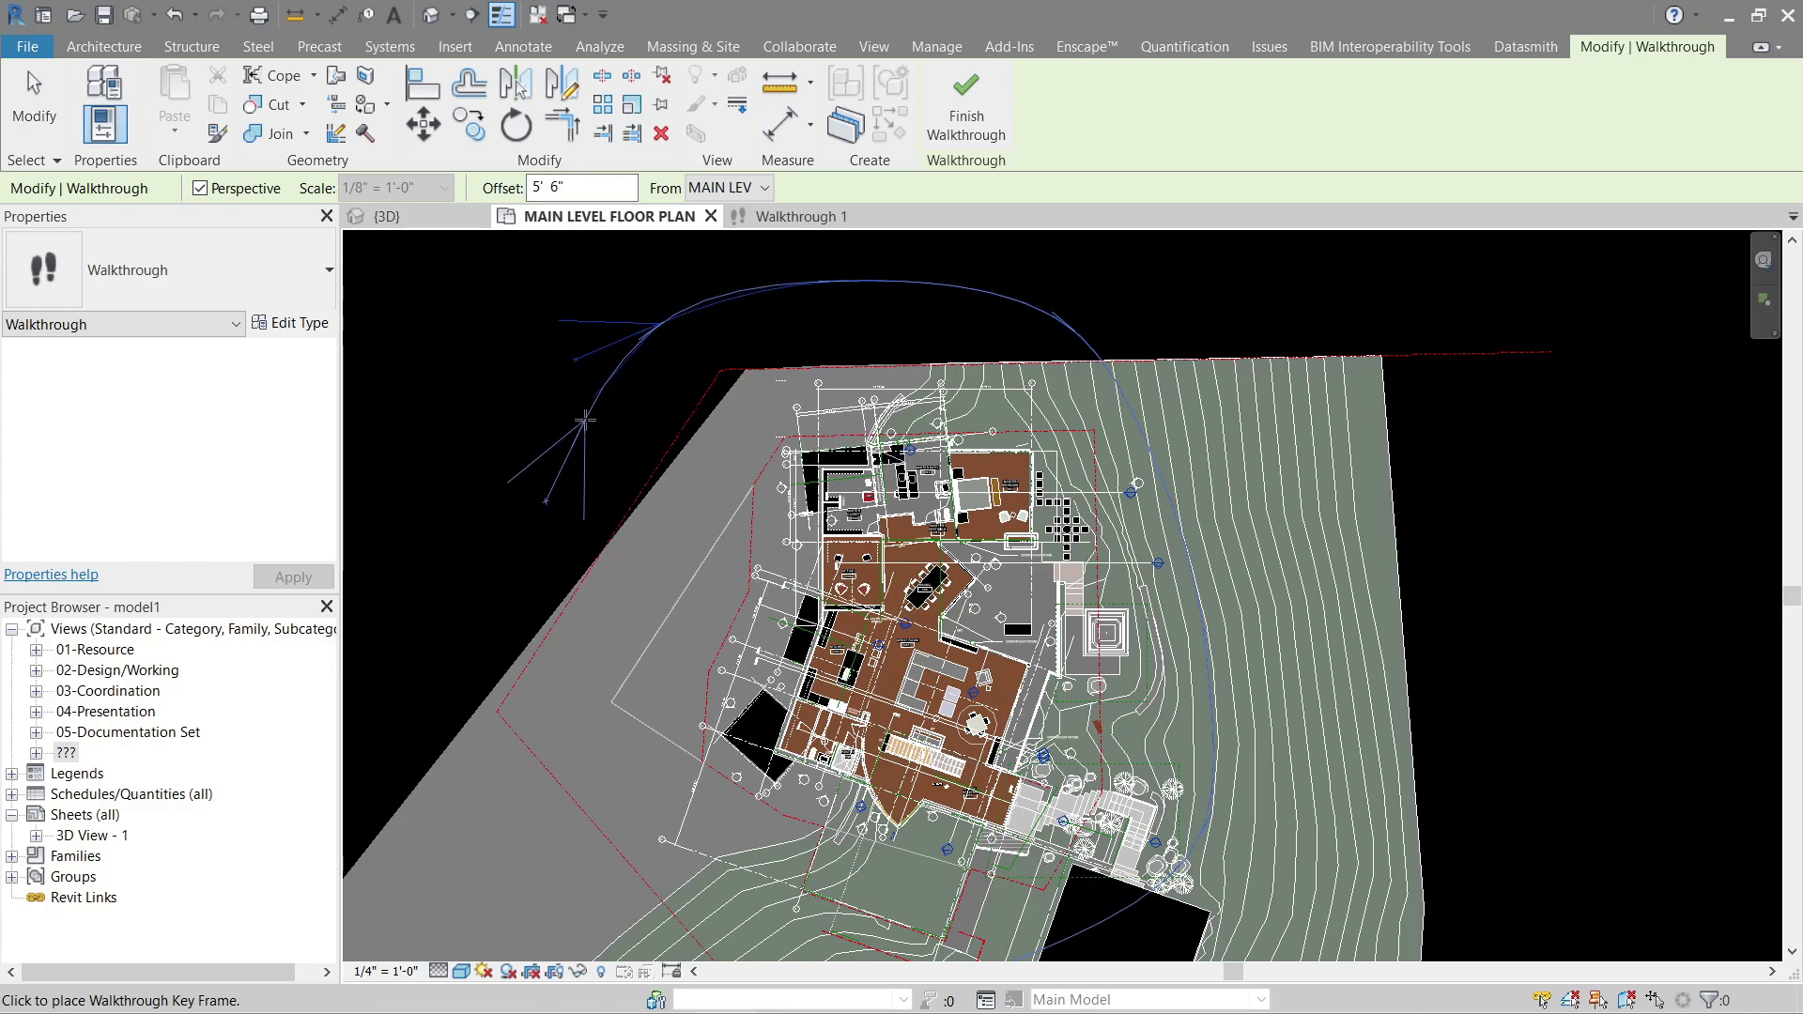
left_click(956, 135)
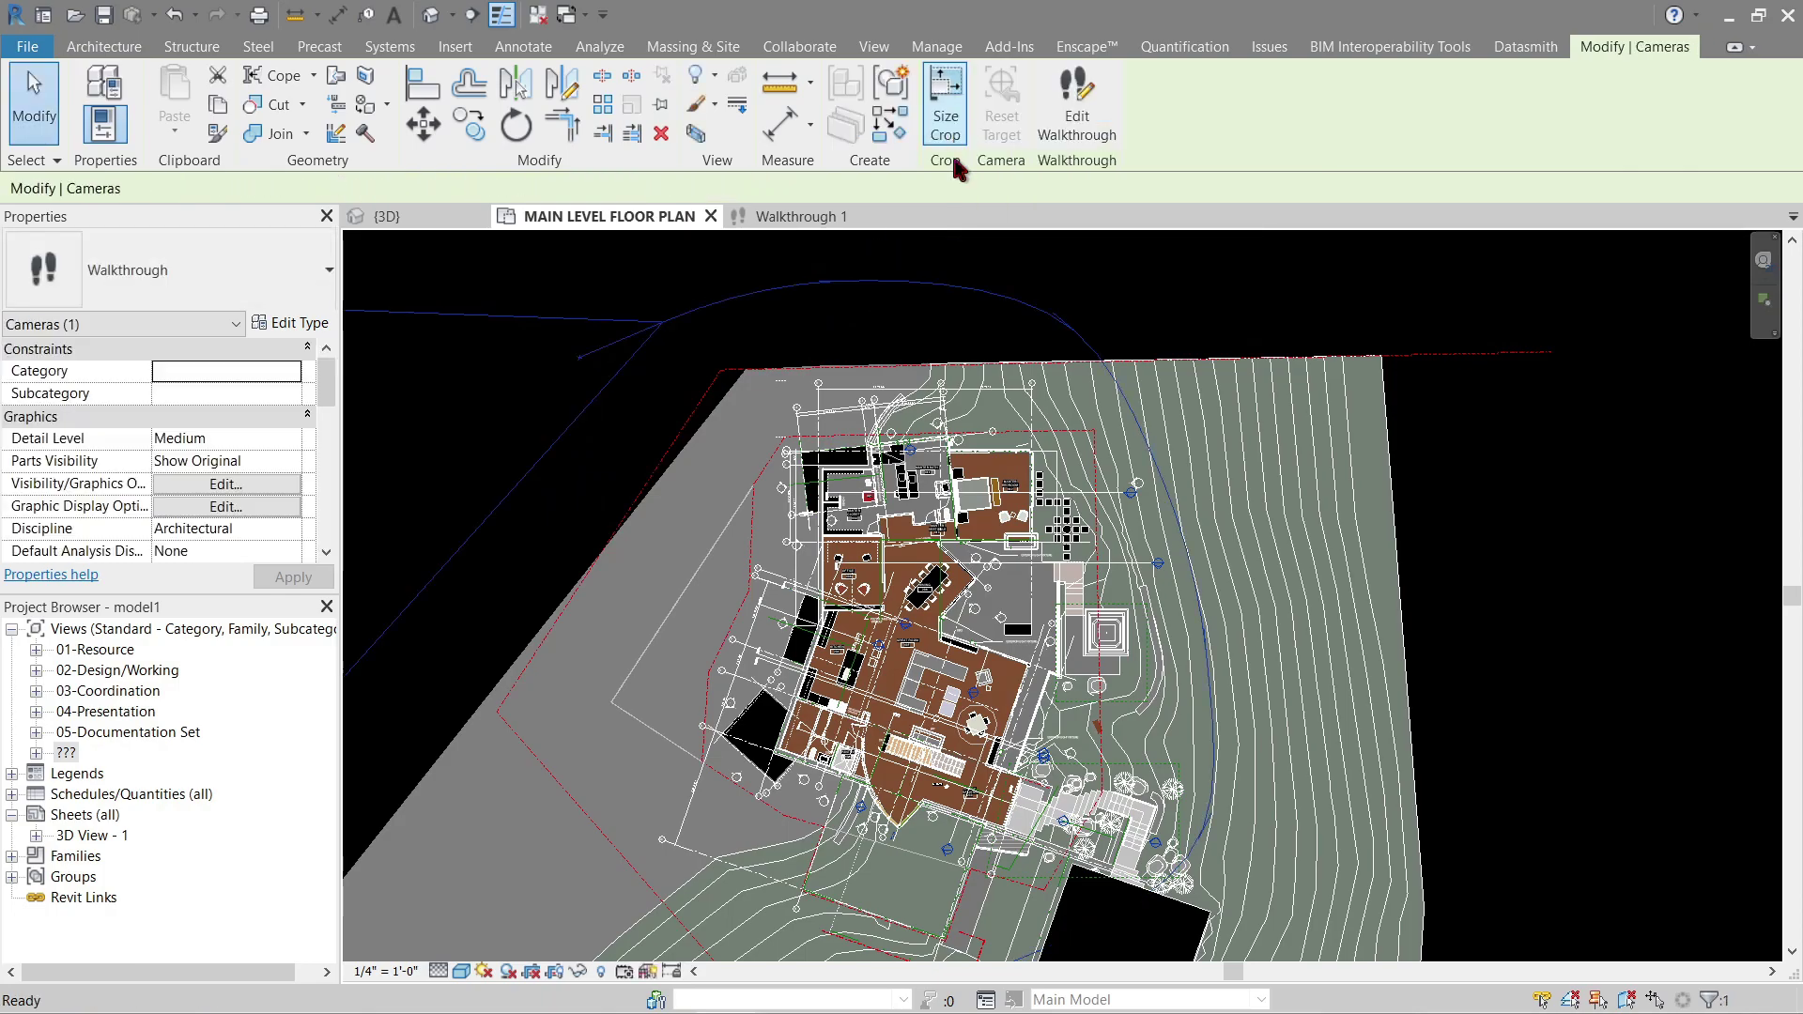
Start editing the new walkthrough and aim the camera at the last key frame, frame 300, toward the house.
middle_click_drag(852, 369, 1001, 440)
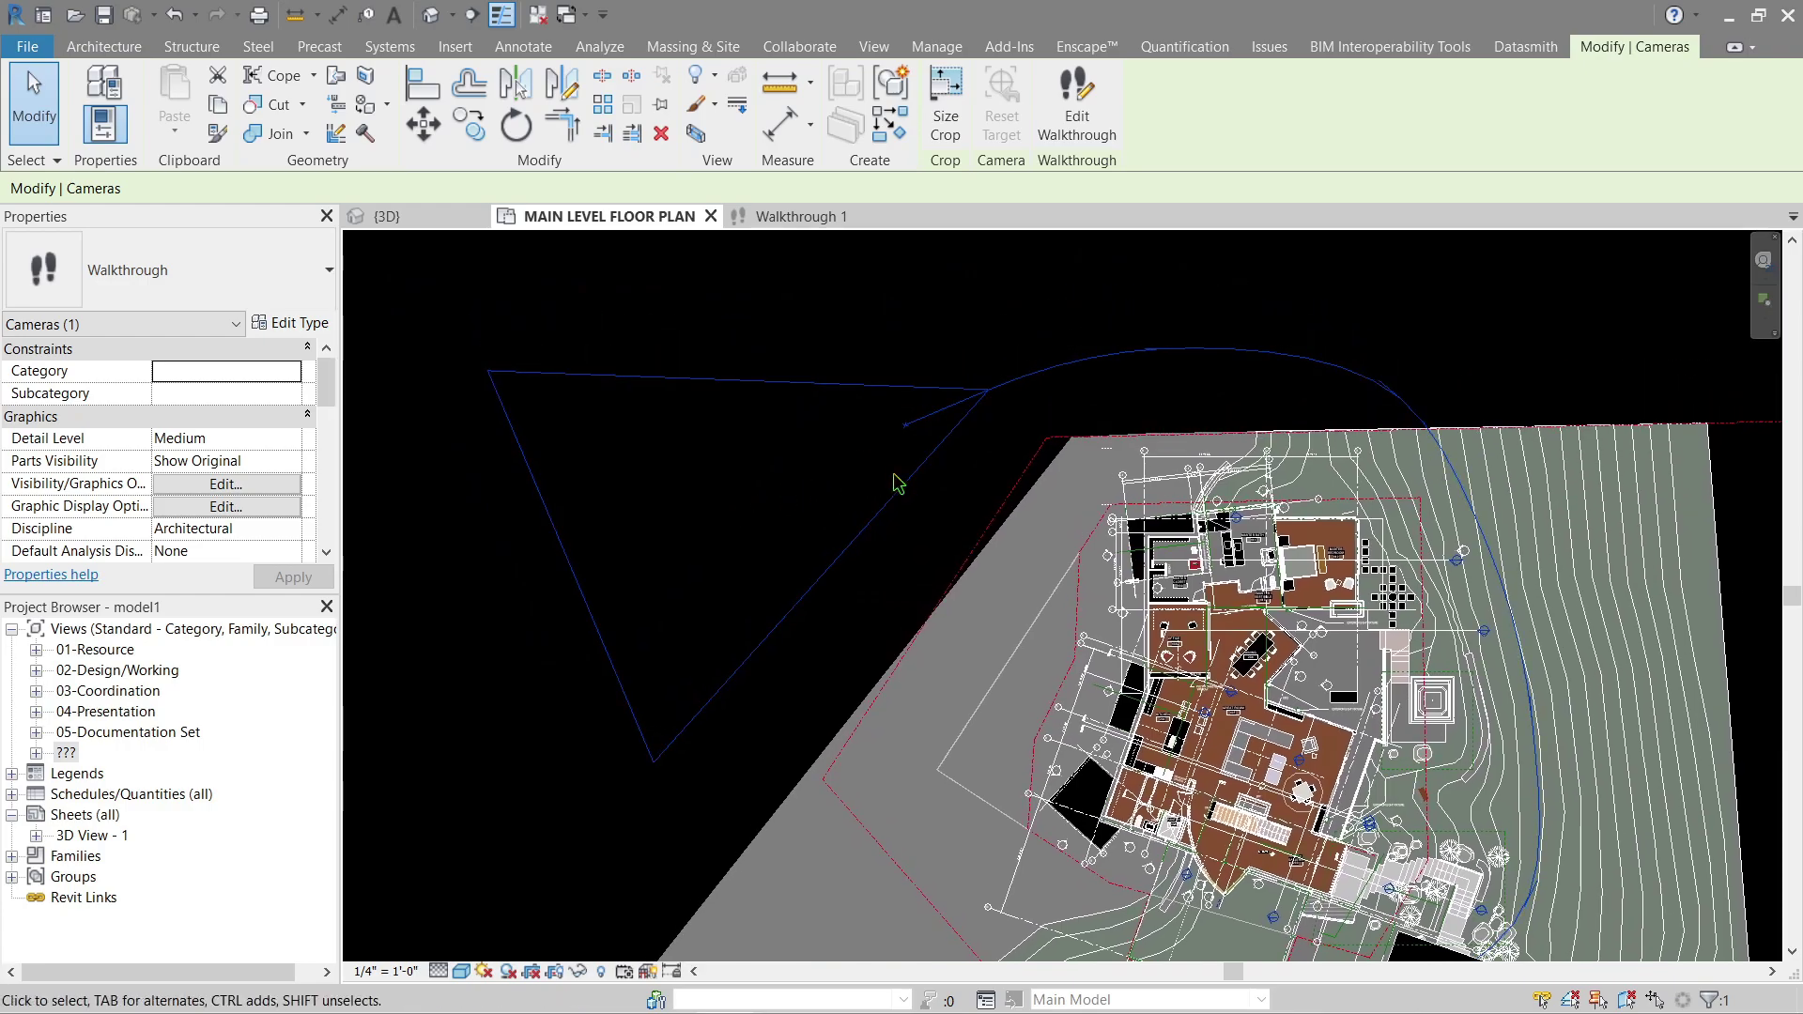
middle_click_drag(910, 487, 818, 430)
scroll(818, 429, "down", 2)
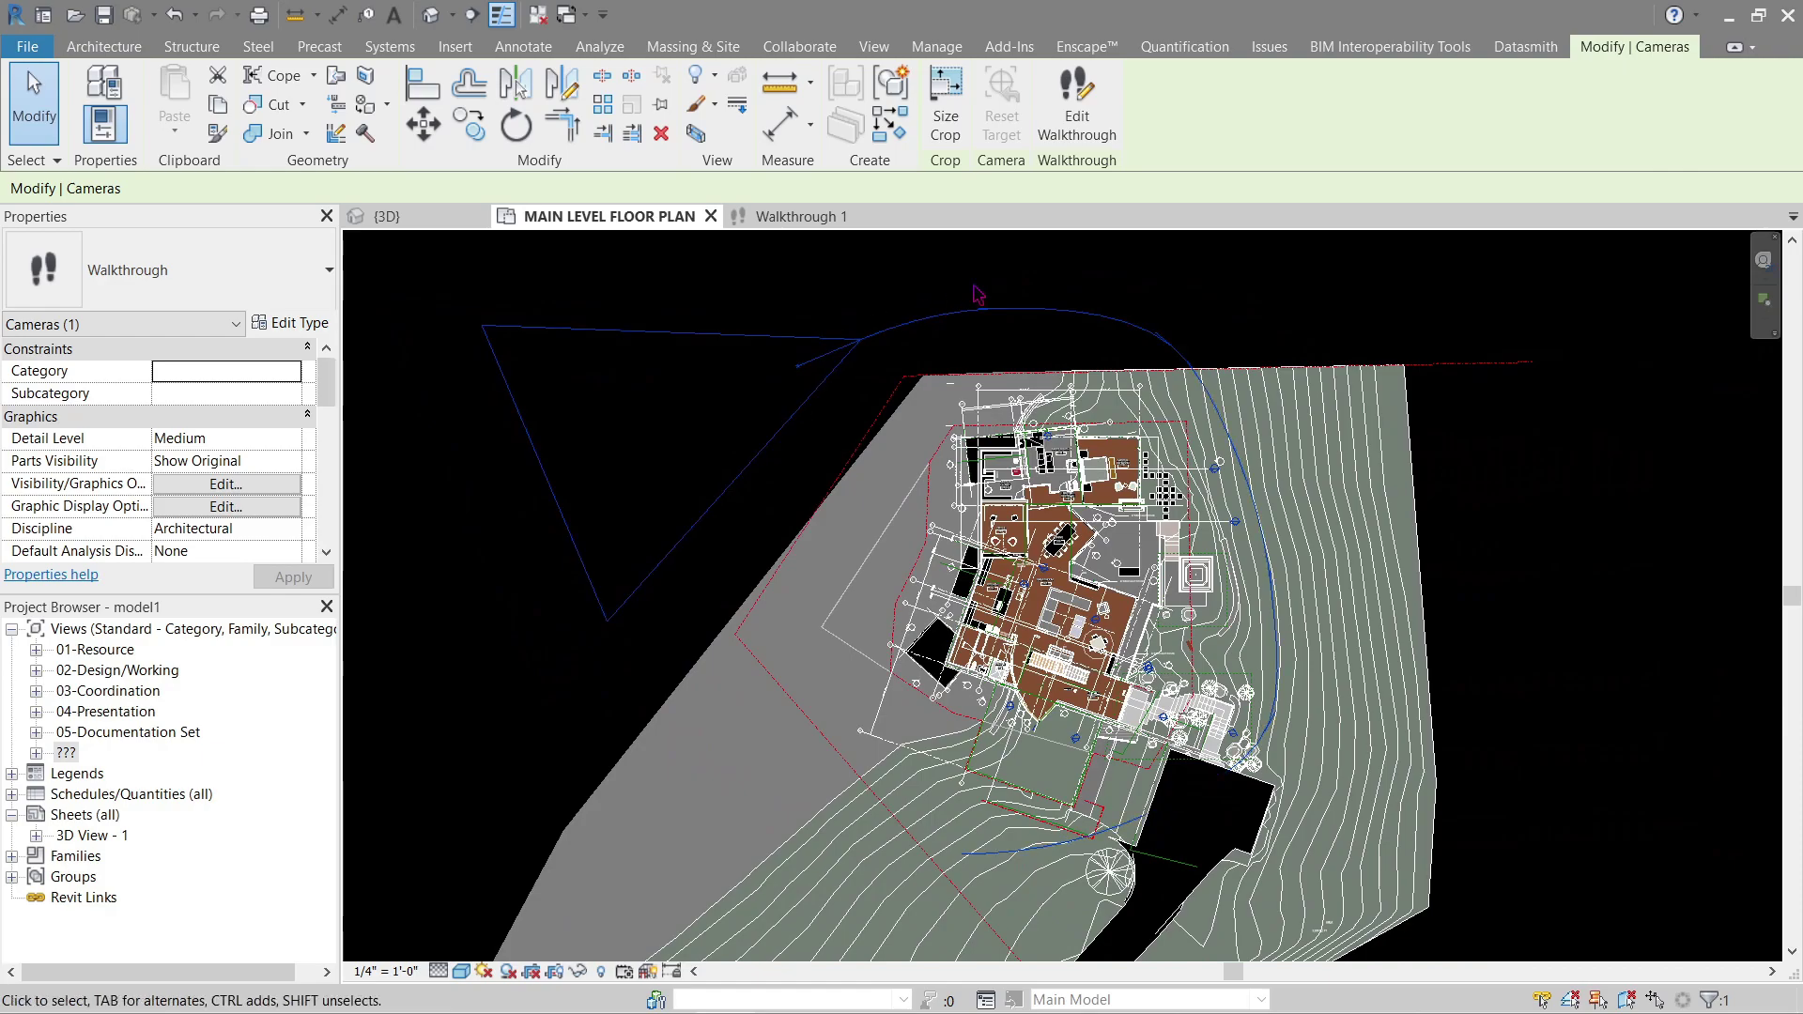
left_click(1098, 136)
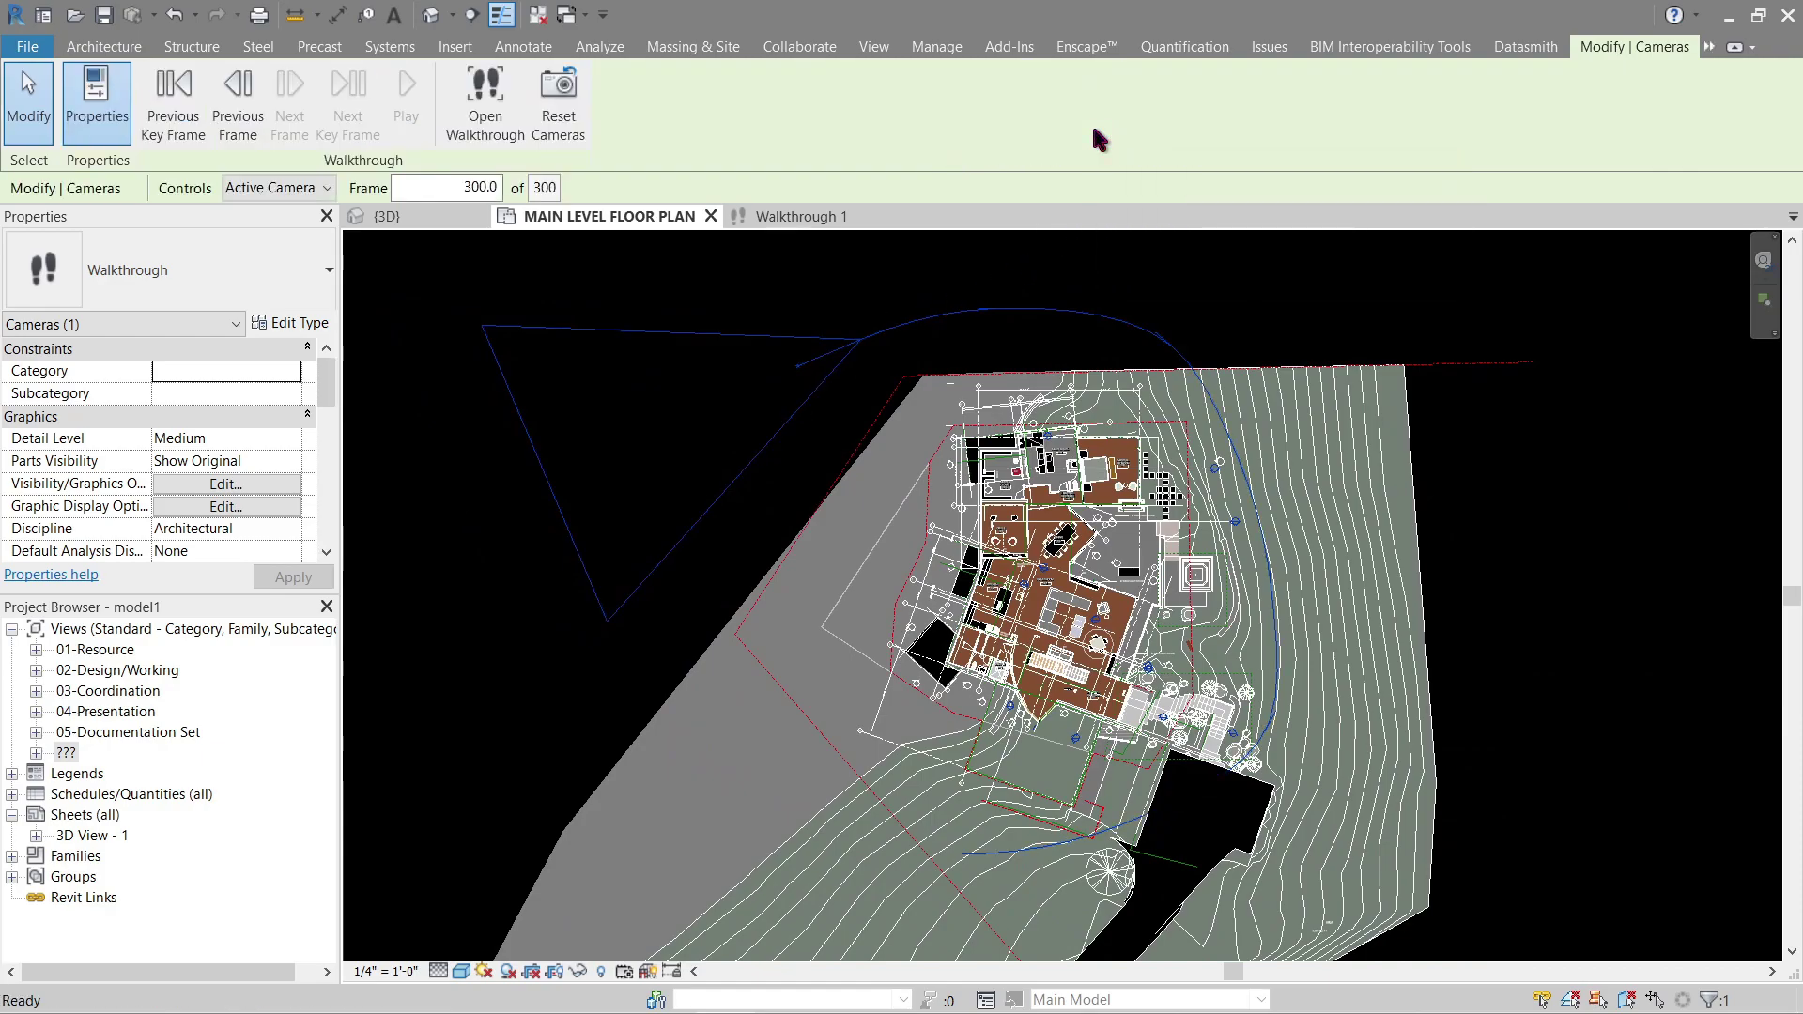
left_click_drag(443, 182, 512, 185)
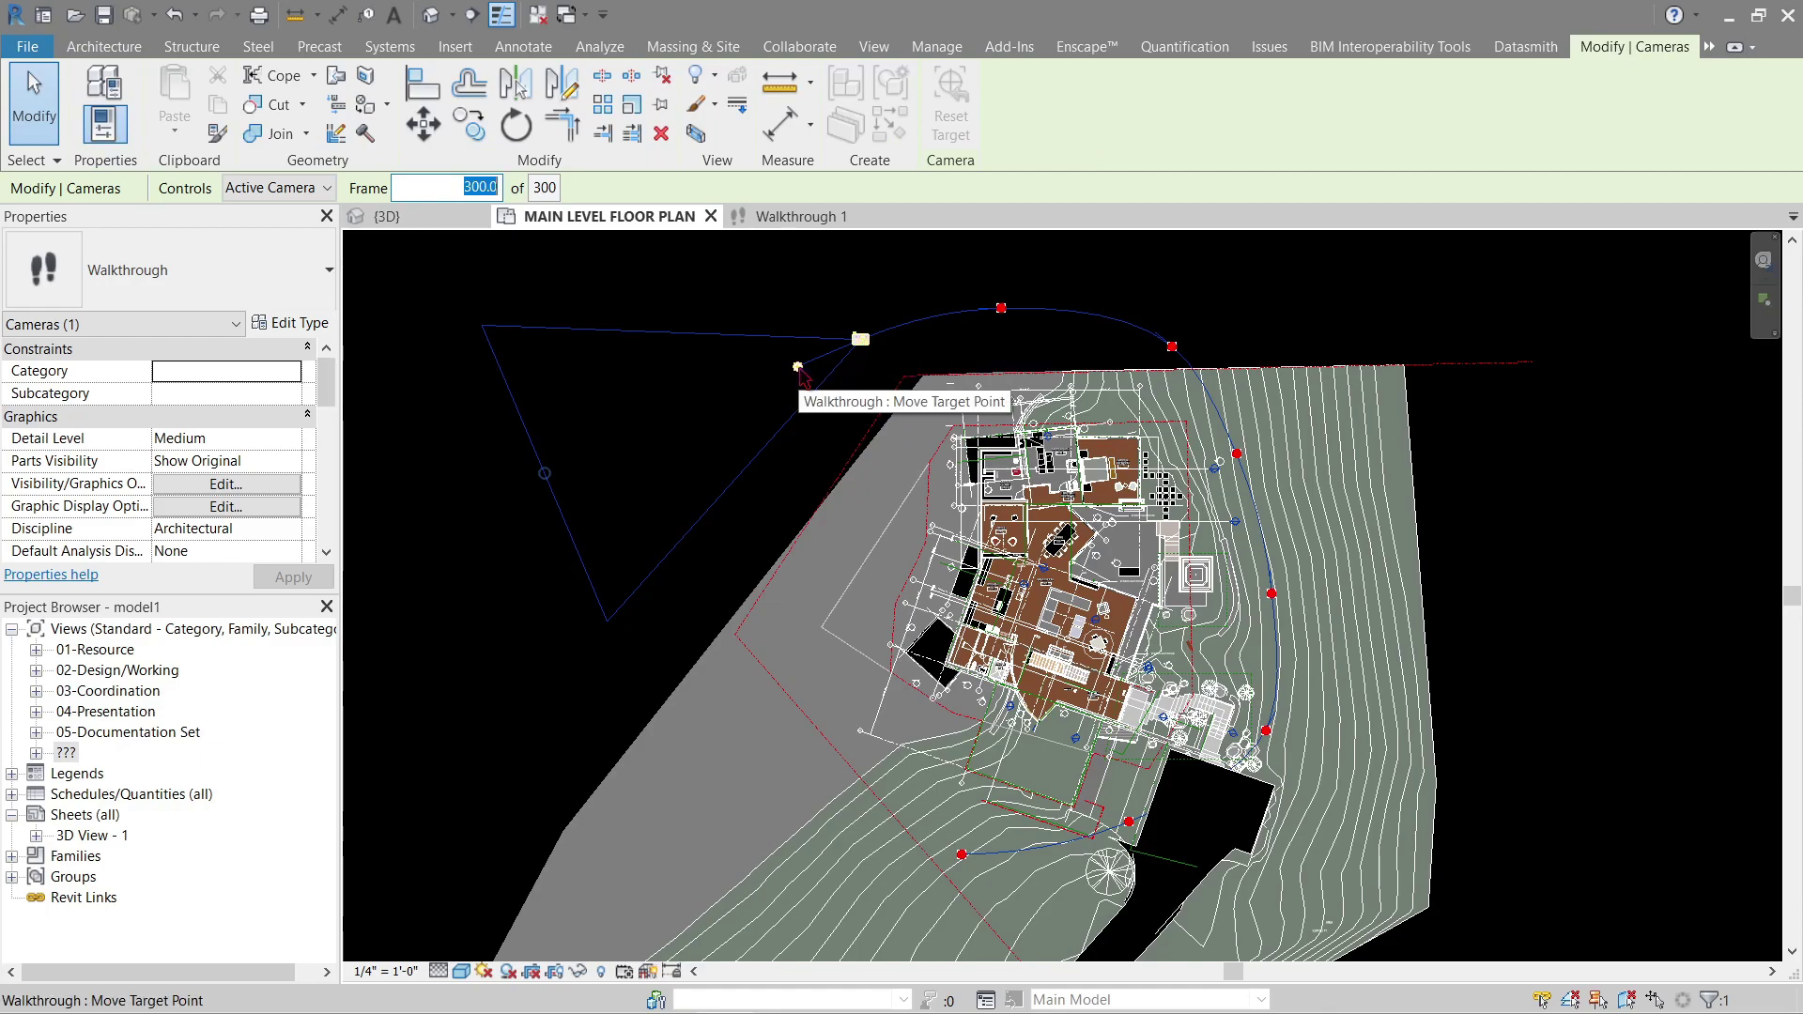
left_click_drag(800, 374, 928, 427)
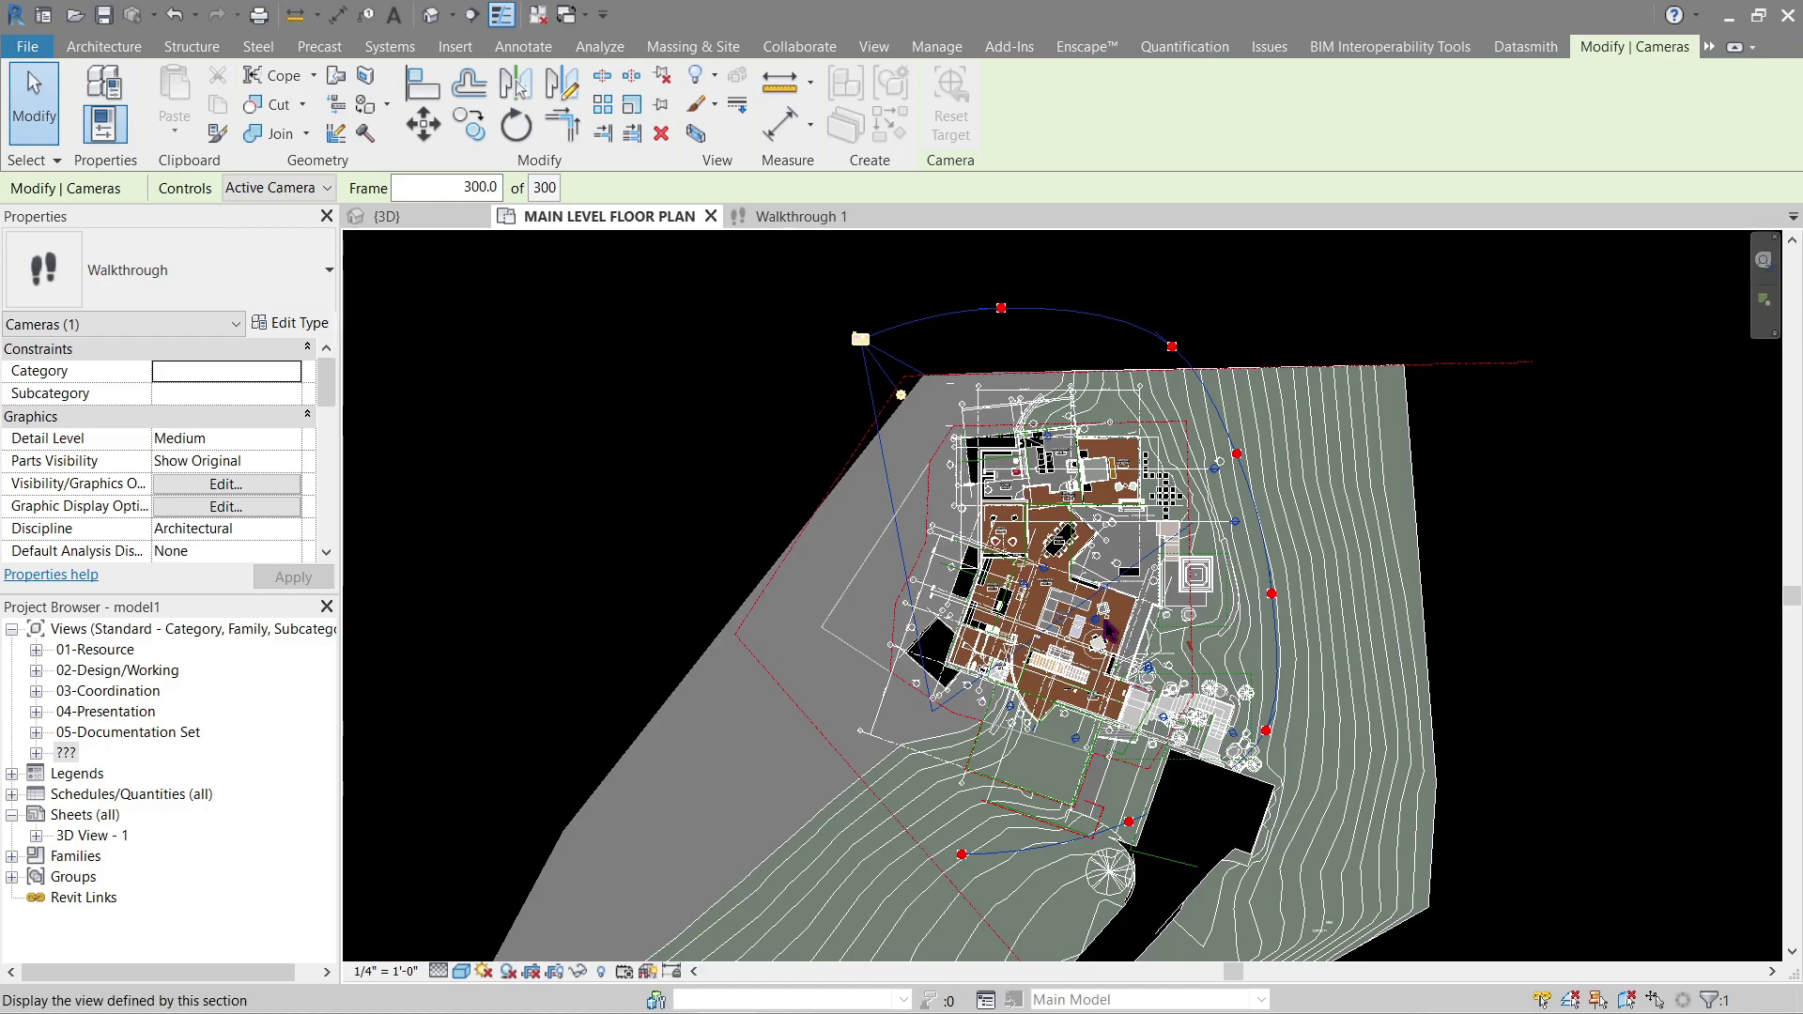
left_click(1085, 584)
left_click(1046, 522)
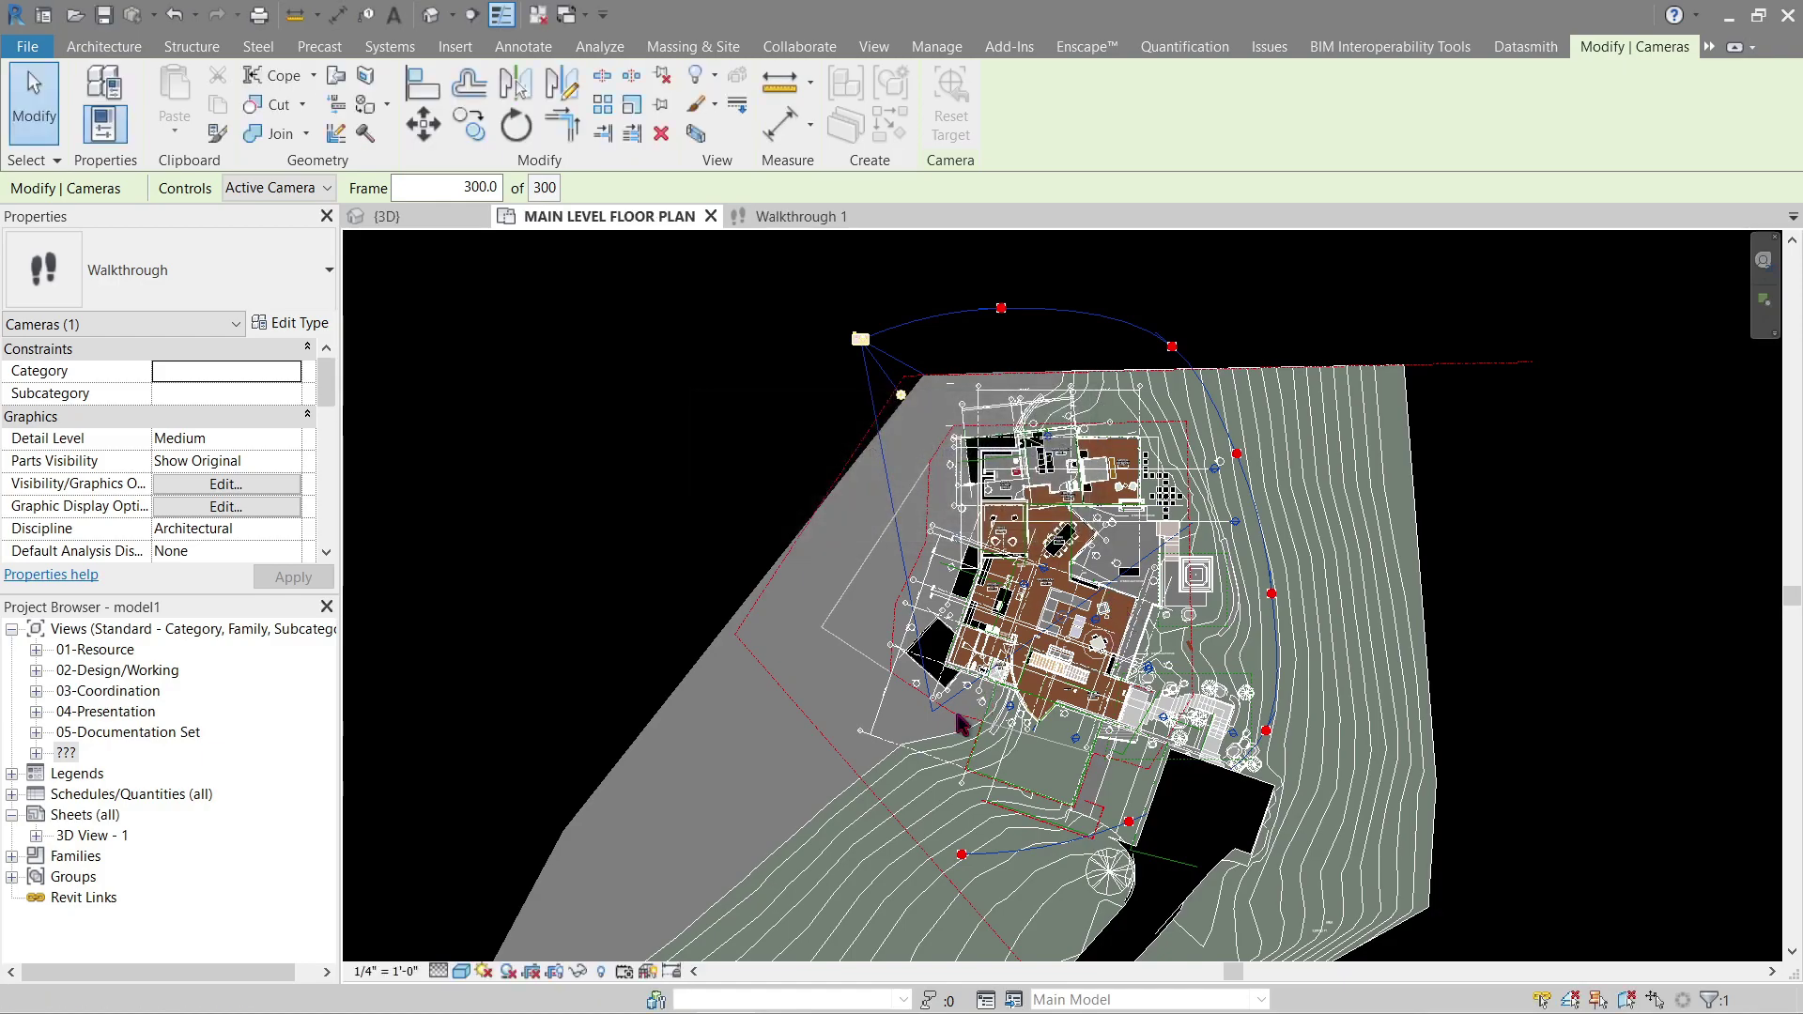
left_click(1014, 328)
left_click(1041, 522)
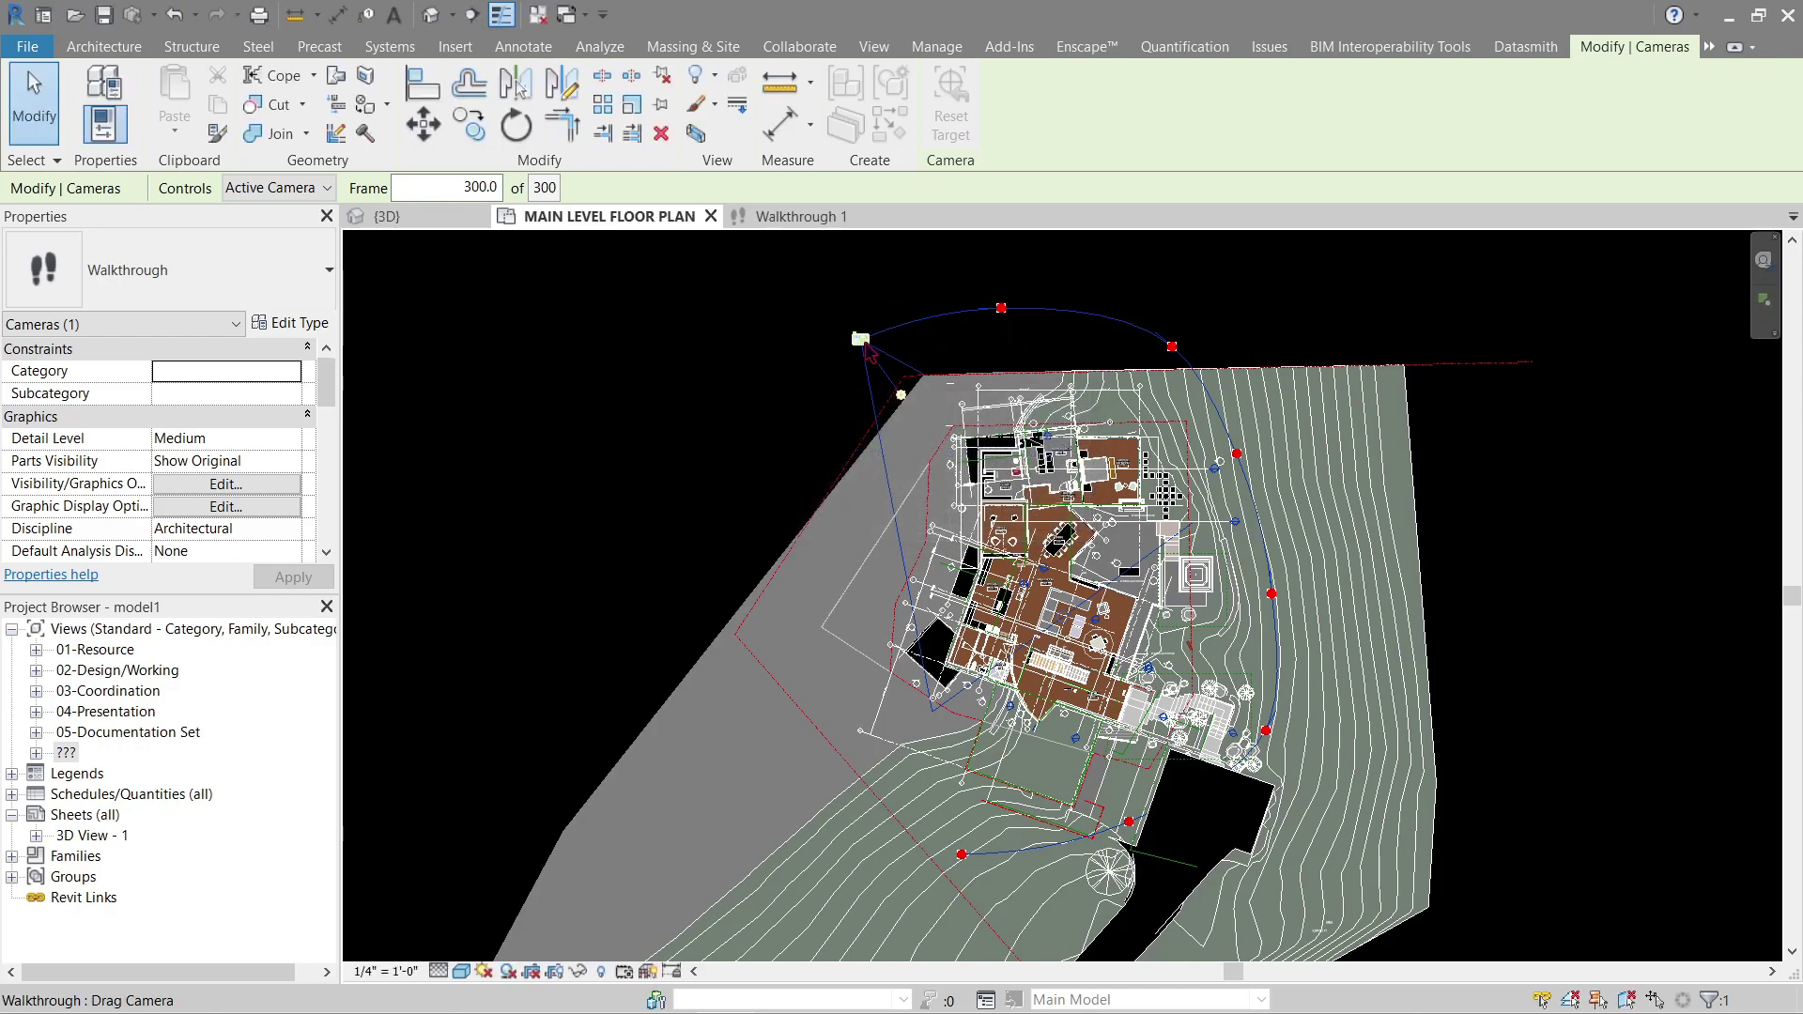
Aim the camera at the frame 257.5 key frame toward the house, and move it along the path to frame 133.3.
left_click_drag(869, 352, 998, 376)
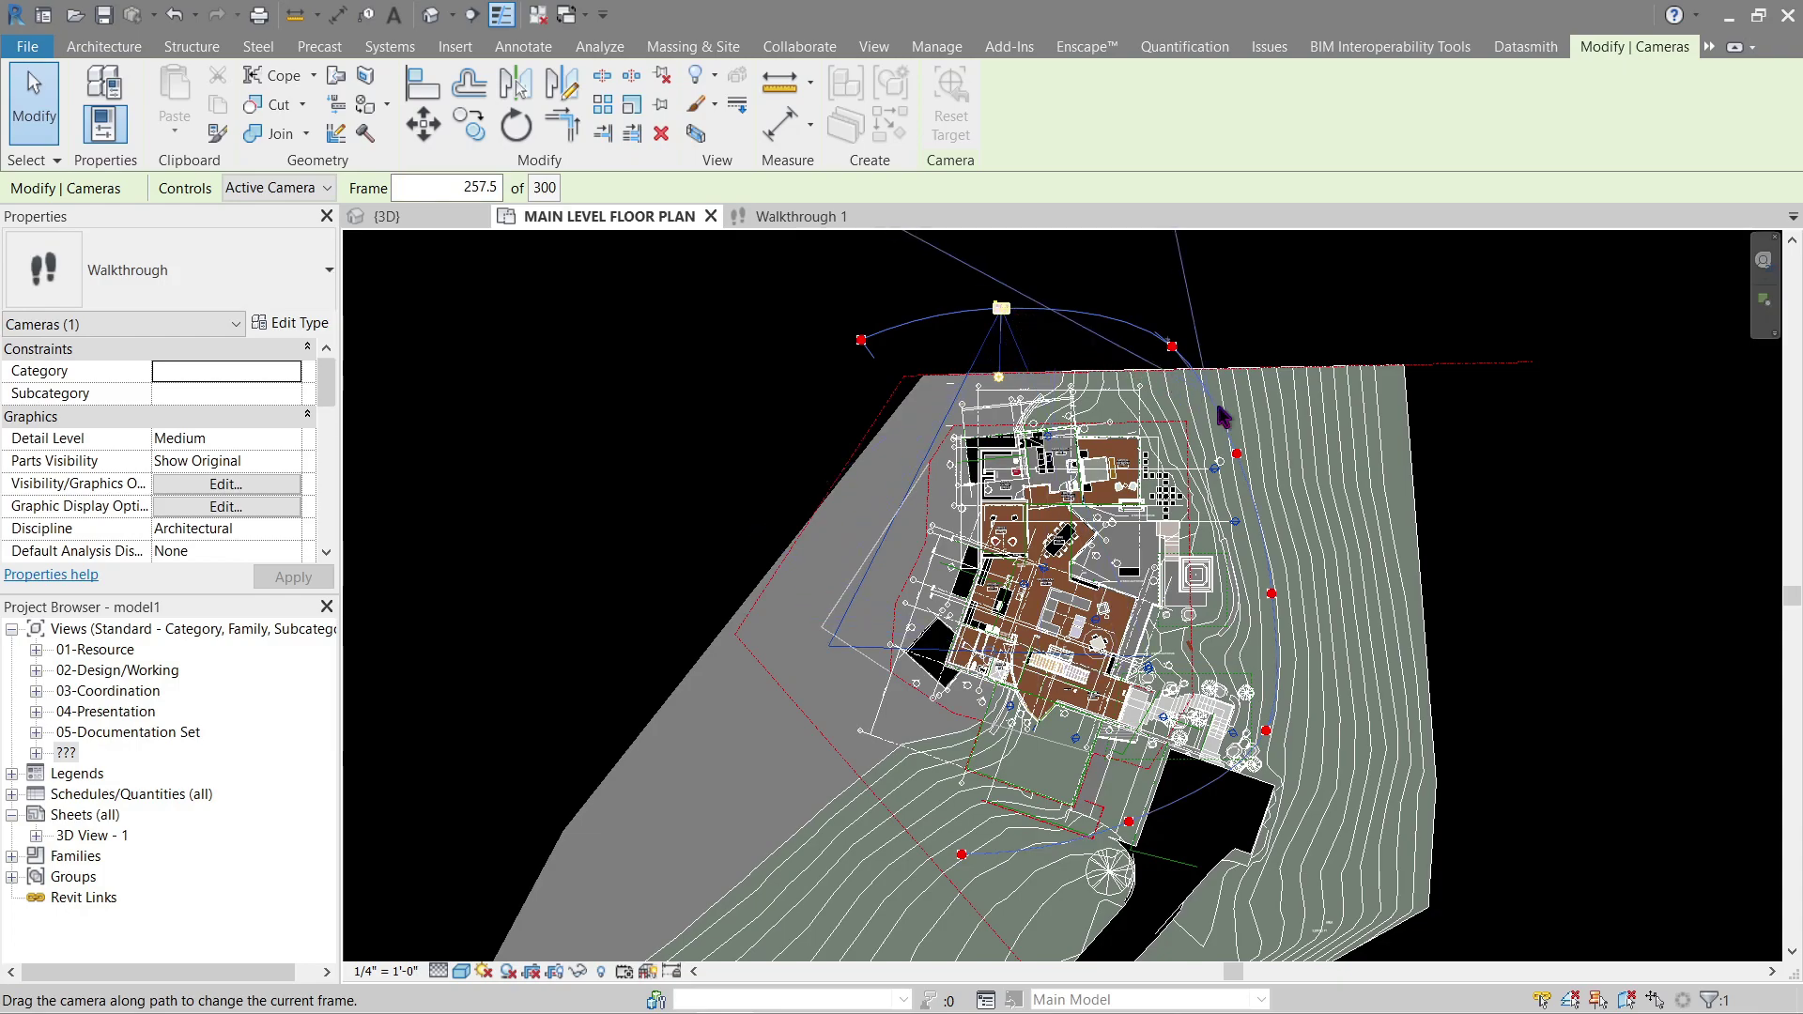
left_click_drag(1218, 406, 1282, 727)
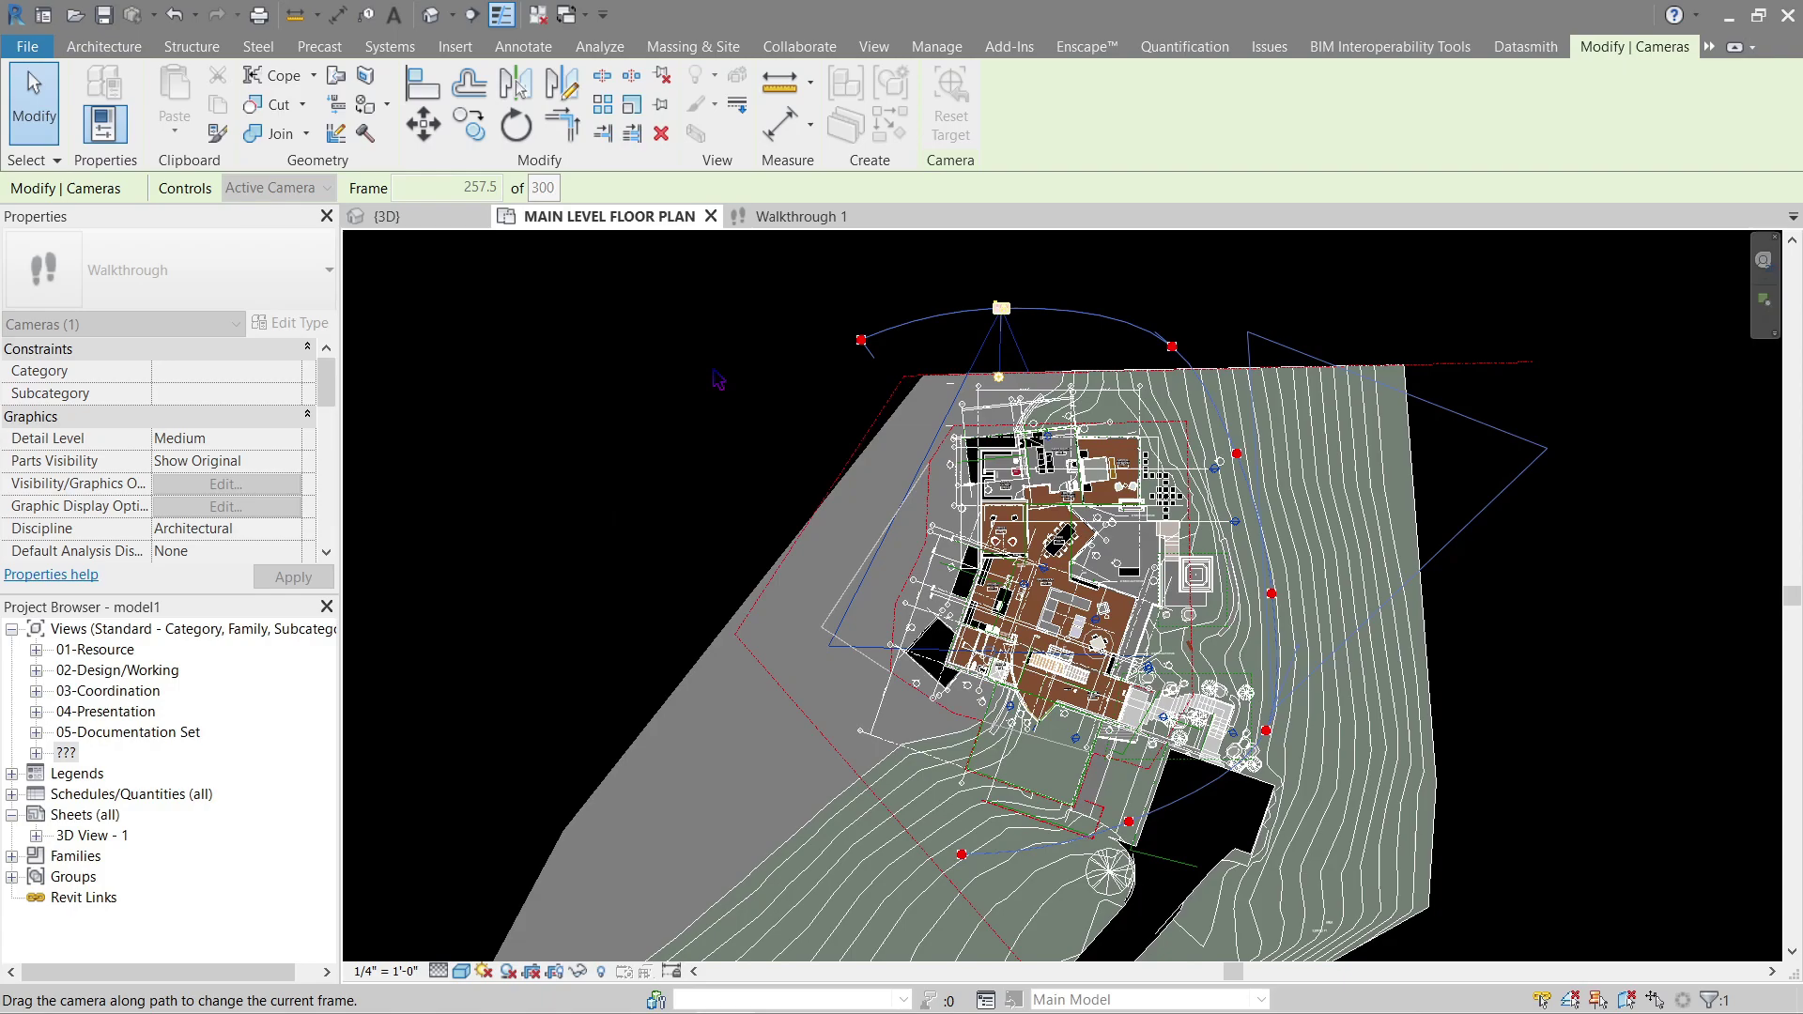
left_click_drag(714, 370, 1267, 584)
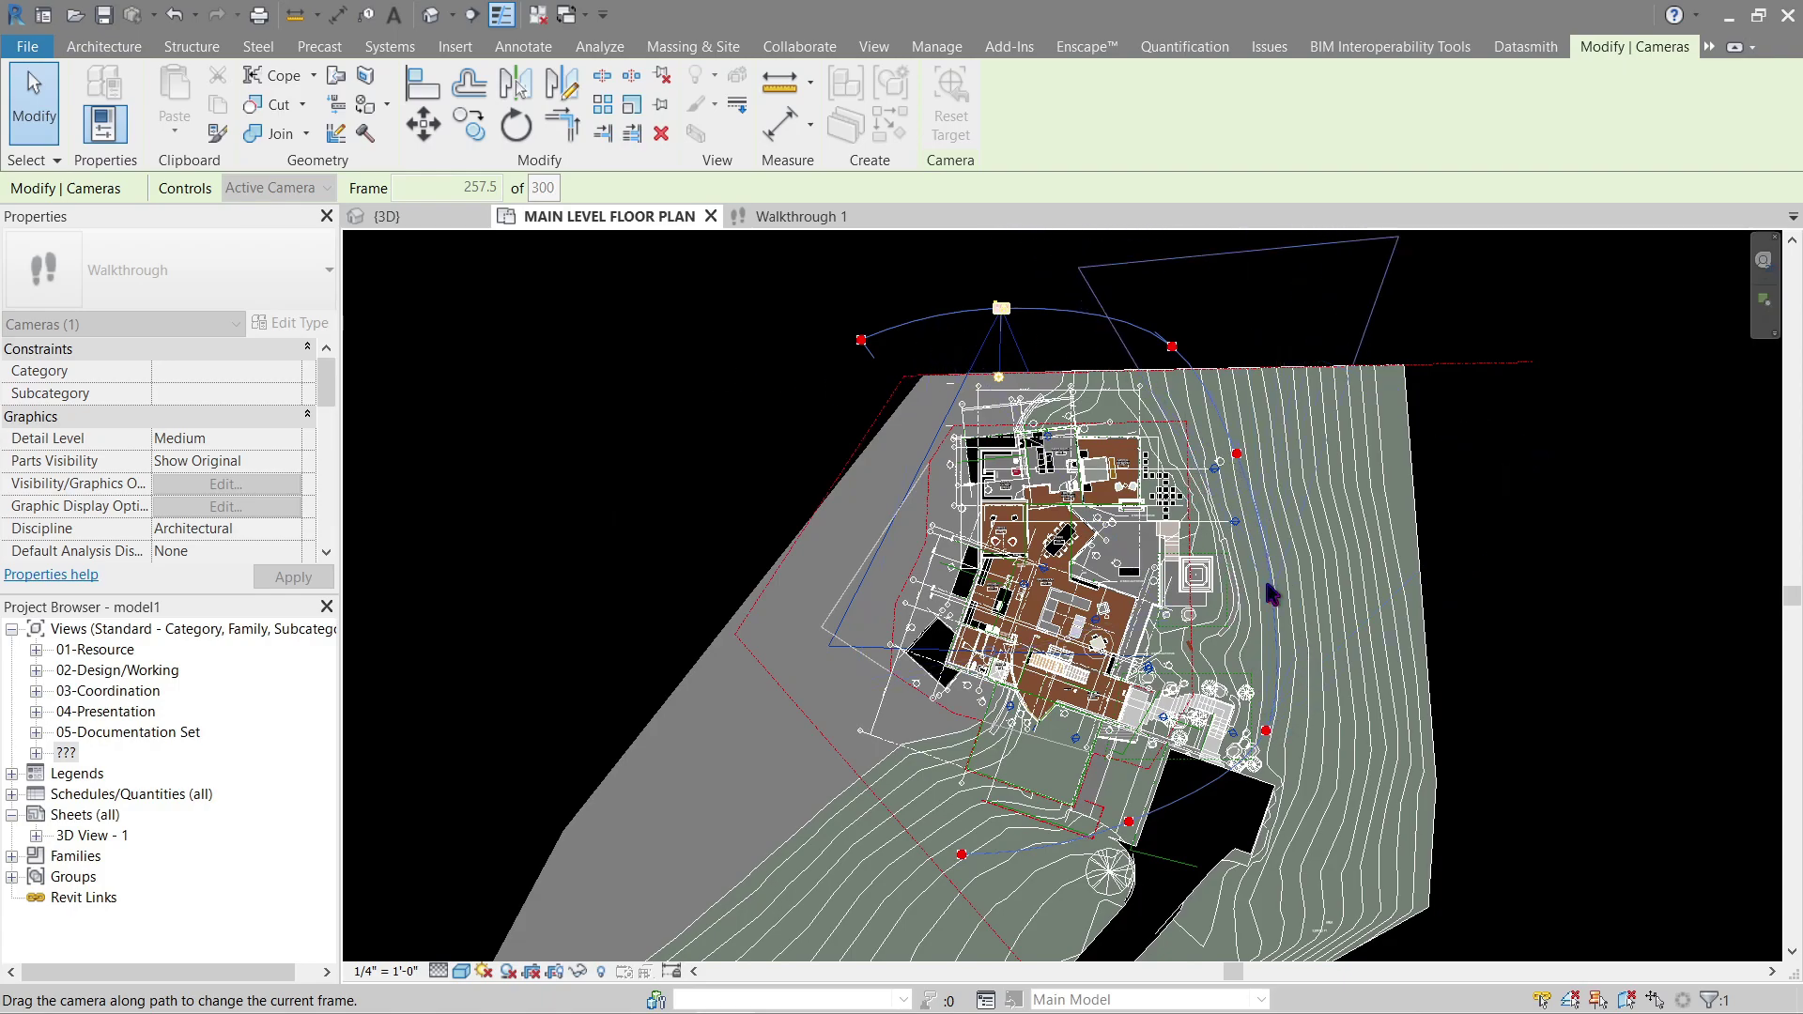
left_click(1273, 593)
Set the walkthrough's current frame to 1.
left_click(477, 187)
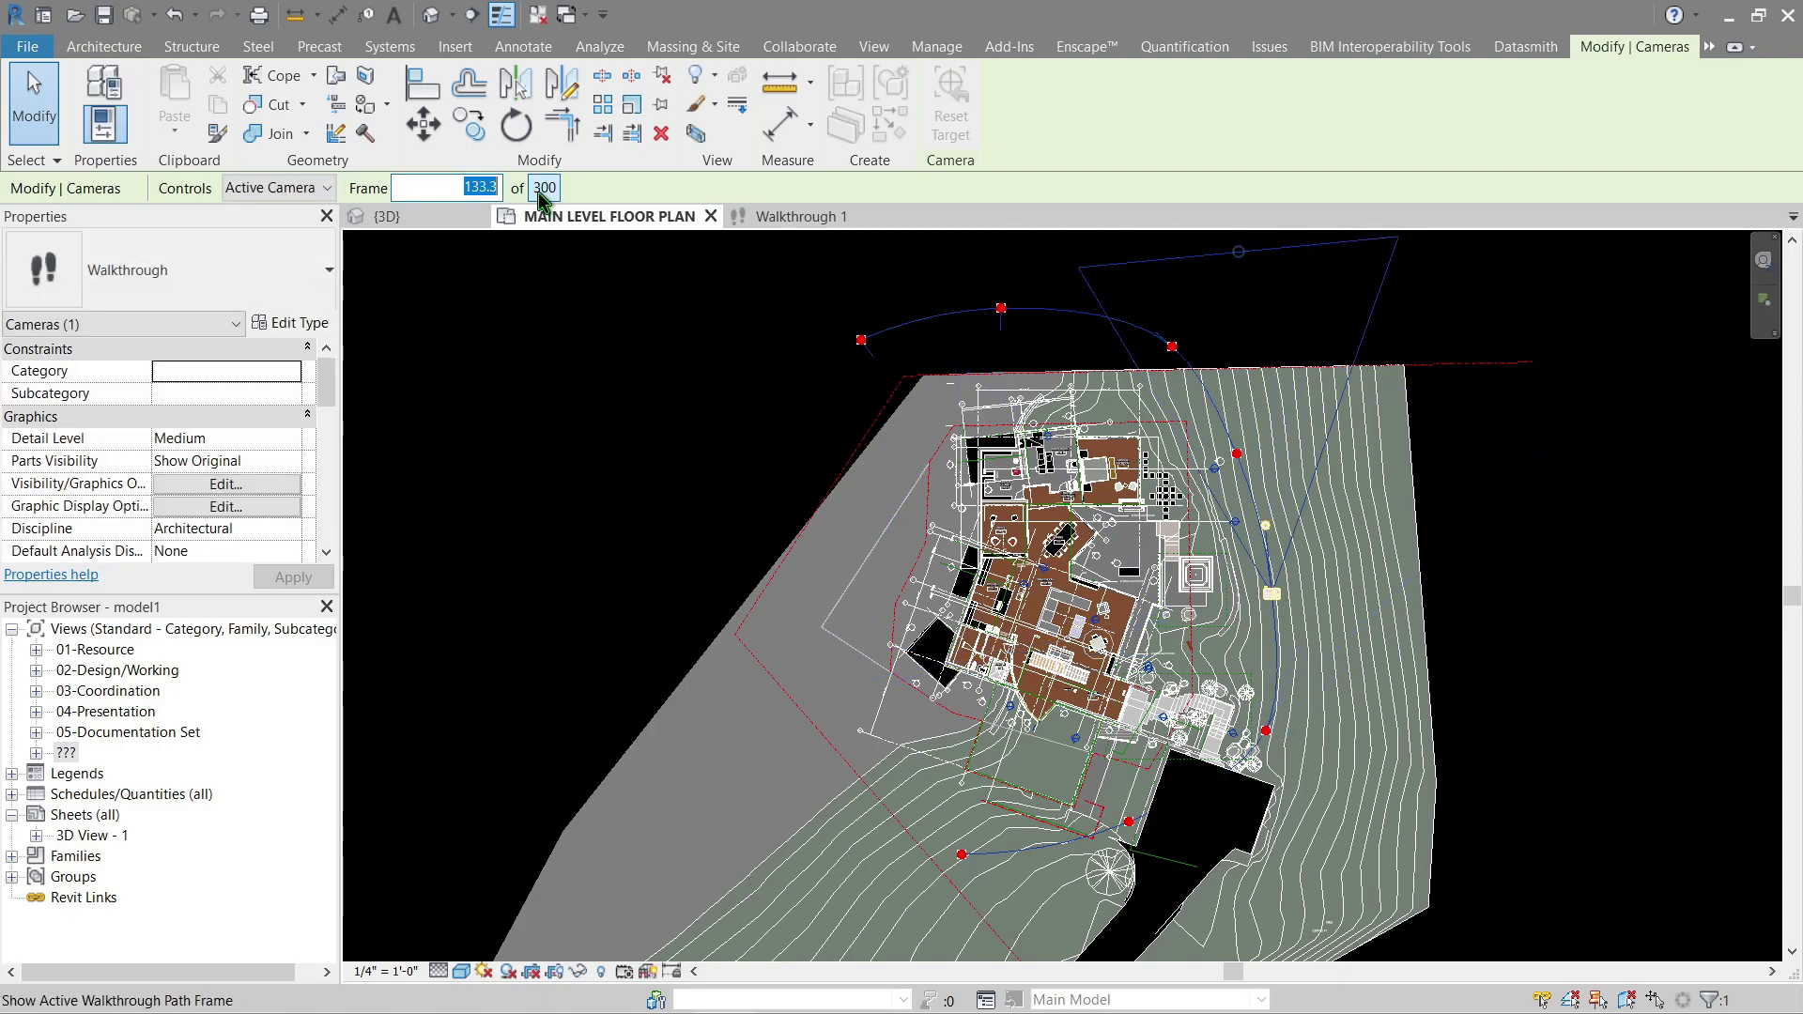
type("1")
key("Return")
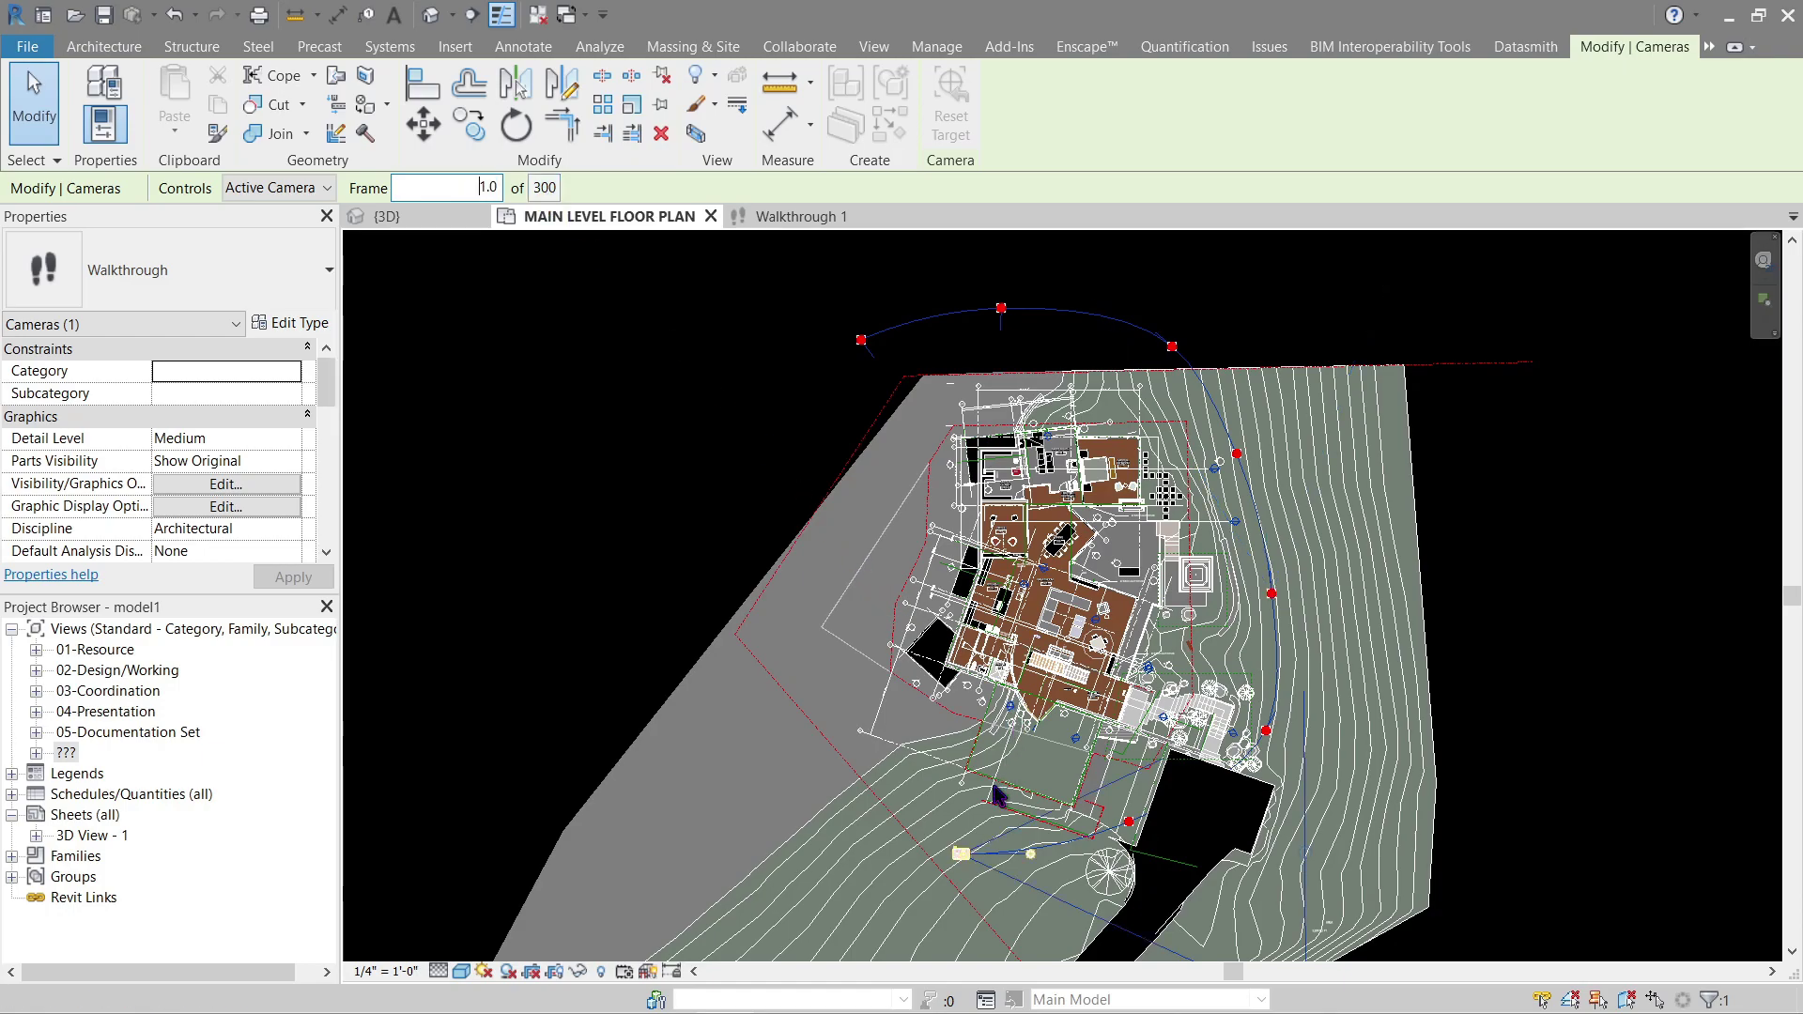
Move the camera along the path to check its direction at the end key frames, stopping at frame 51.4.
left_click_drag(963, 853, 1182, 364)
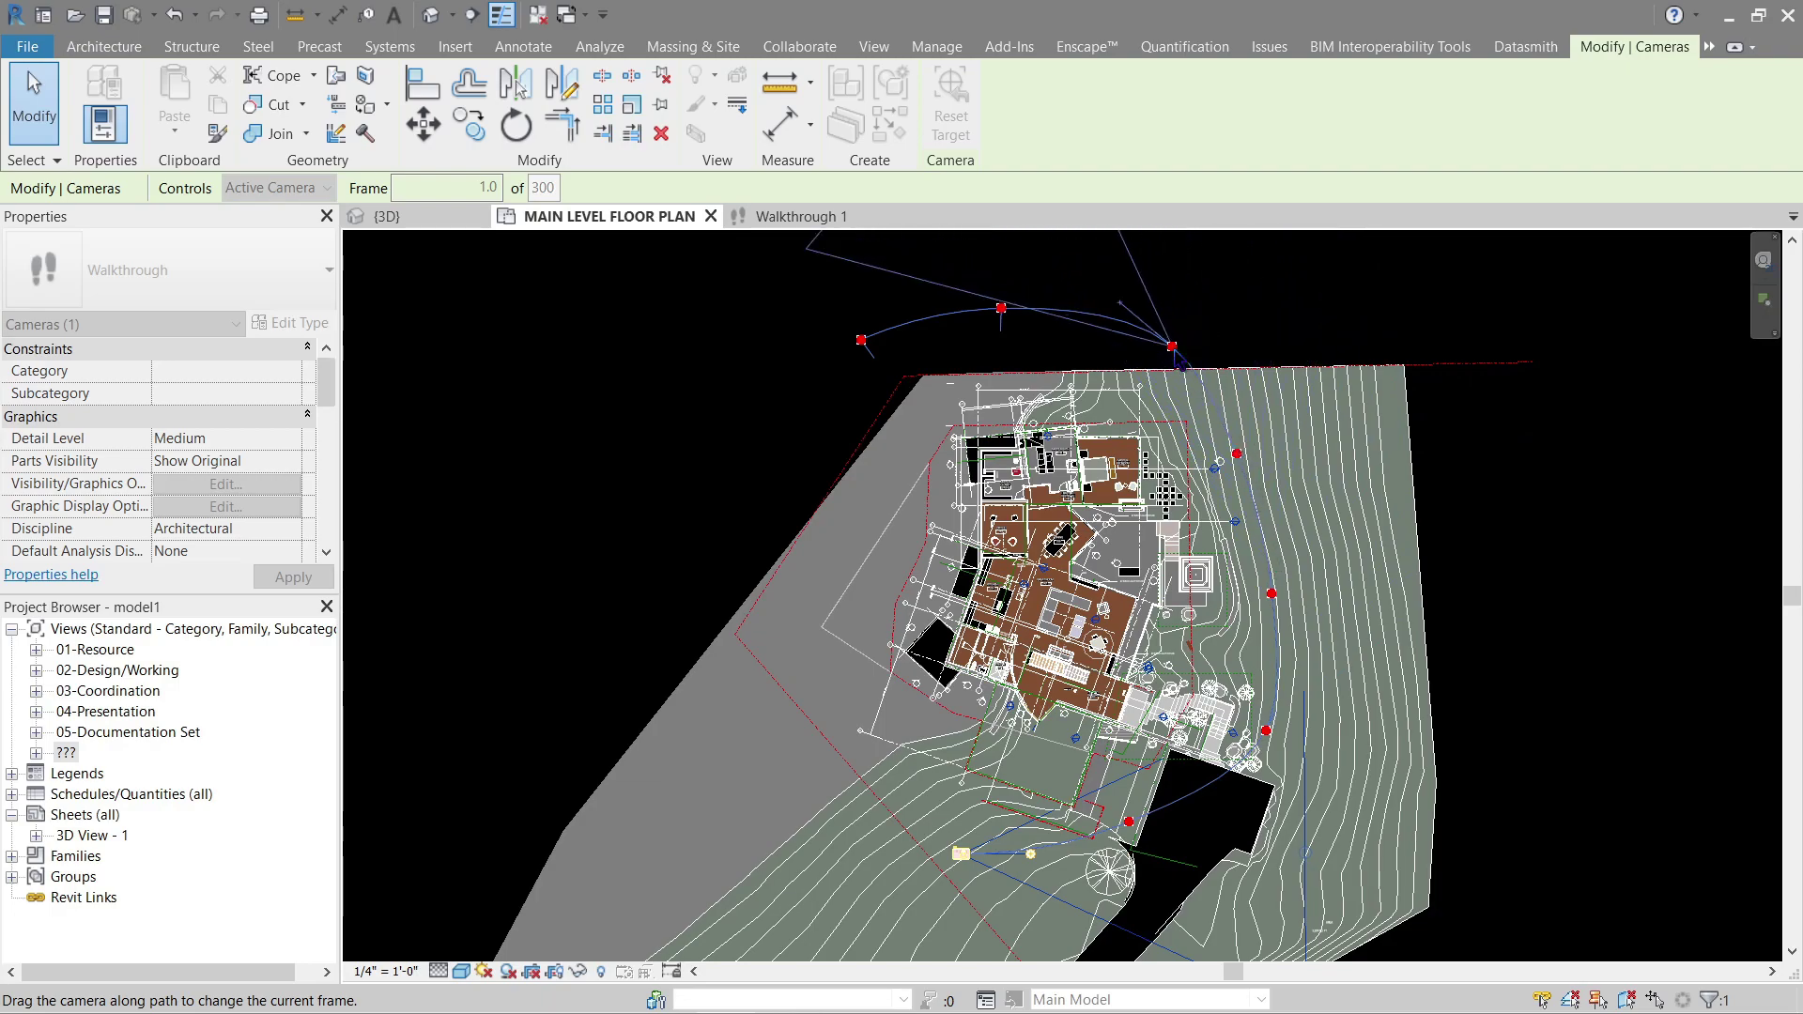
middle_click_drag(1179, 361, 1255, 526)
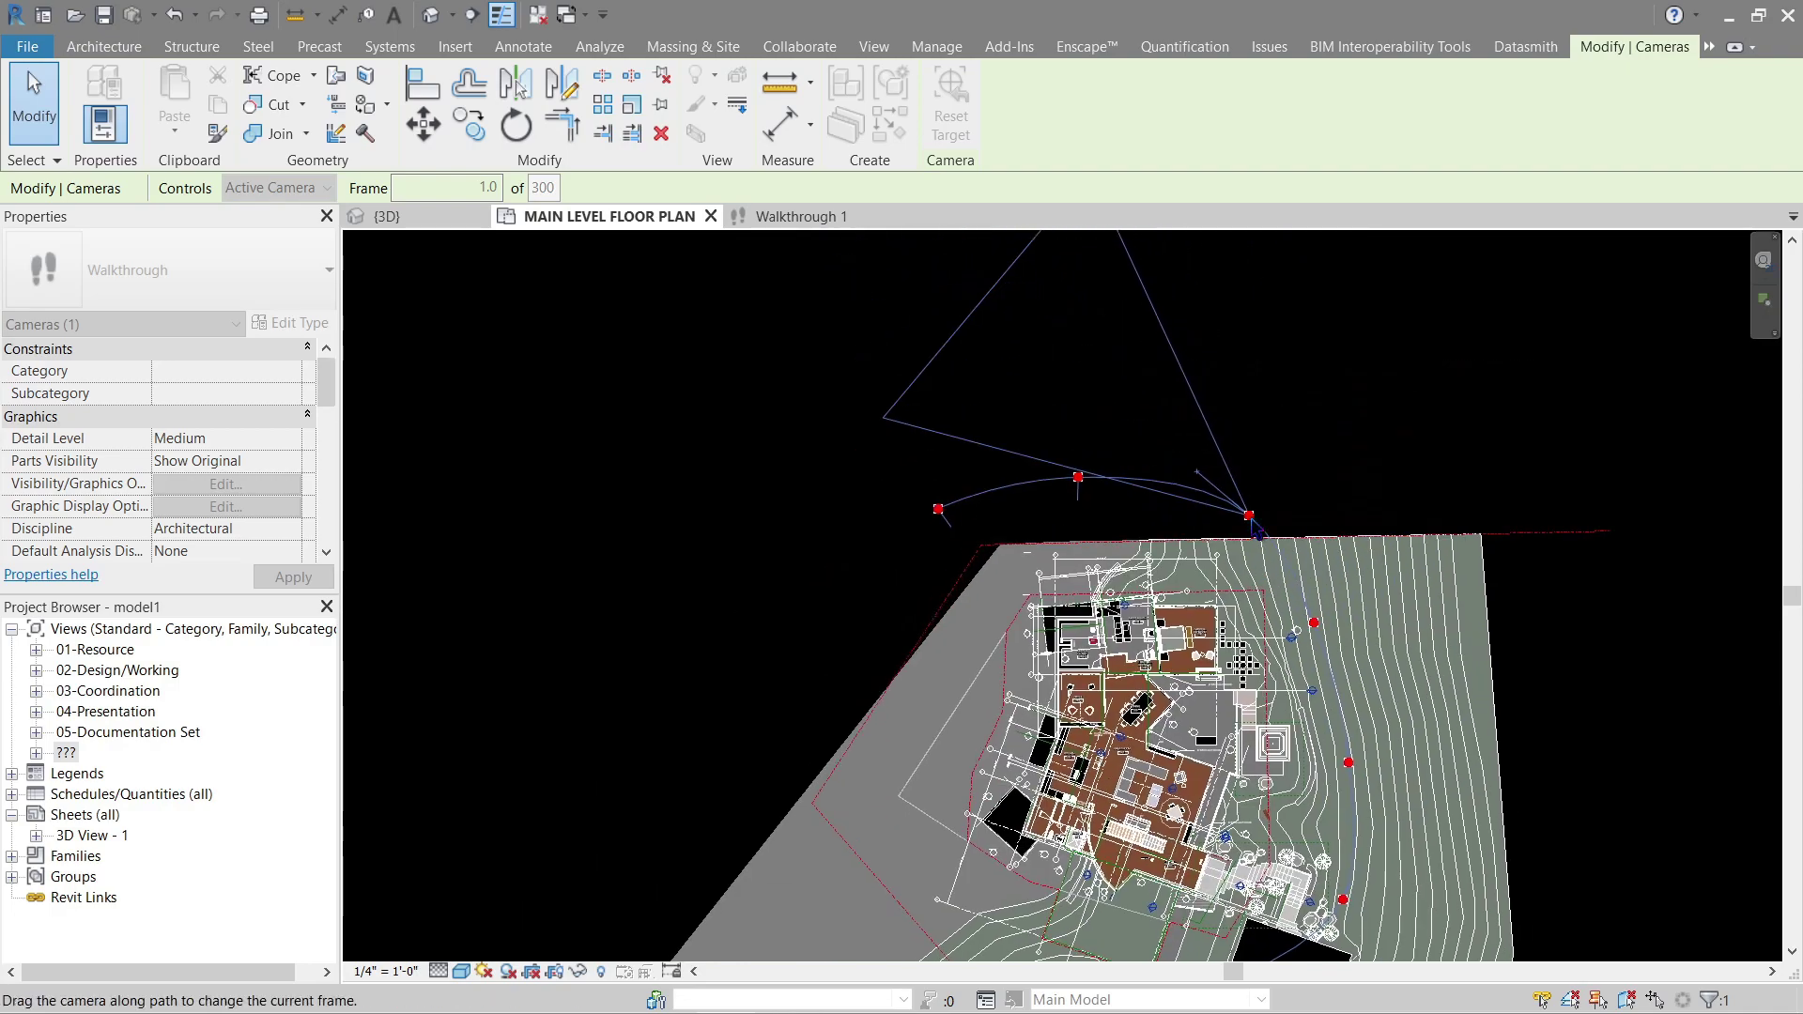
left_click_drag(1254, 523, 1092, 495)
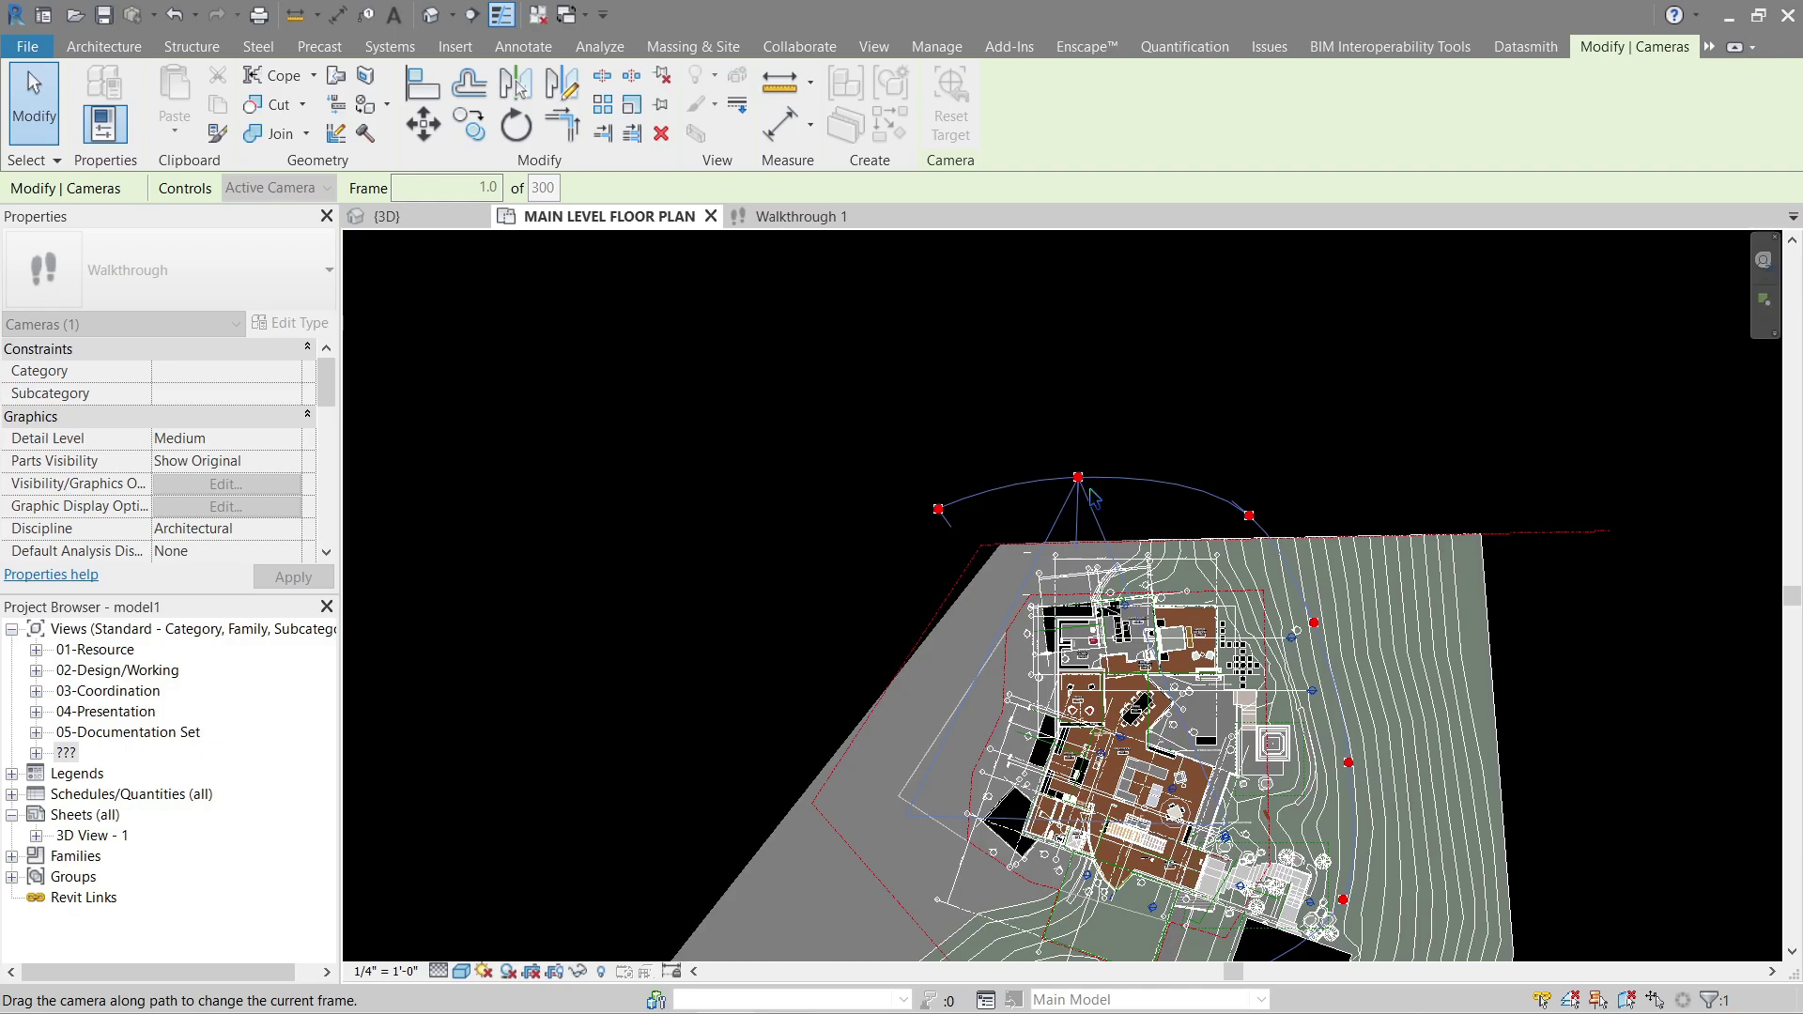
left_click_drag(1069, 494, 935, 493)
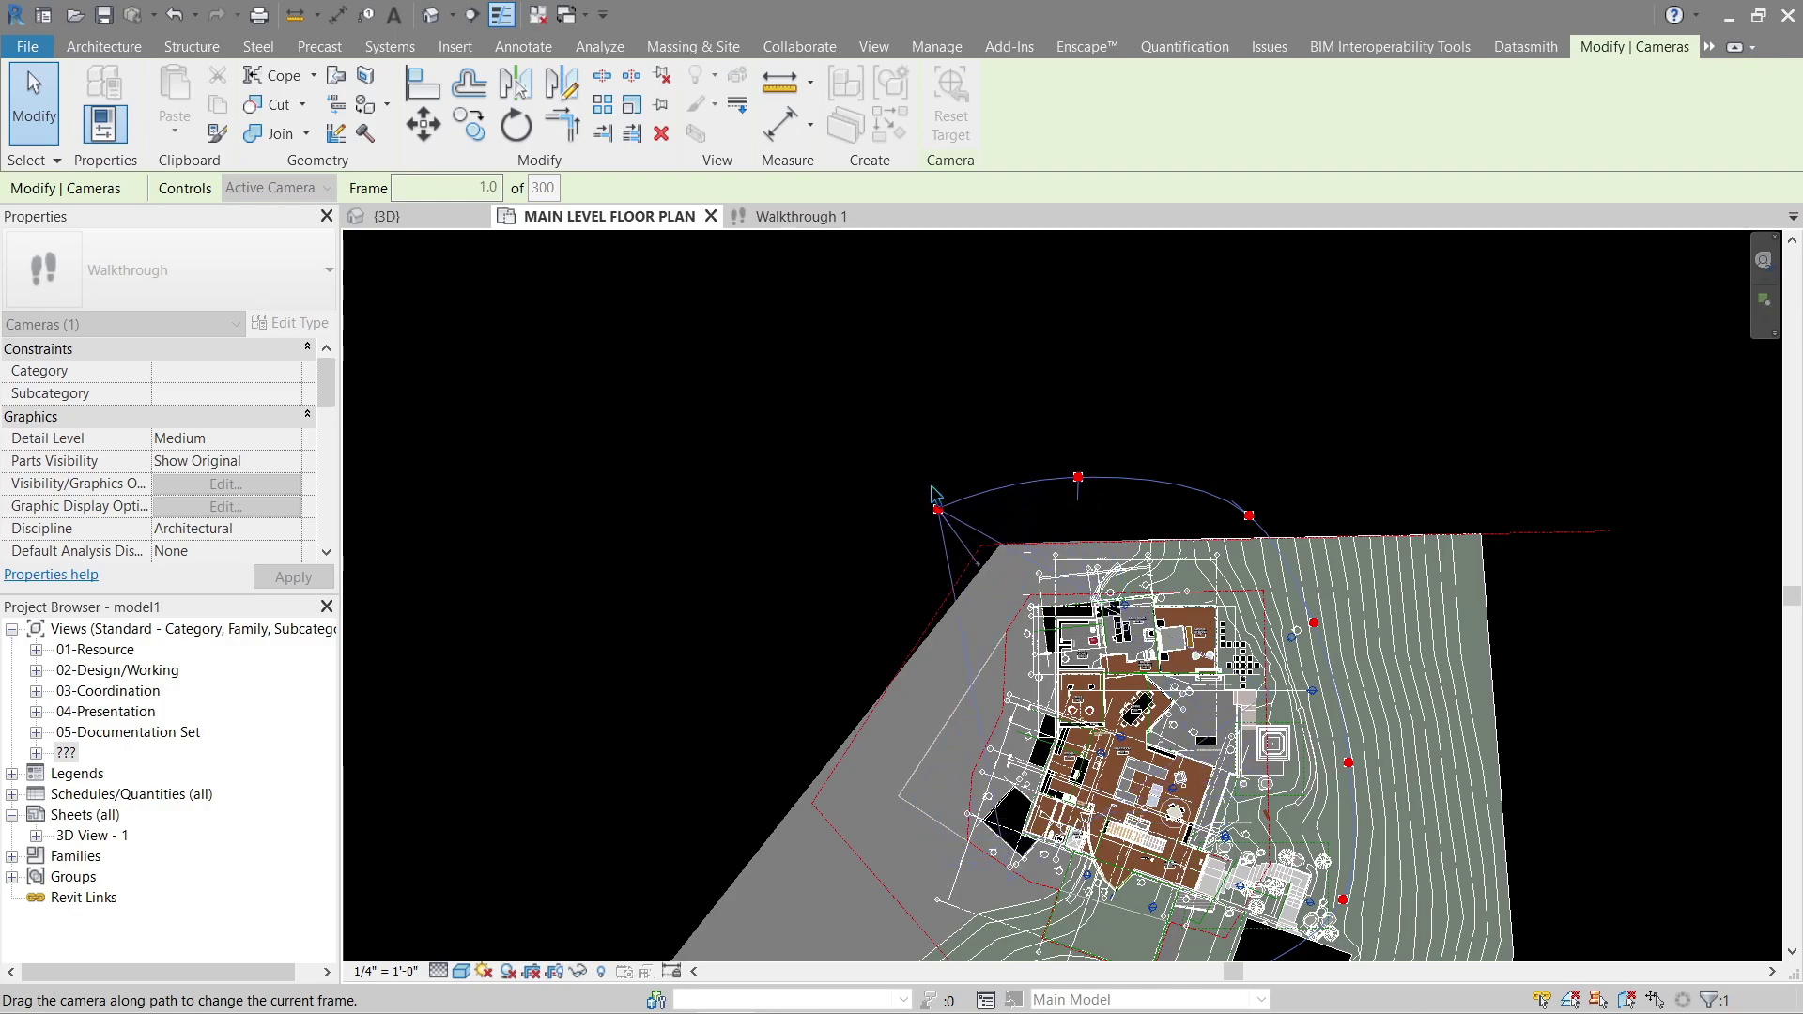
middle_click_drag(845, 451, 720, 272)
left_click_drag(808, 331, 1080, 817)
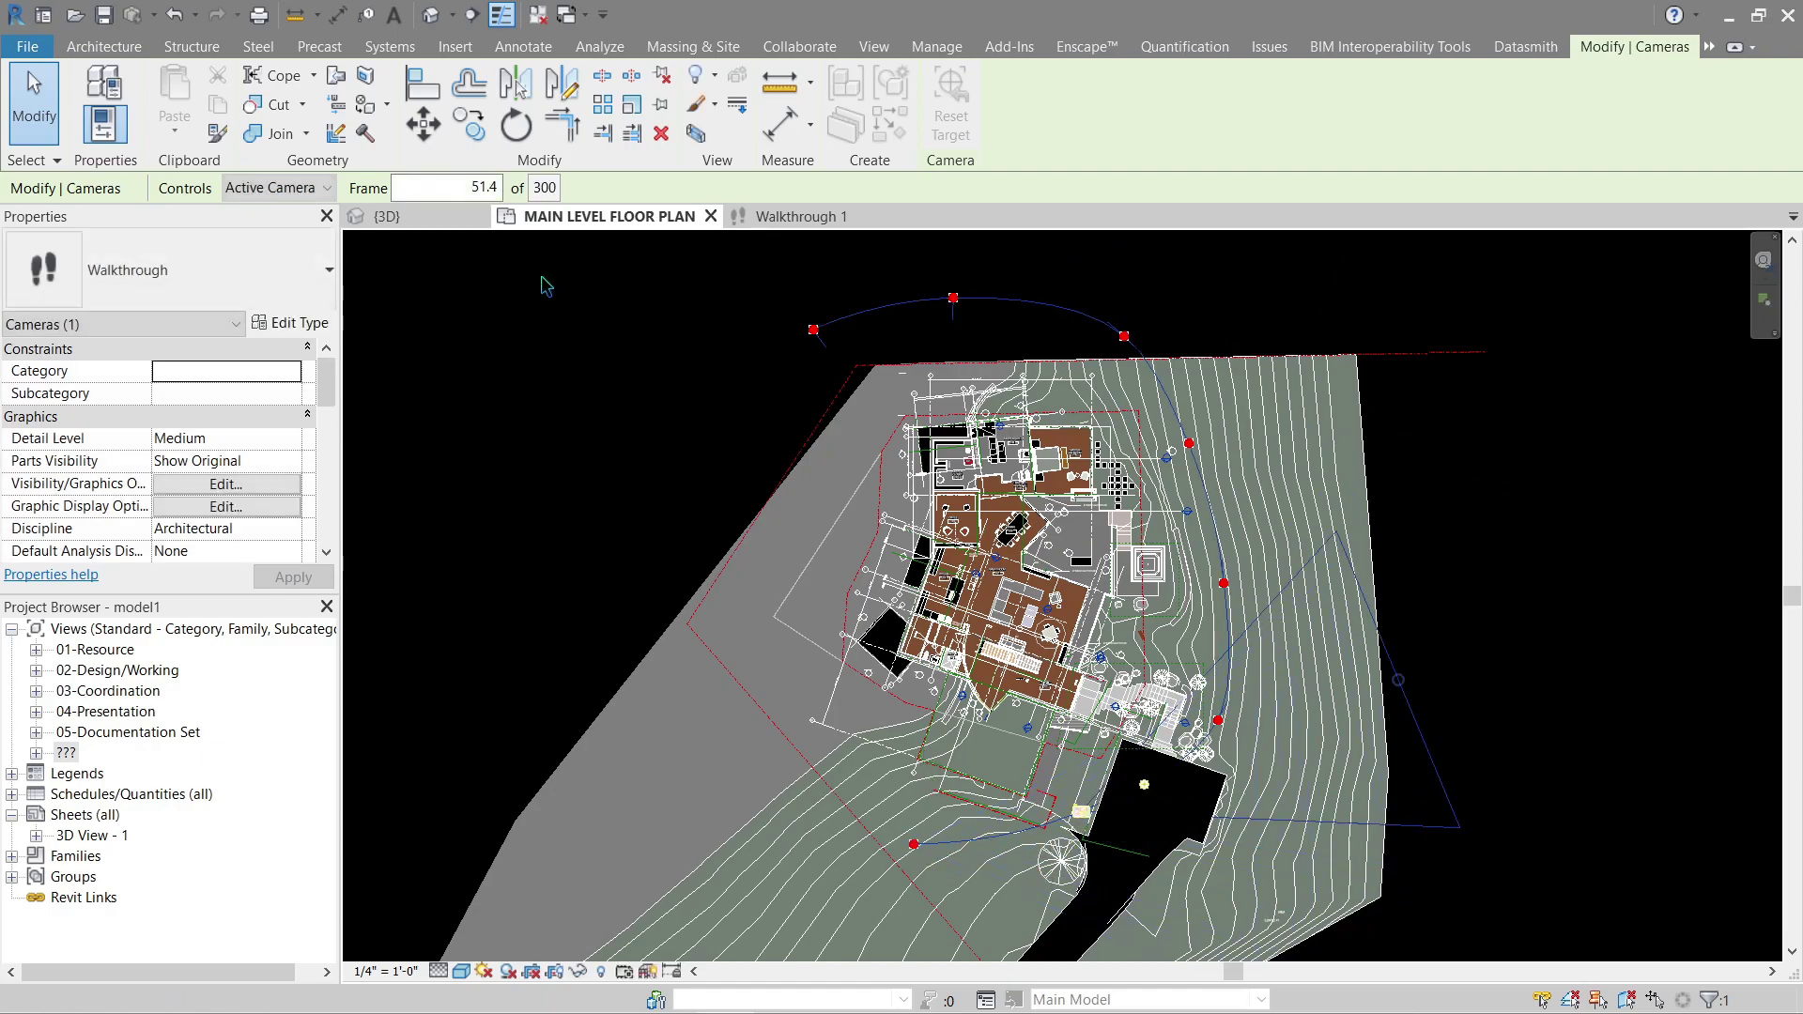
Return the walkthrough to frame 1, and aim the camera at the second key frame, frame 51.4, toward the house.
double_click(483, 187)
type("1")
key("Return")
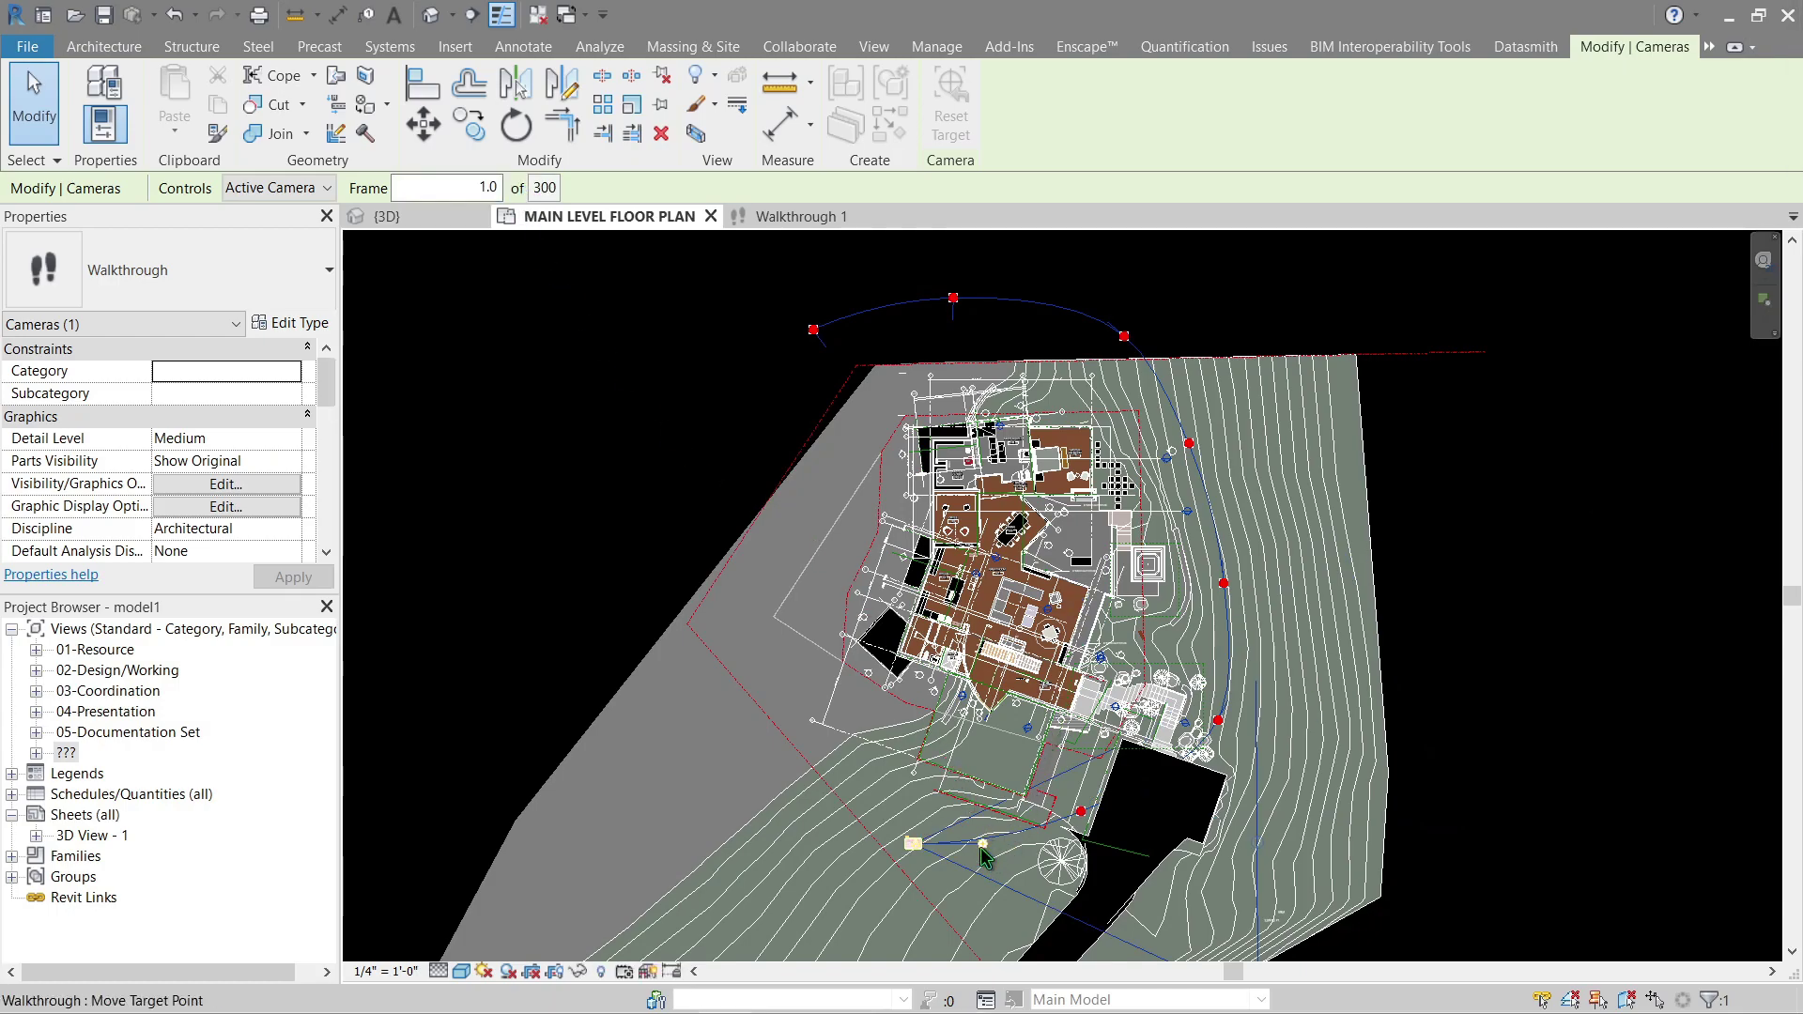
middle_click_drag(982, 855, 953, 752)
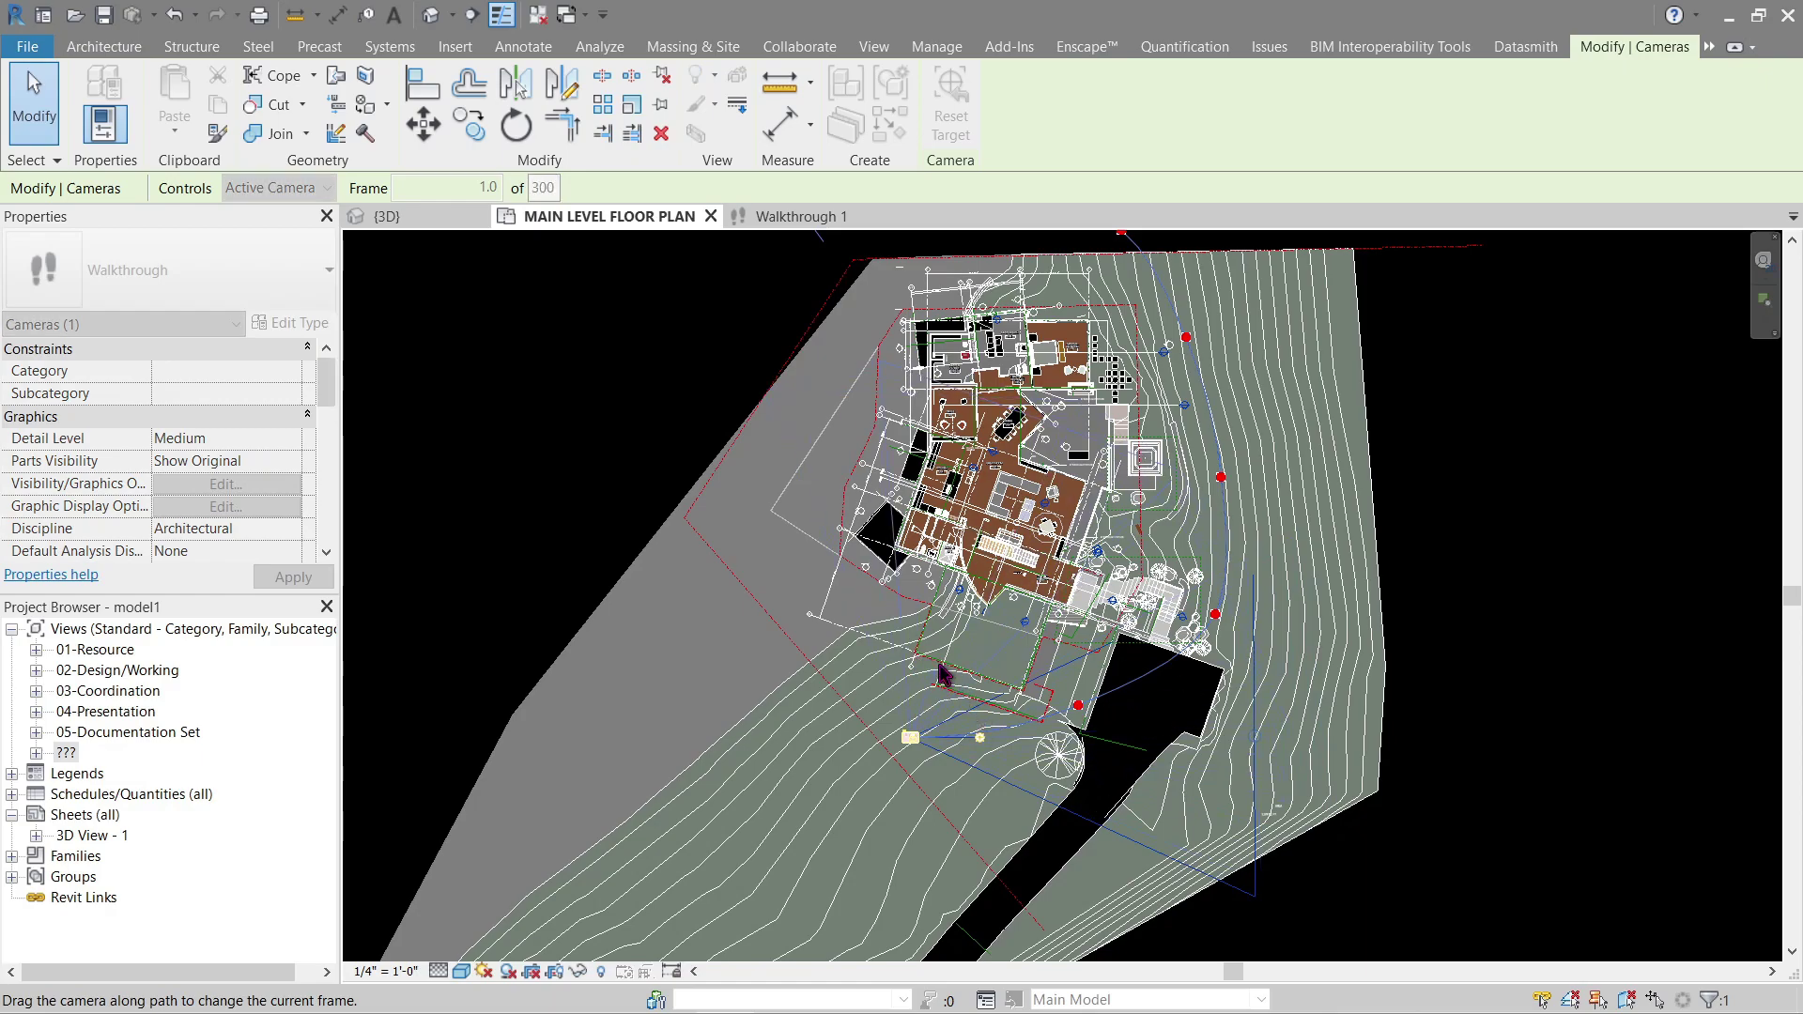
left_click_drag(939, 665, 935, 672)
left_click_drag(909, 737, 1059, 639)
Move the walkthrough camera along the path through the key frames east of the house, stopping at frame 209.3.
left_click_drag(1078, 707, 1256, 611)
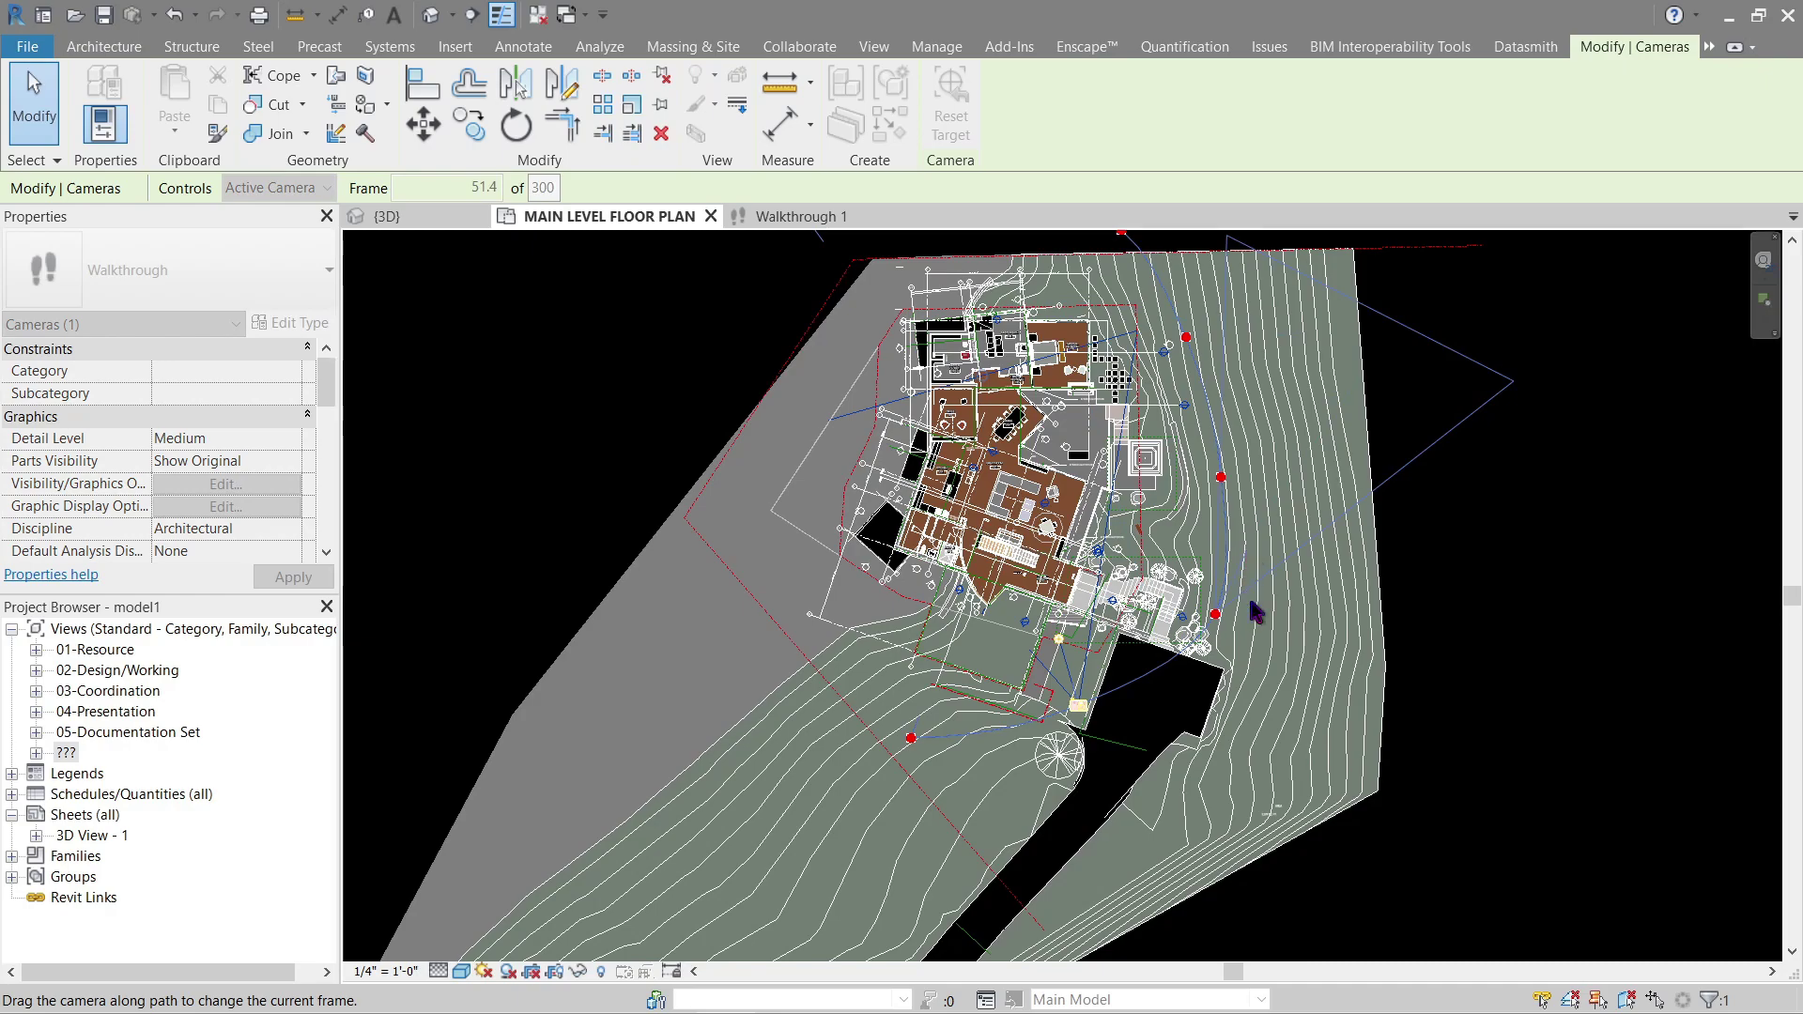
middle_click_drag(1256, 612, 1214, 709)
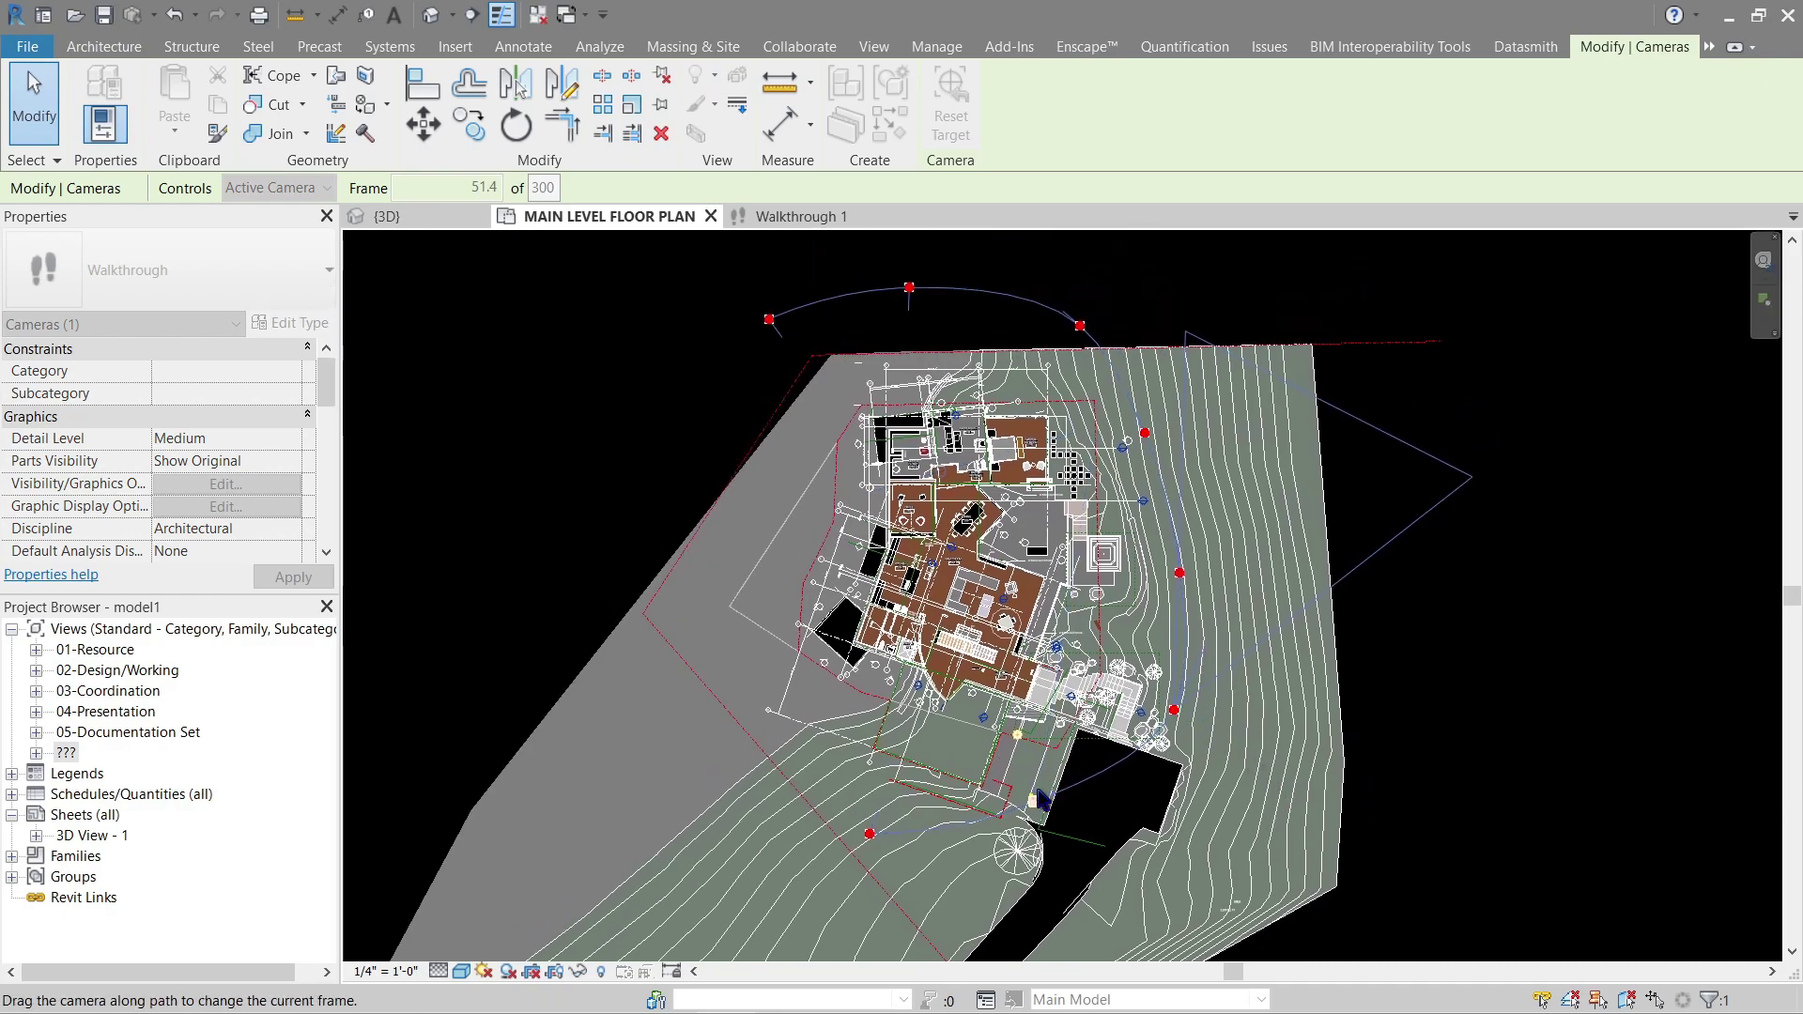
left_click_drag(1042, 798, 1184, 719)
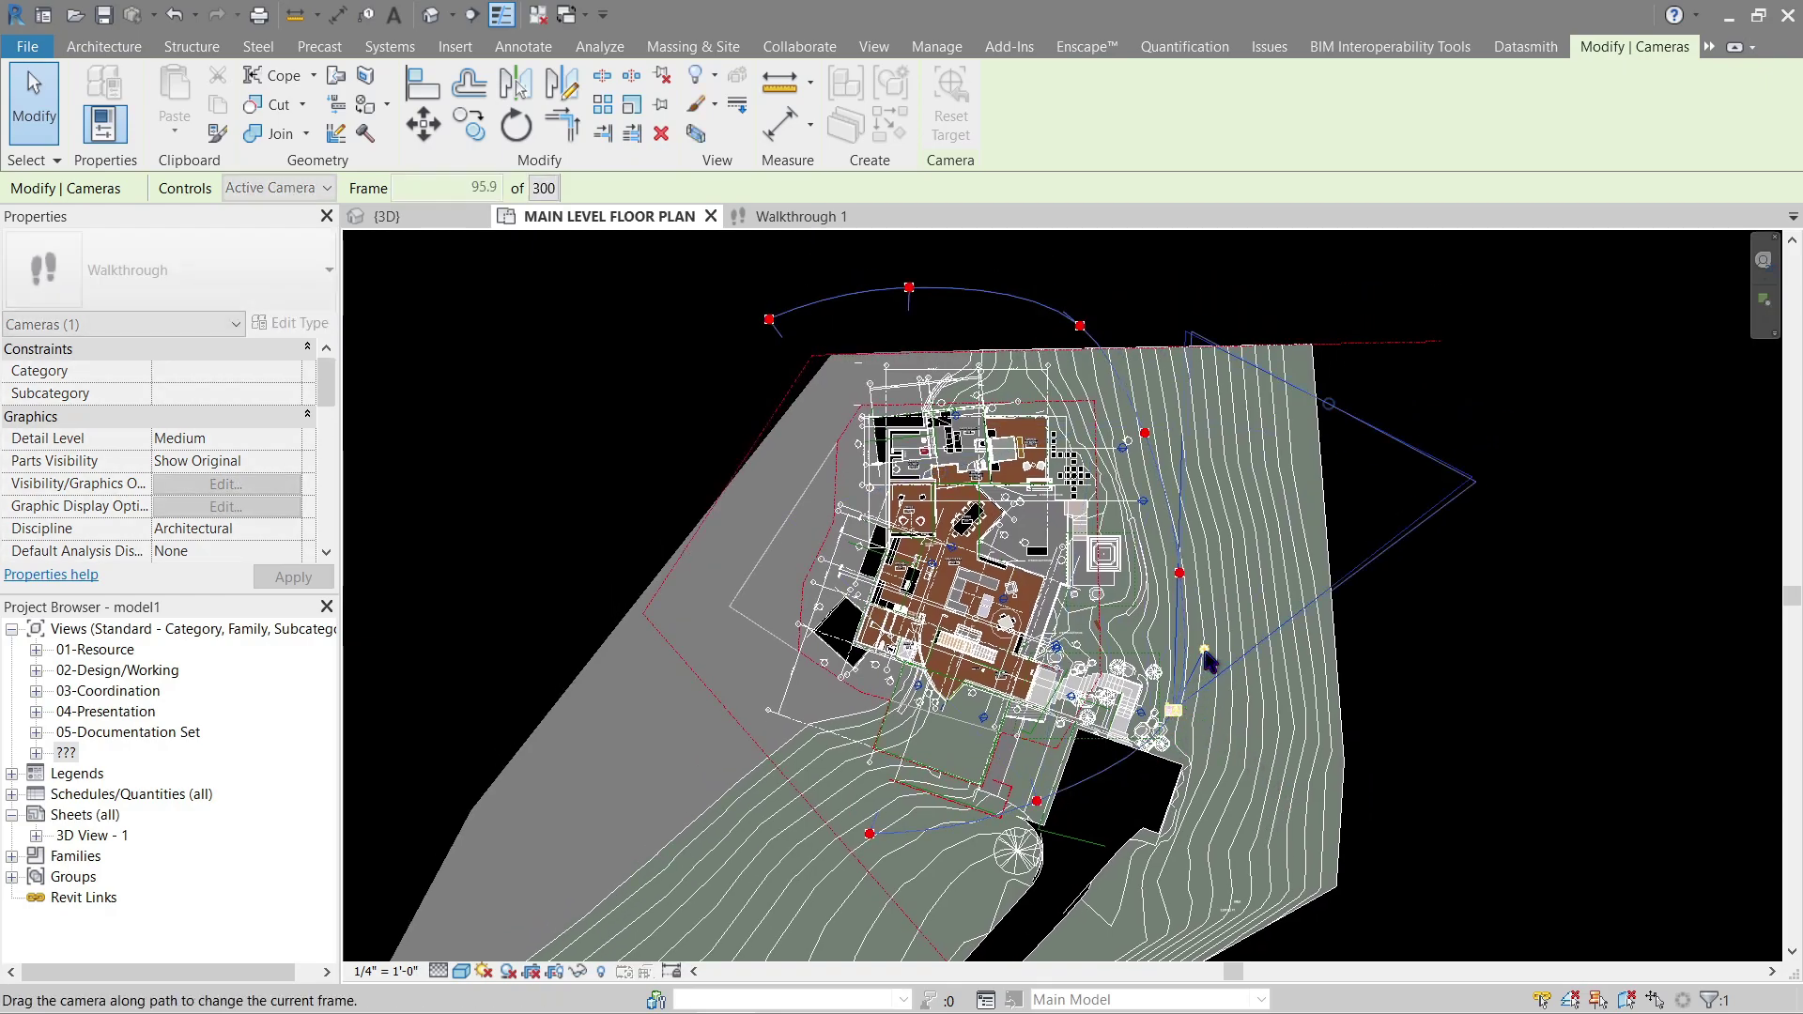
left_click_drag(1204, 650, 1144, 433)
middle_click_drag(1268, 520, 1314, 668)
left_click_drag(1191, 582, 1143, 475)
scroll(1212, 432, "down", 1)
middle_click_drag(1315, 446, 1215, 373)
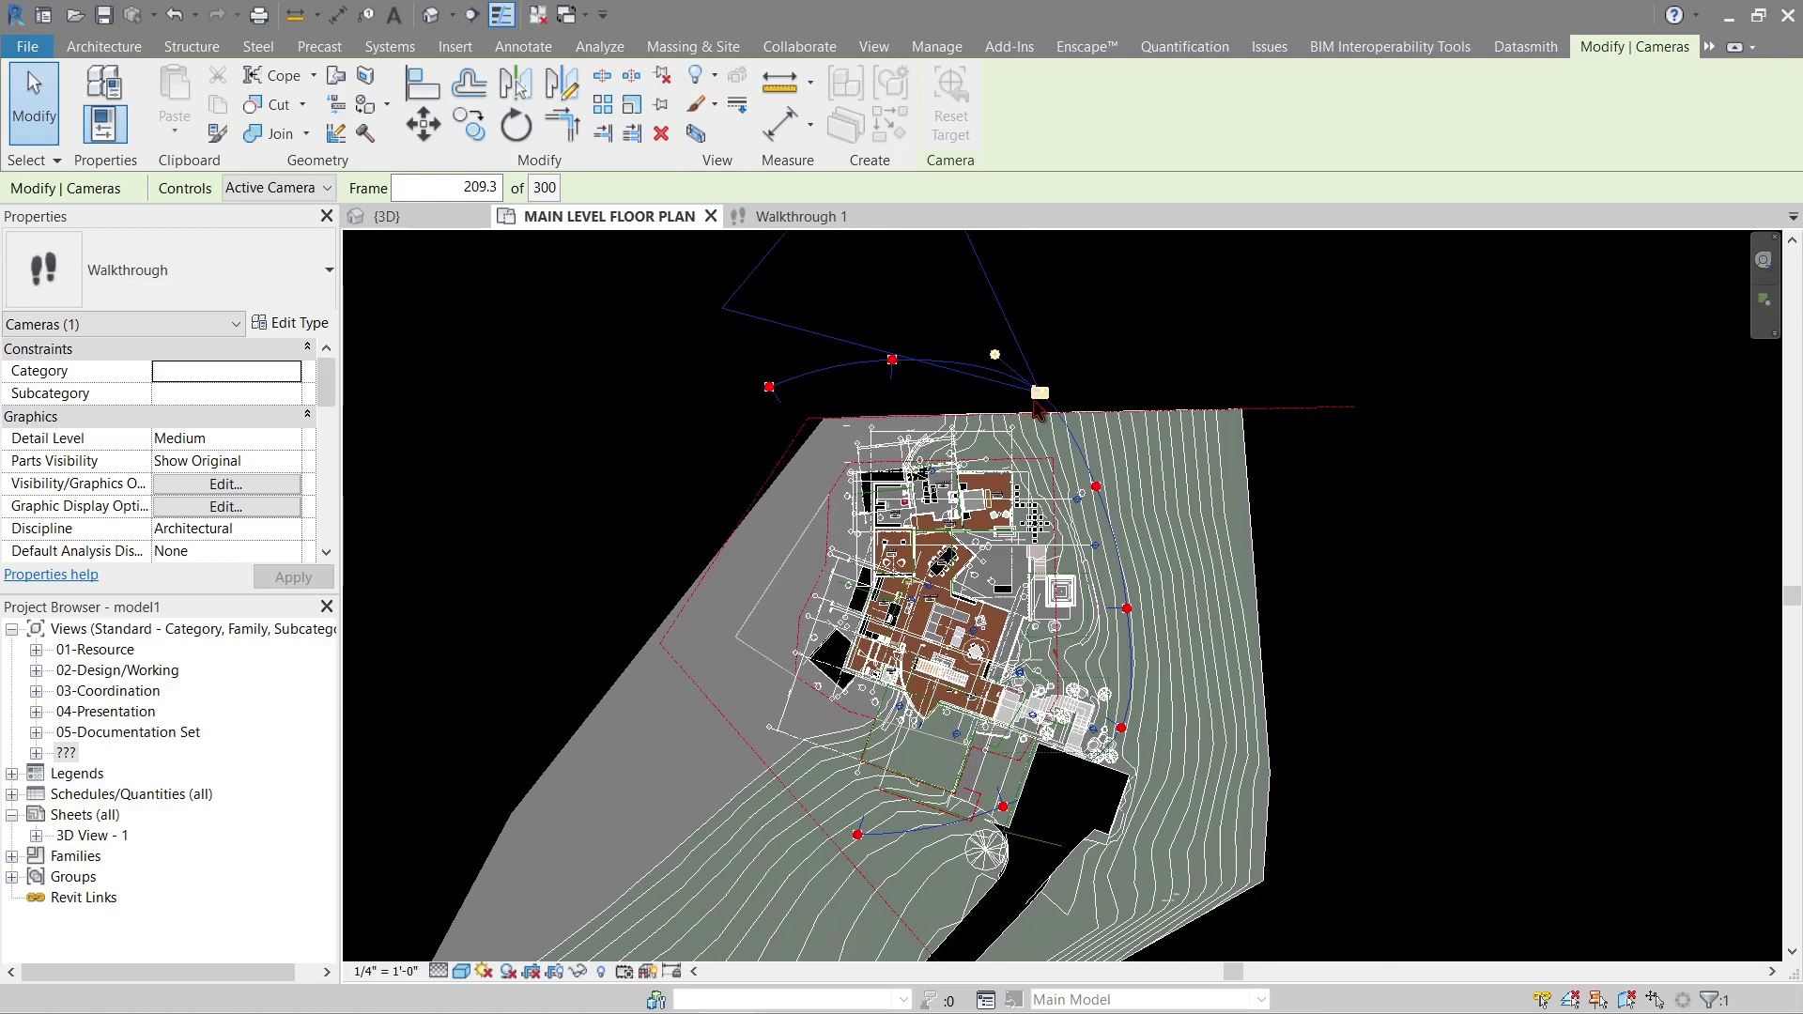
Move the camera back along the path to the key frame at frame 51.4, and return it to frame 1.
left_click_drag(857, 835, 859, 853)
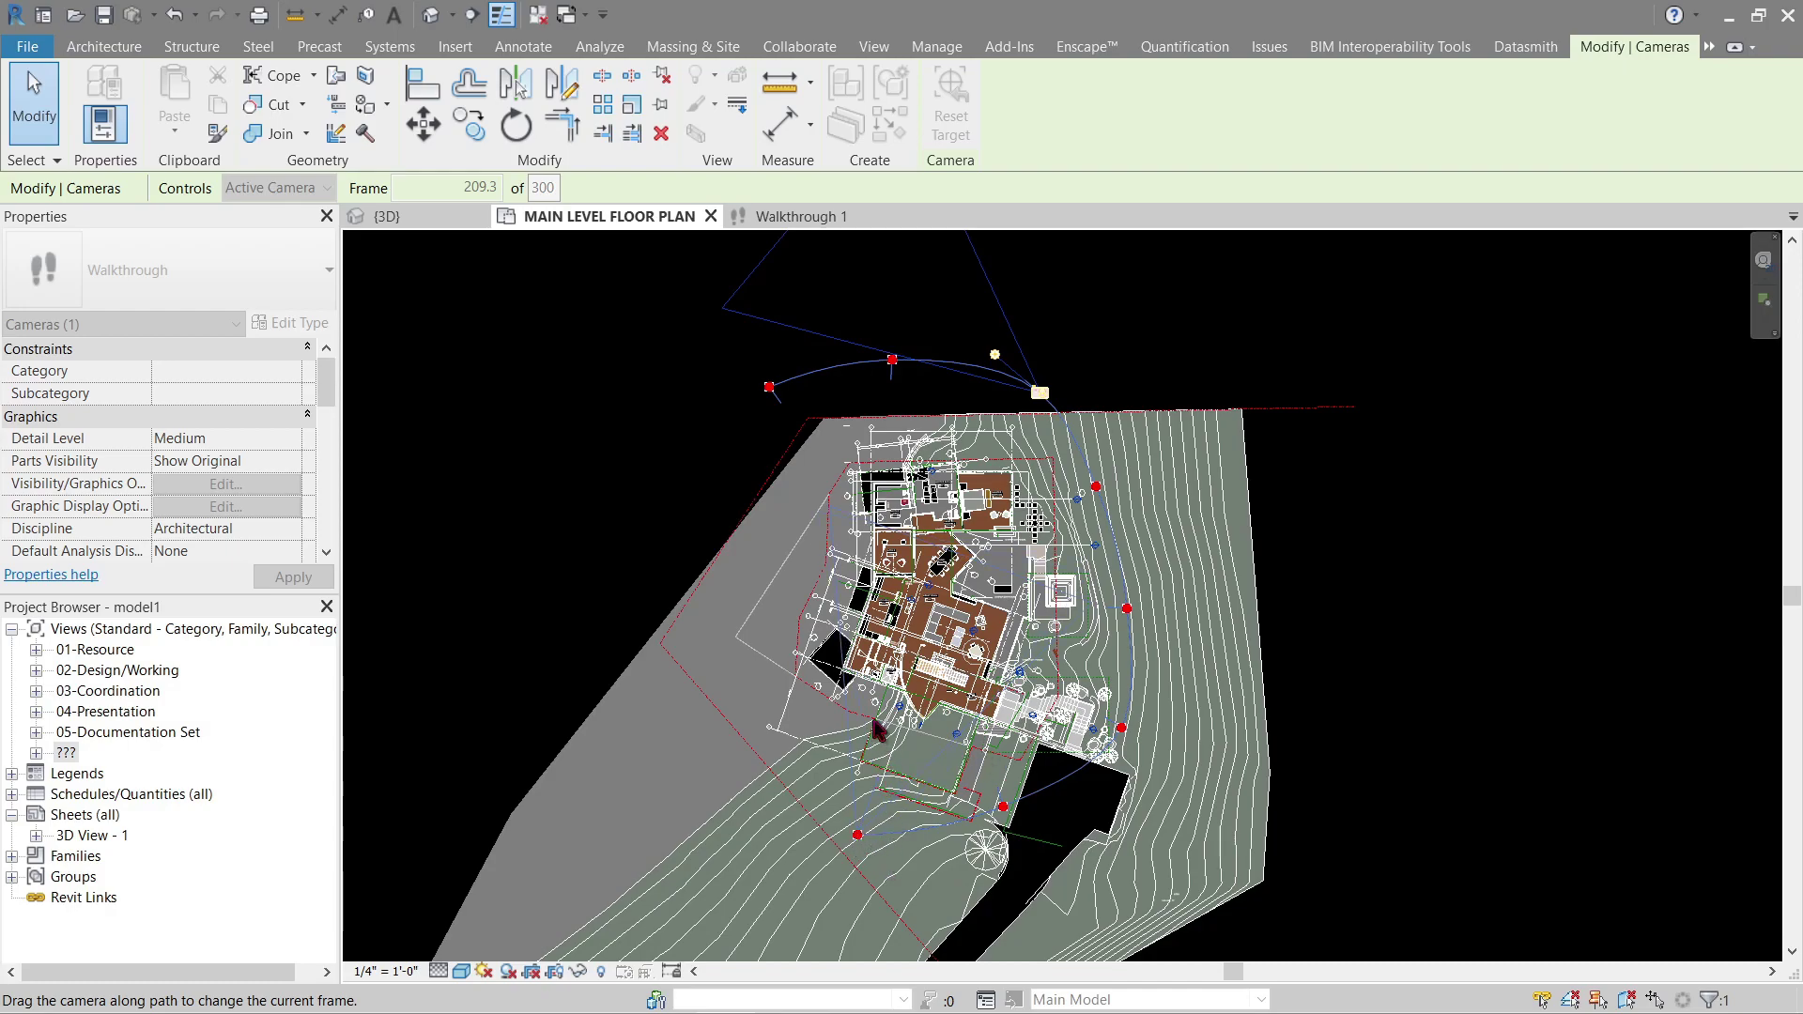
left_click_drag(998, 822, 1001, 814)
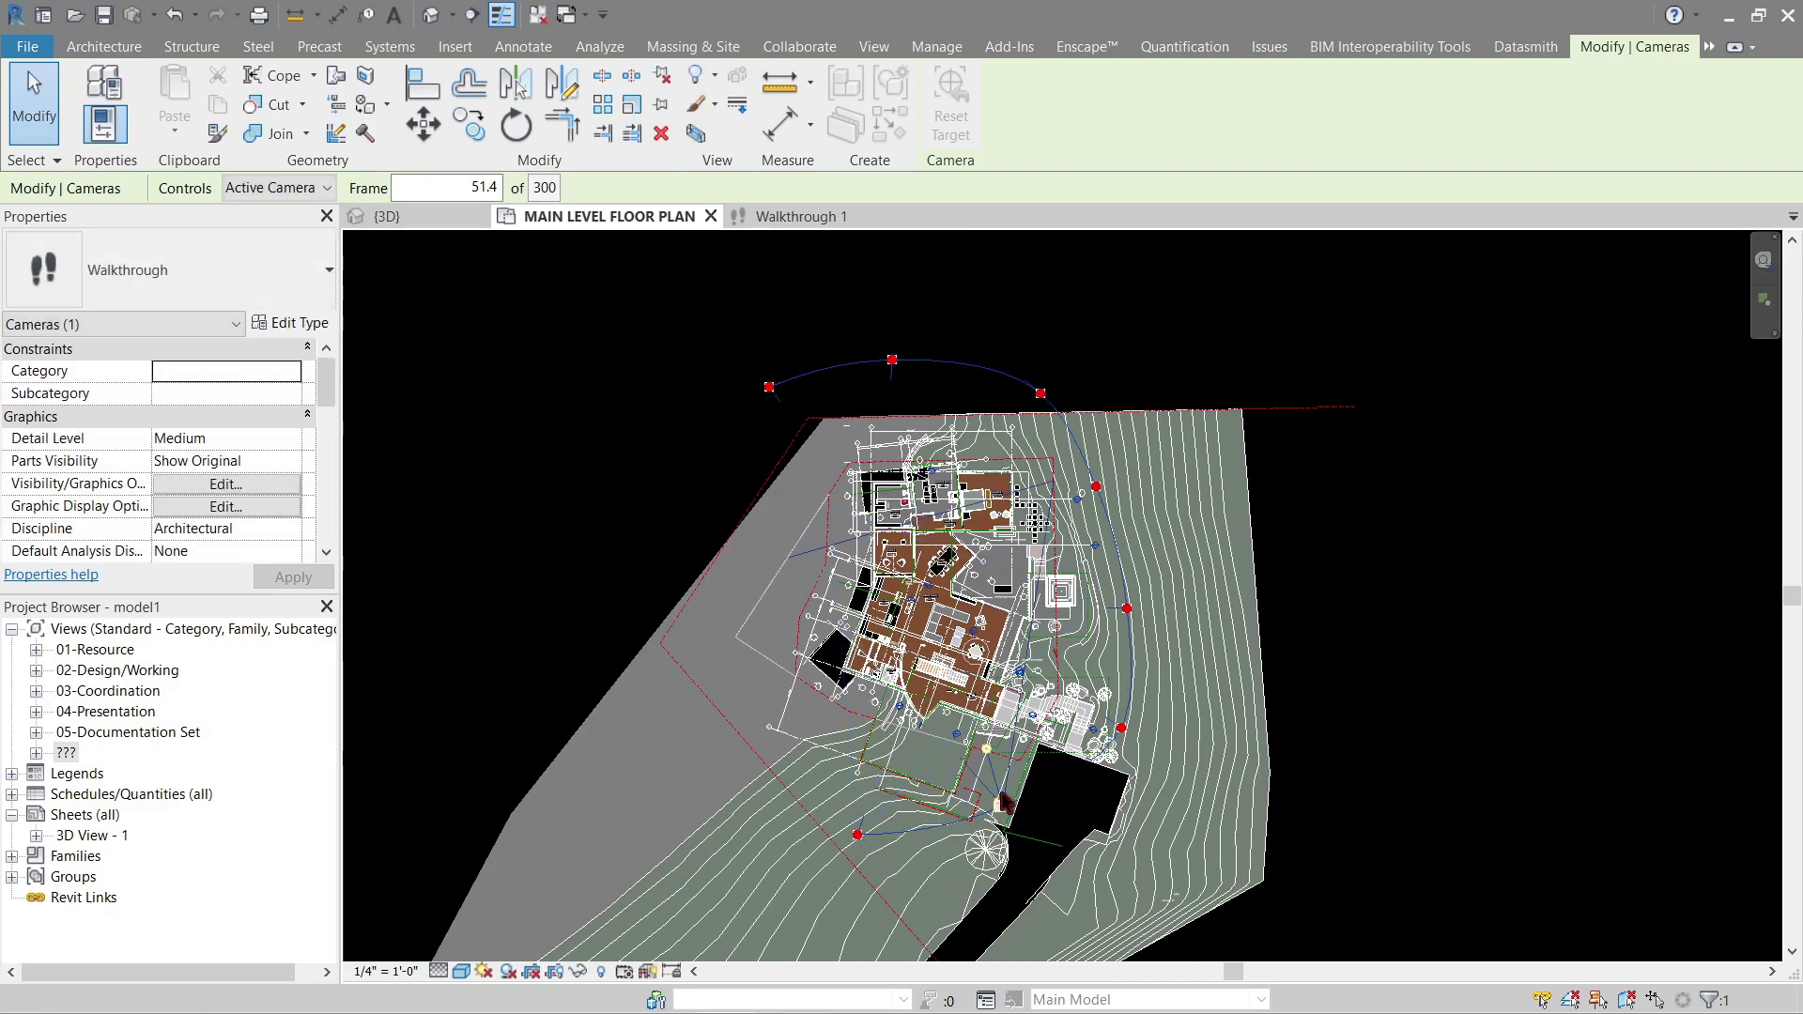
left_click_drag(862, 840, 874, 842)
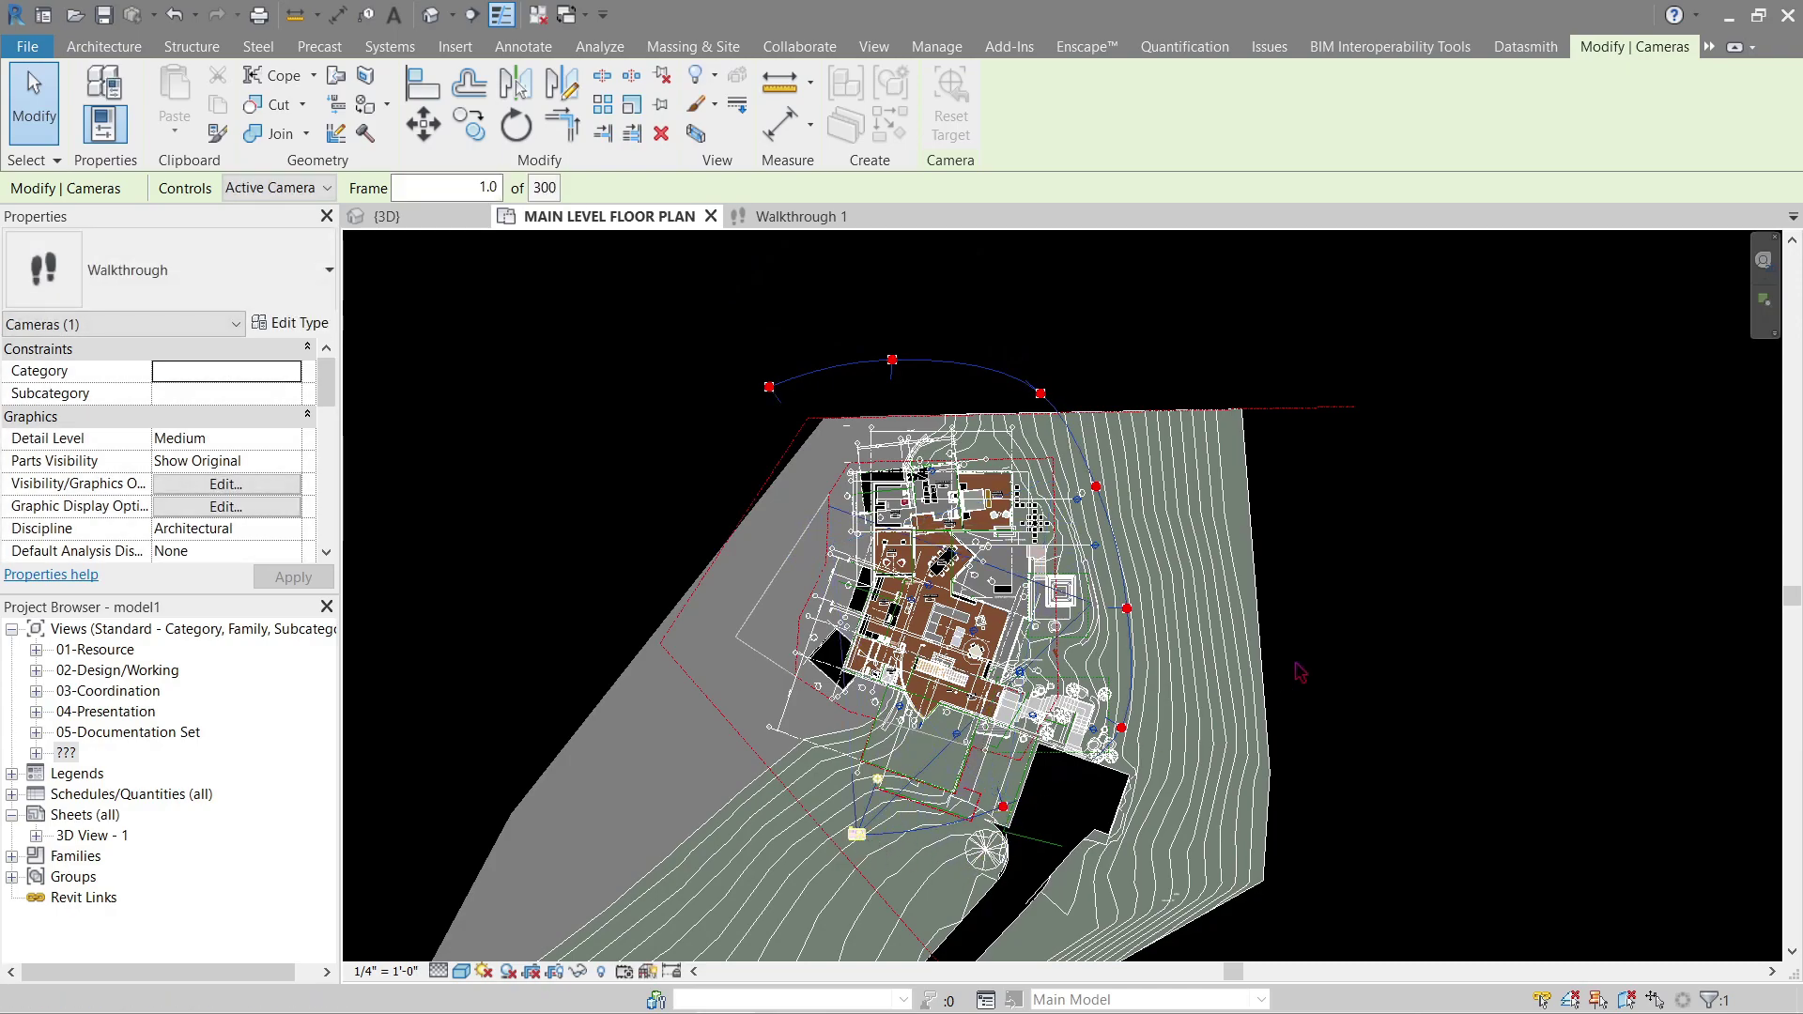
middle_click_drag(1301, 672, 1327, 521)
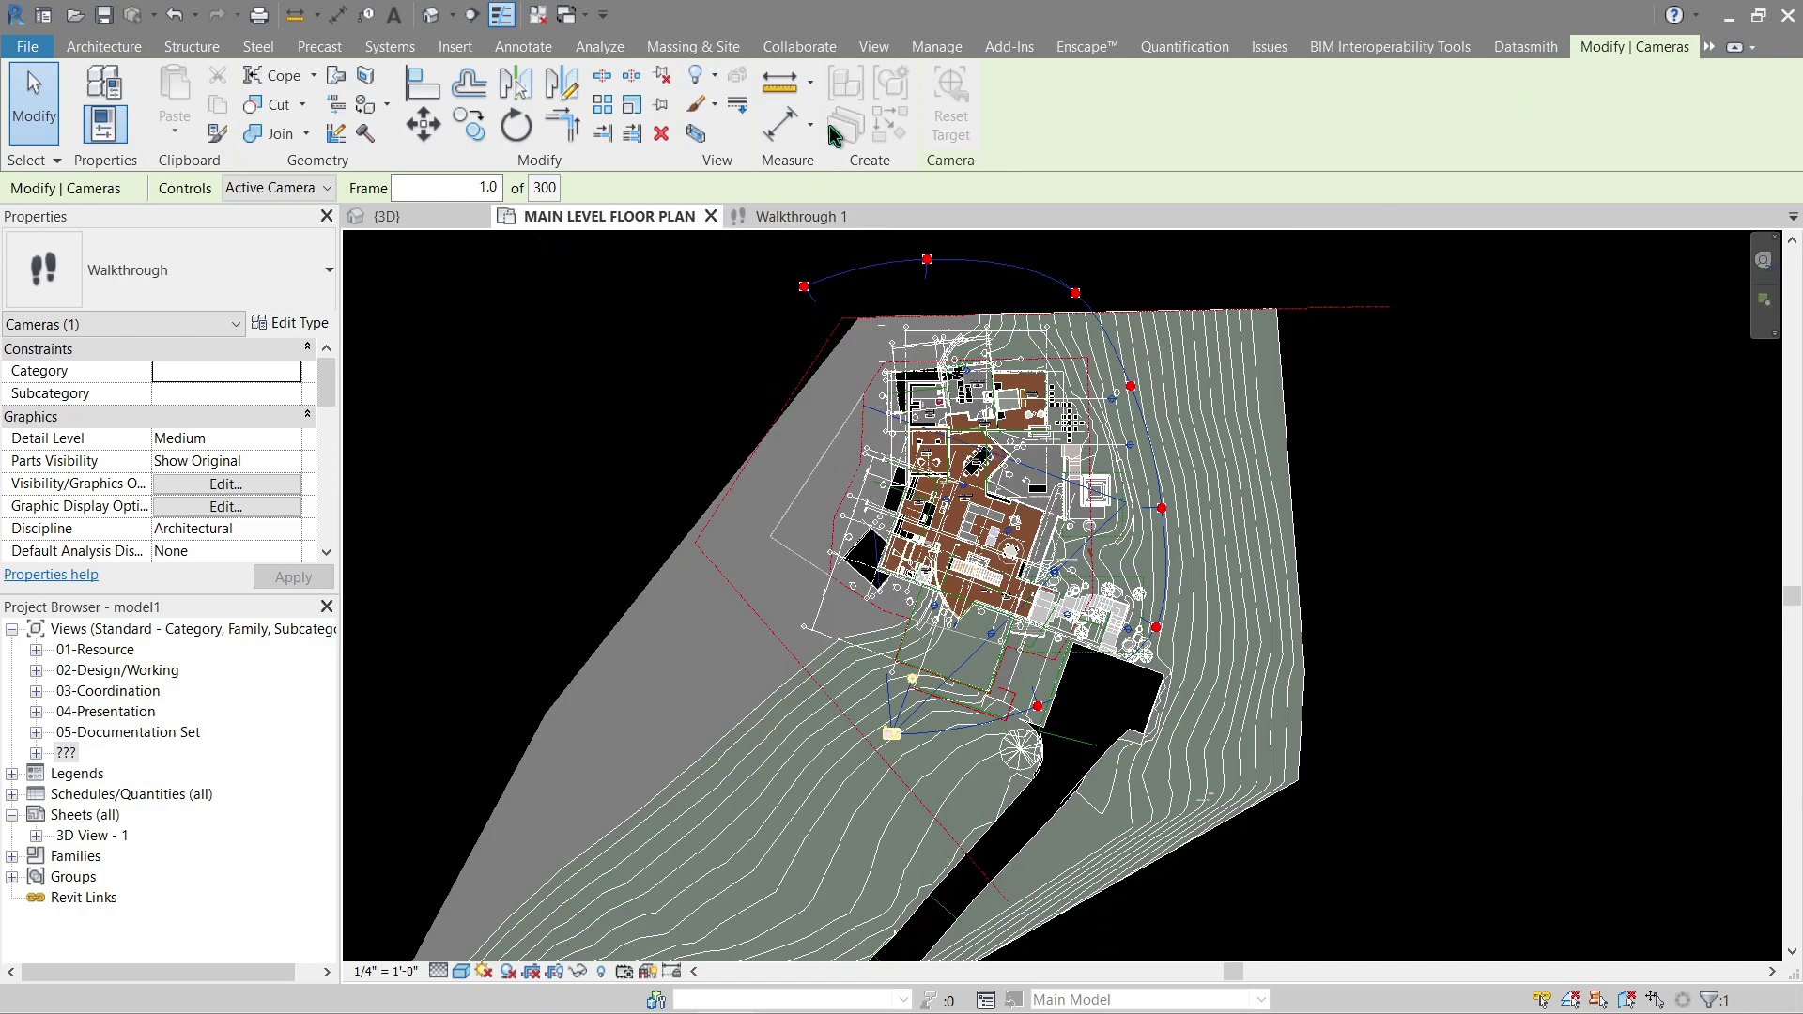
Switch to the Walkthrough 1 view and quit editing the walkthrough.
left_click(1526, 47)
left_click(1649, 52)
left_click(766, 218)
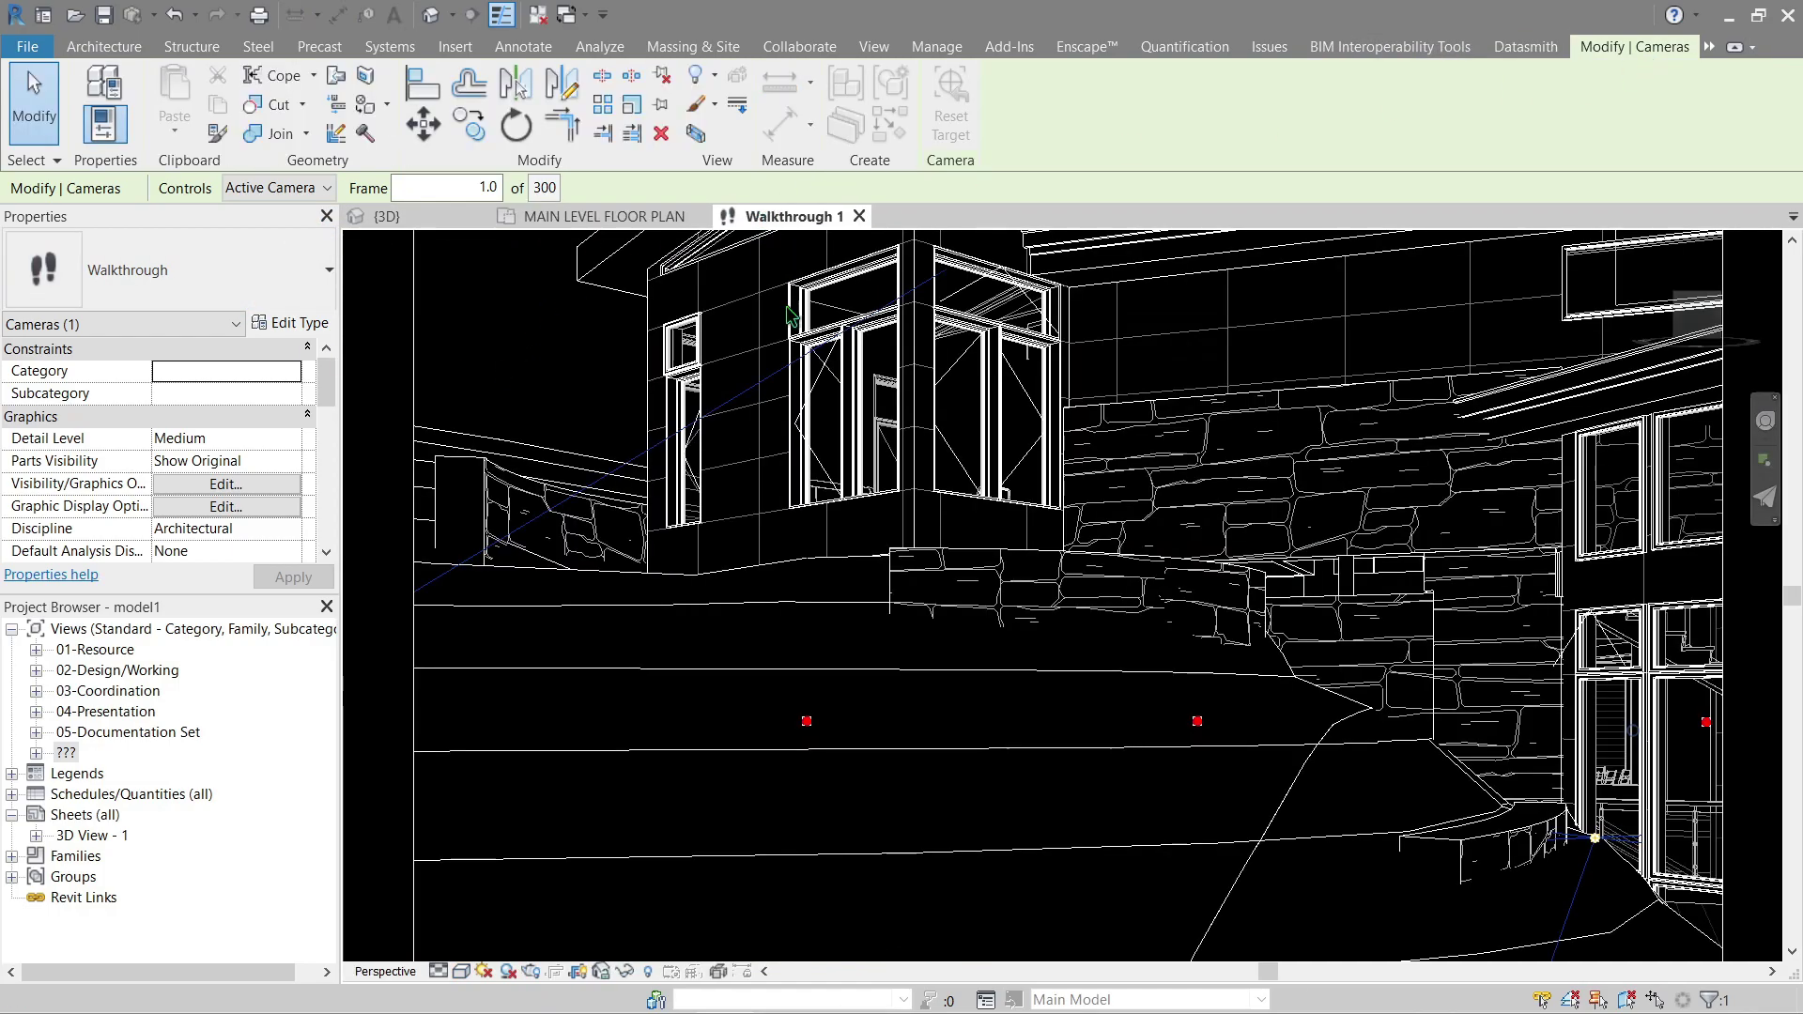
left_click(1497, 383)
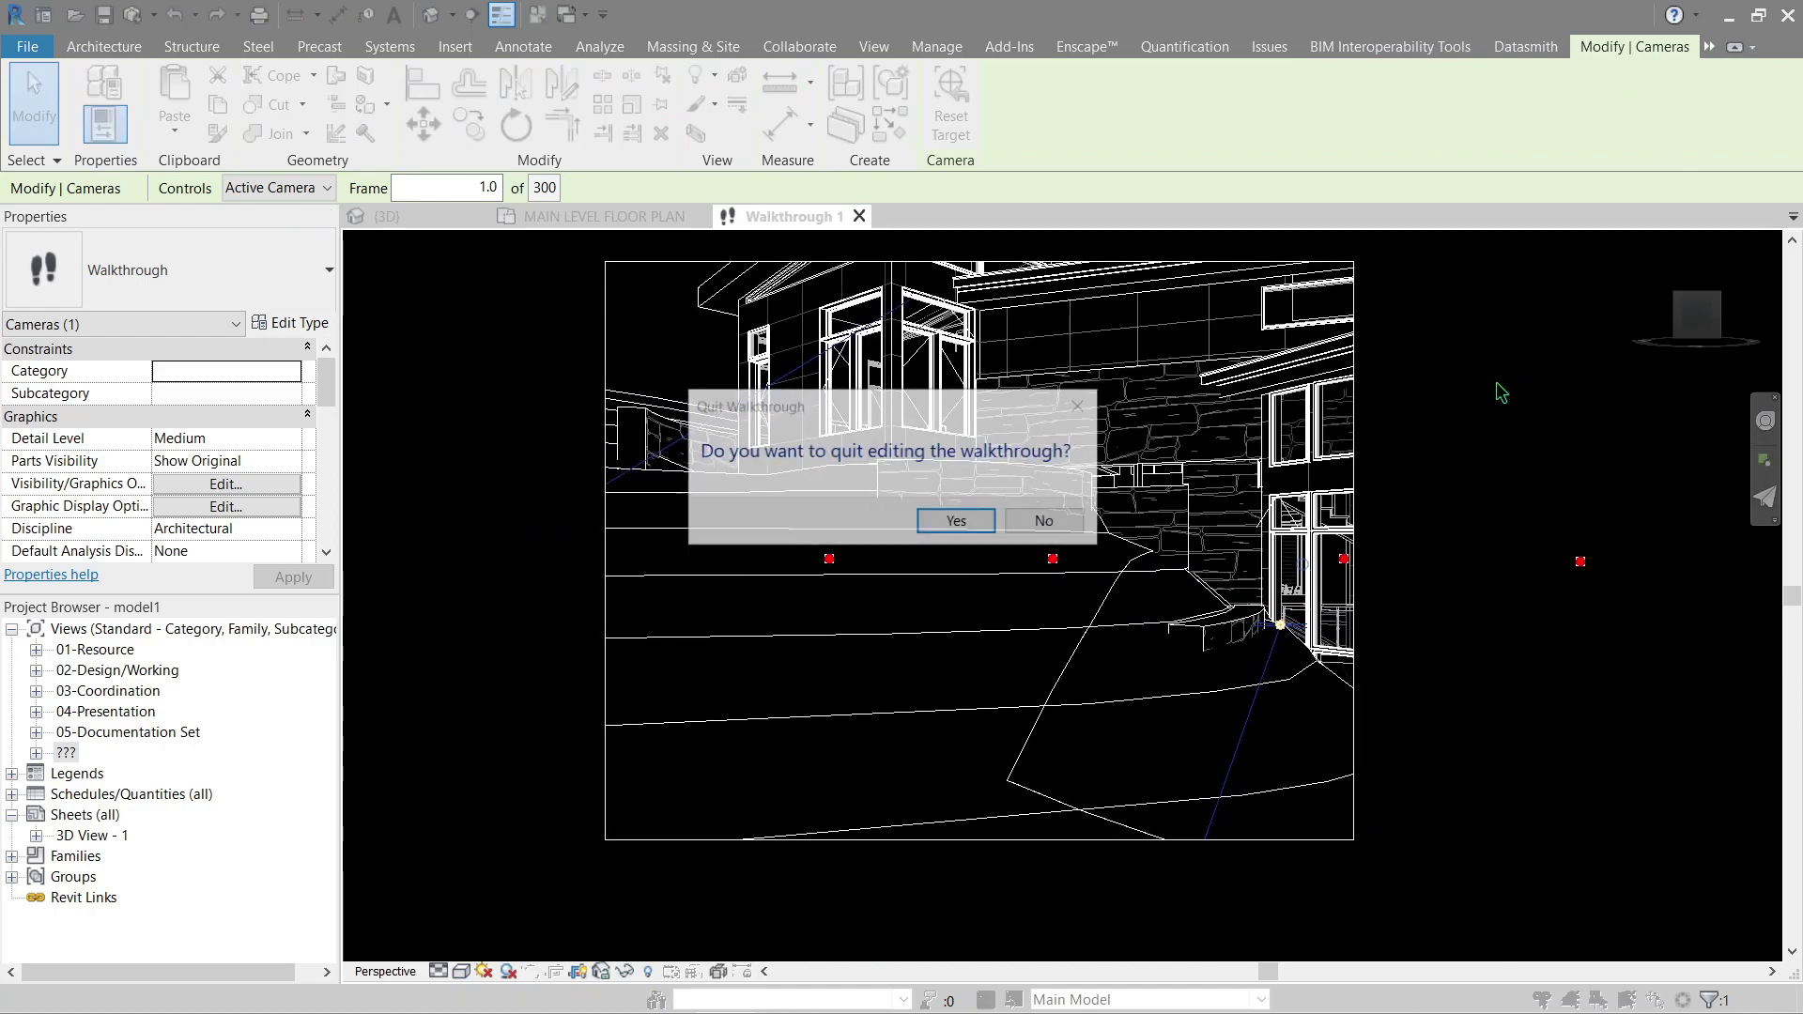
left_click(1082, 522)
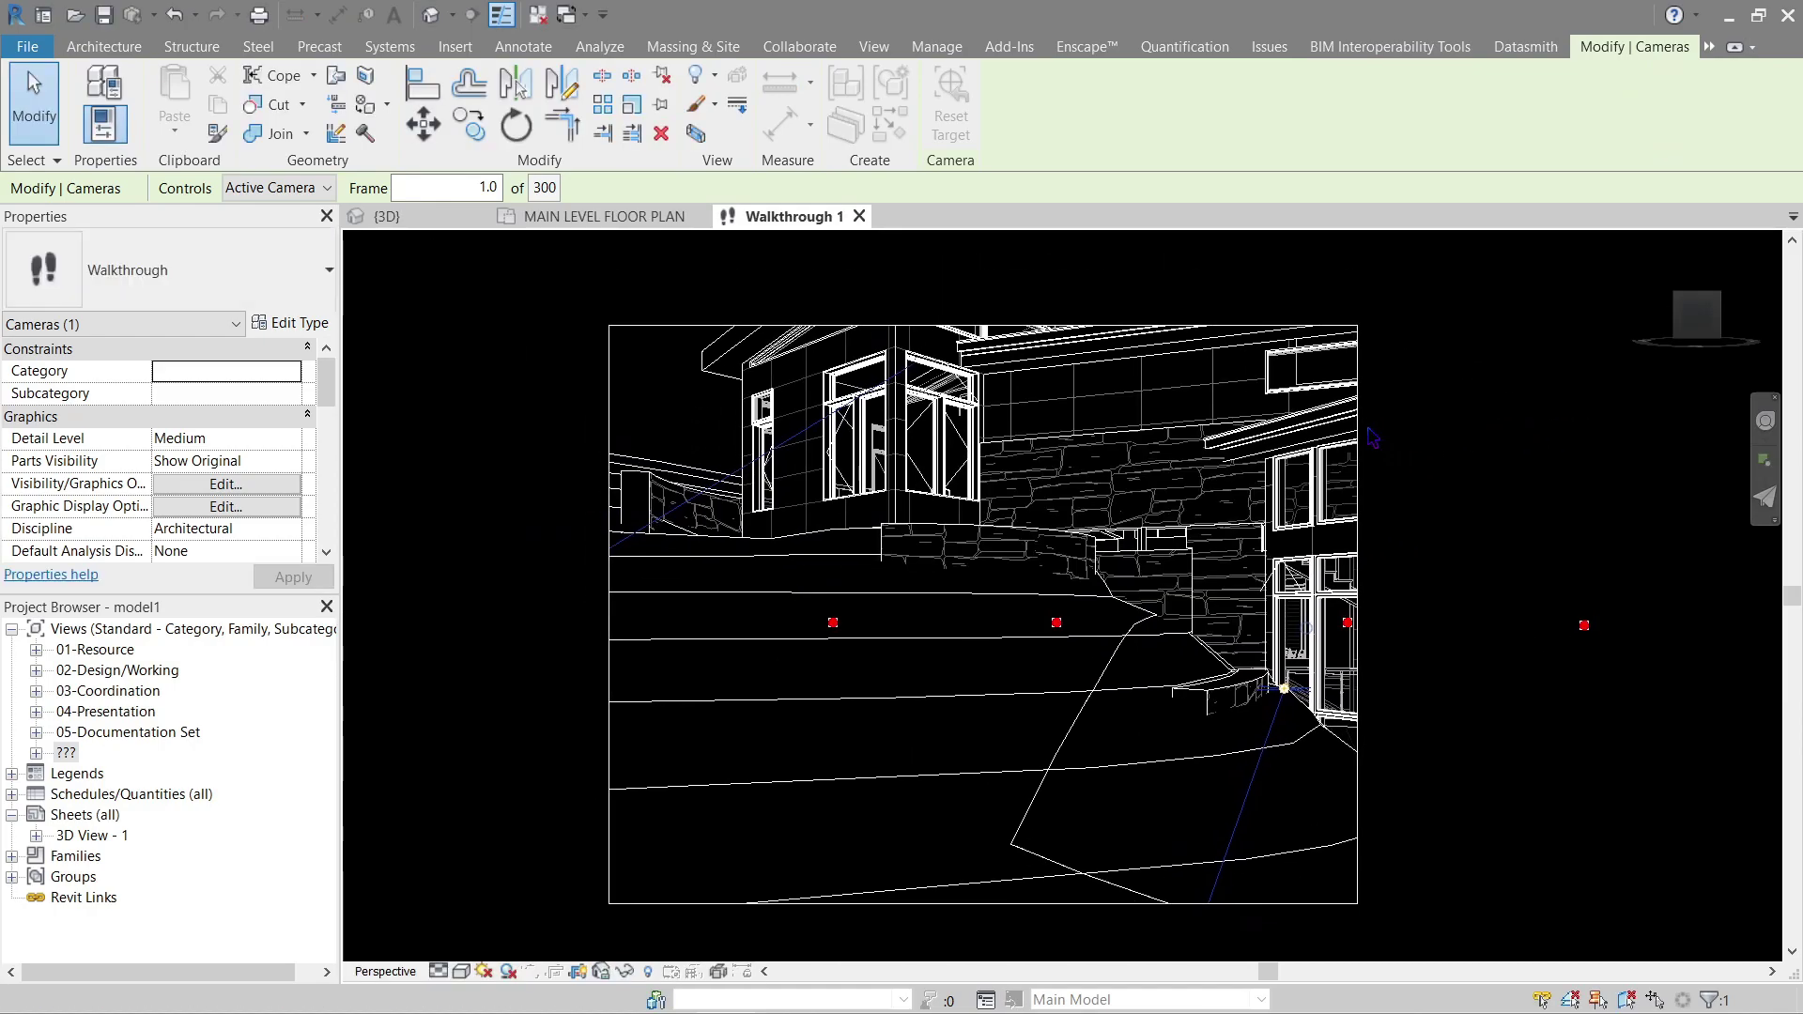
key("Escape")
left_click(1043, 516)
key("Escape")
left_click(966, 516)
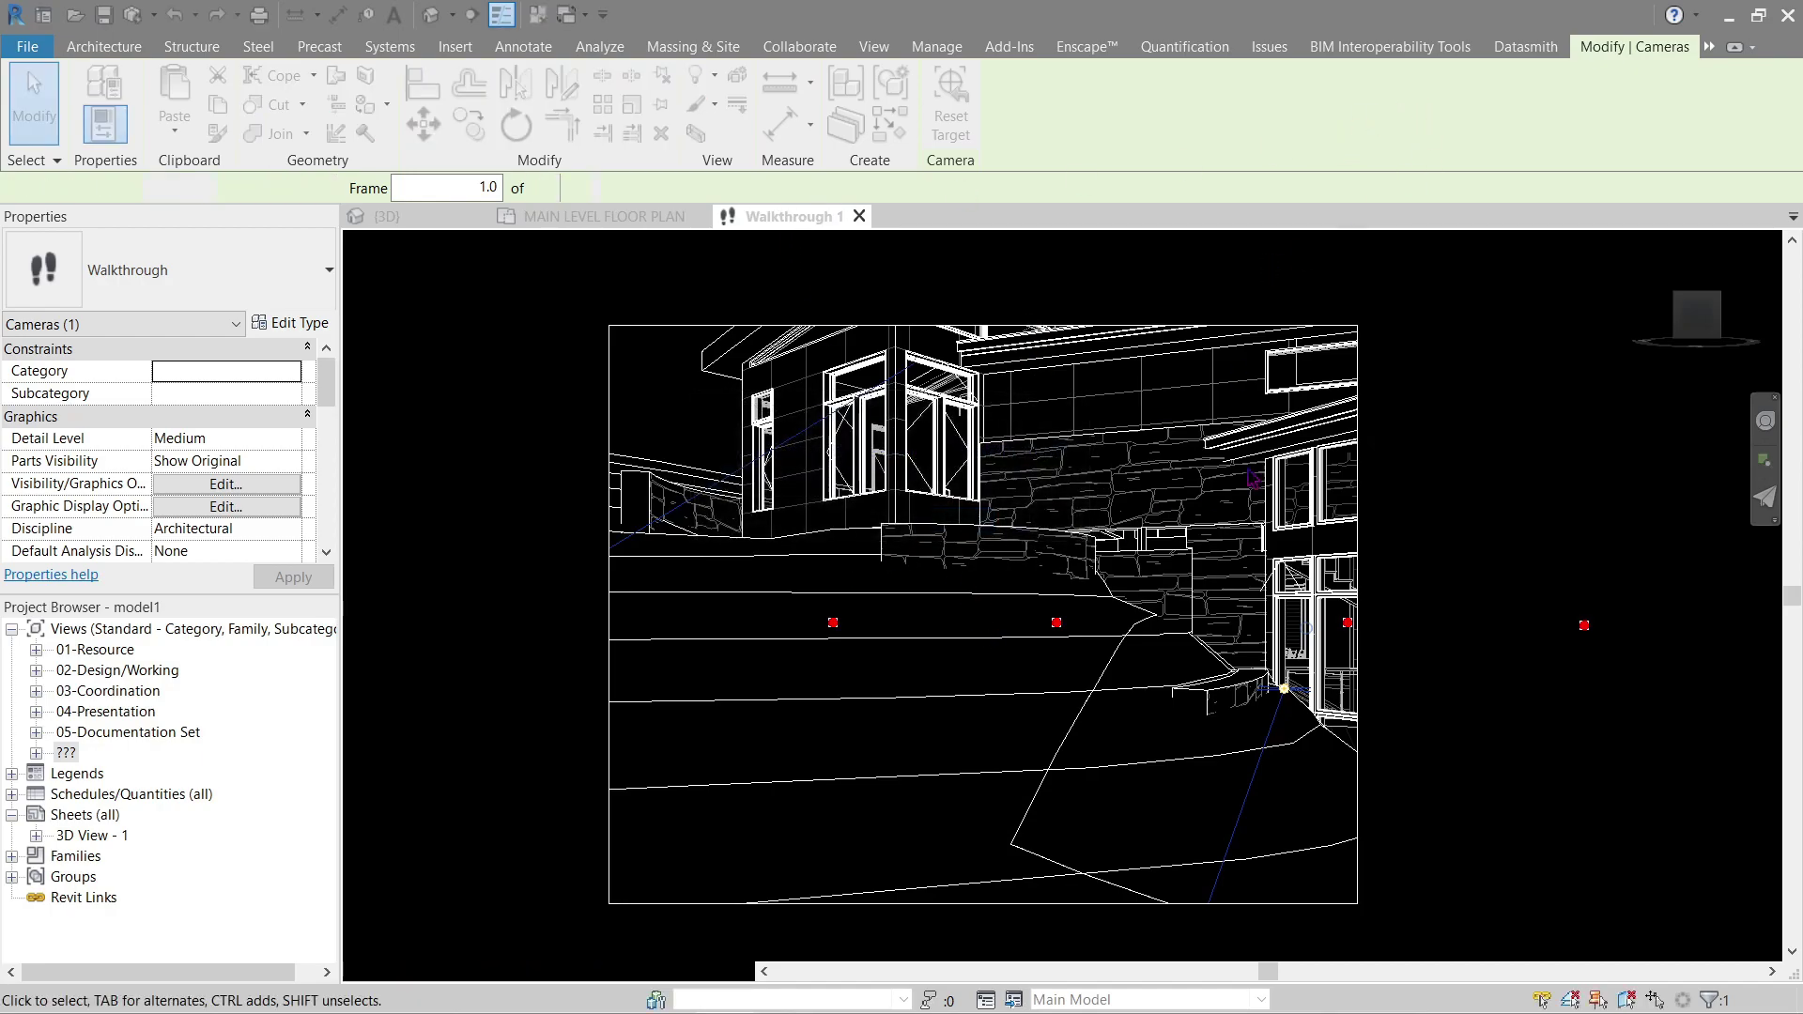
left_click(1508, 397)
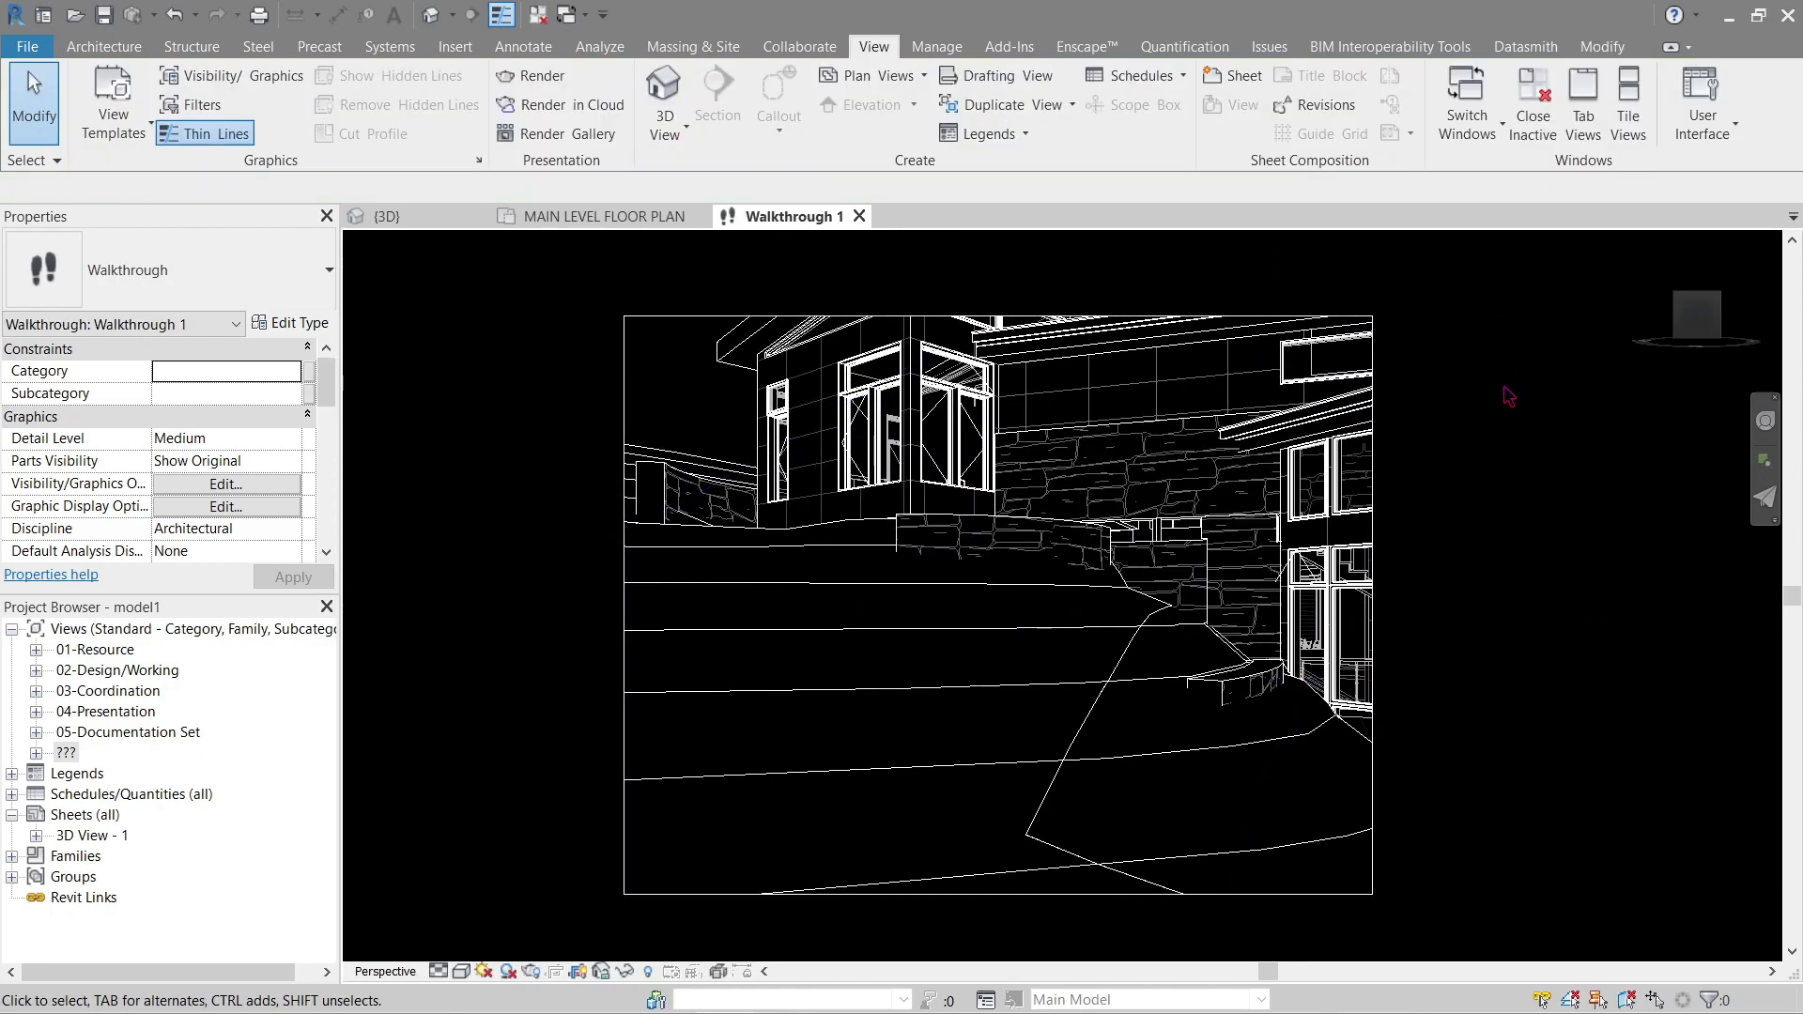
Tile the open Walkthrough 1, {3D} and MAIN LEVEL FLOOR PLAN views, and bring the whole model into the 3D view.
key("t")
left_click(1234, 523)
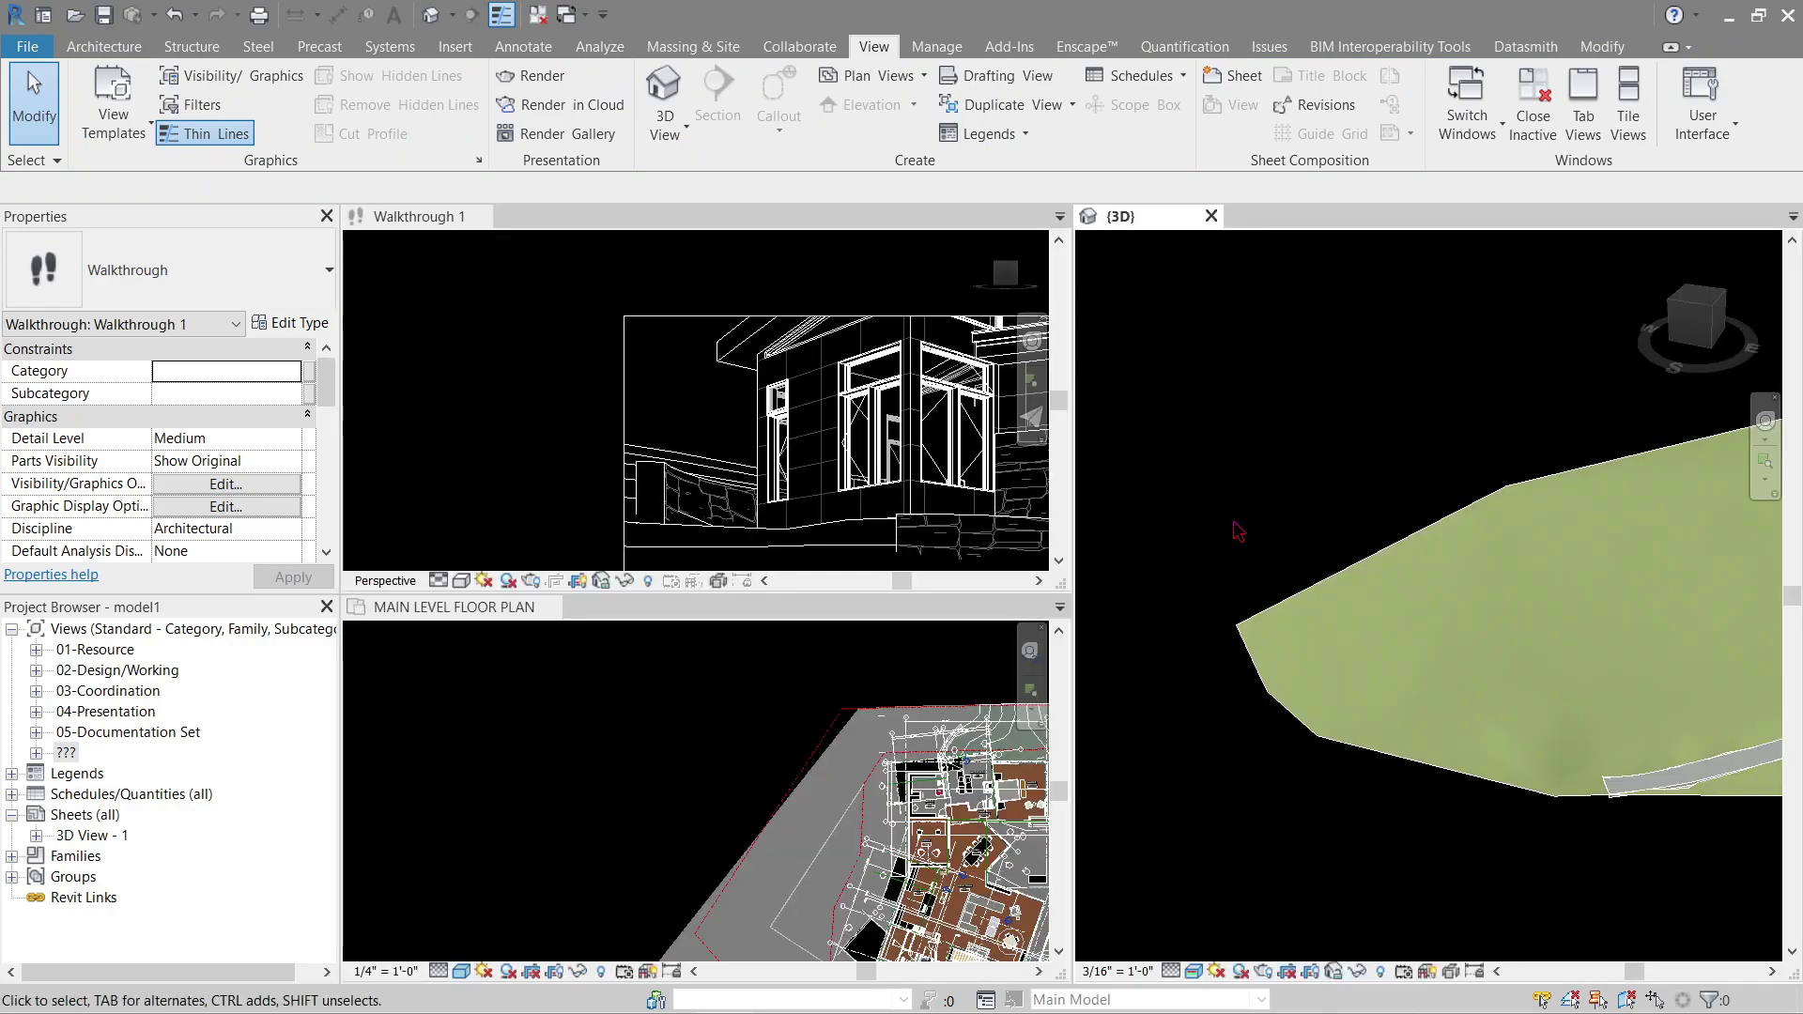
key("w")
key("t")
scroll(827, 383, "down", 3)
middle_click_drag(934, 523, 650, 456)
scroll(678, 361, "down", 2)
scroll(650, 456, "up", 1)
left_click(723, 652)
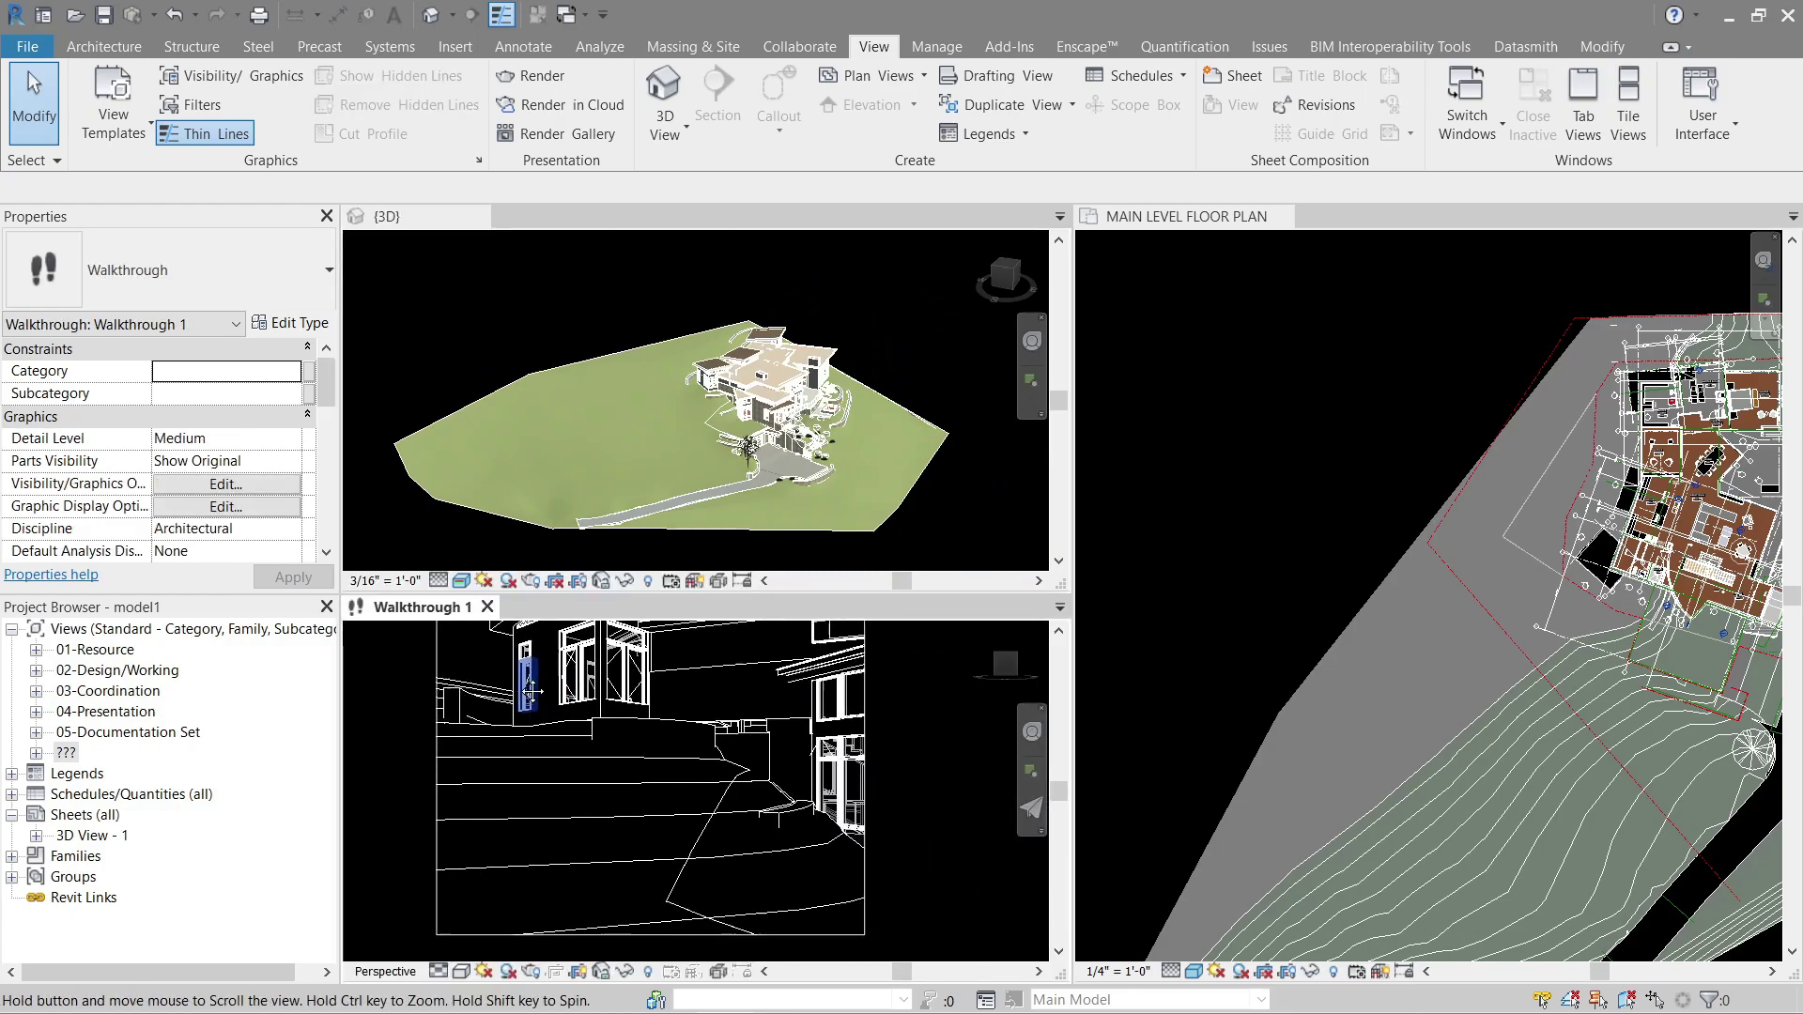
scroll(958, 852, "up", 3)
key("w")
key("t")
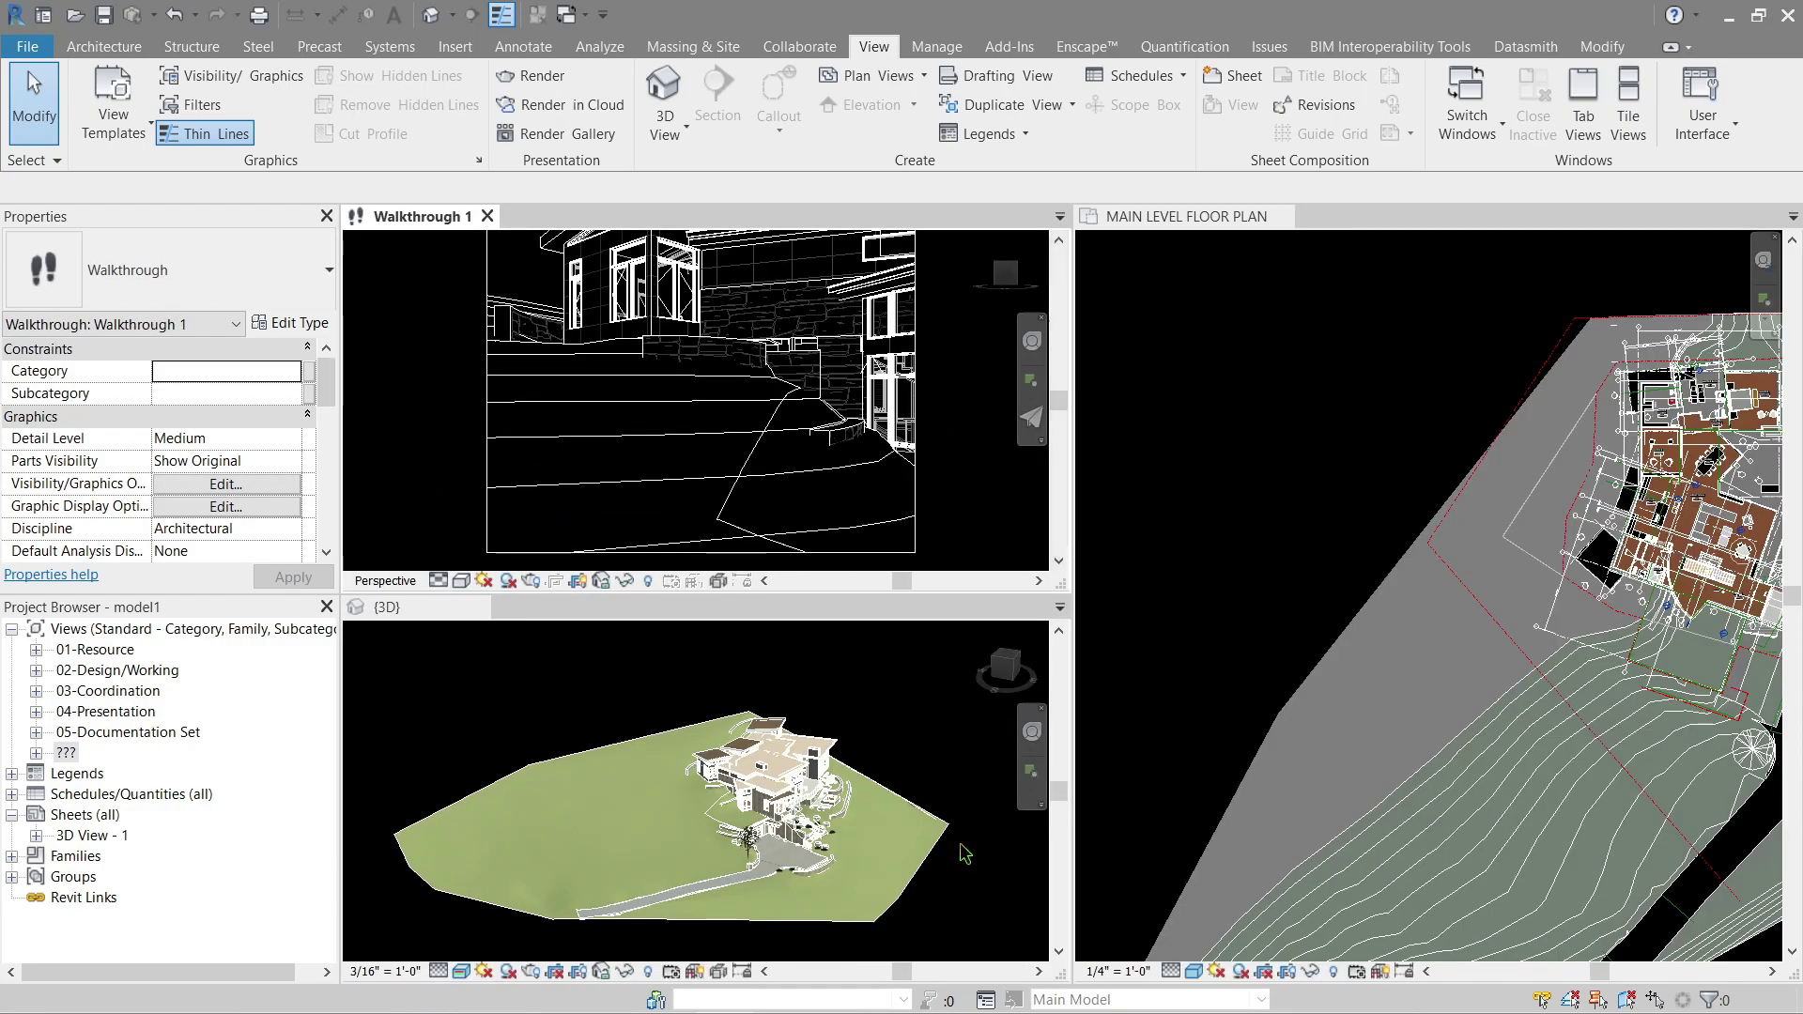
Rearrange the tiled views so that Walkthrough 1 occupies the large pane beside the stacked floor plan and 3D views.
left_click(1206, 601)
key("w")
key("t")
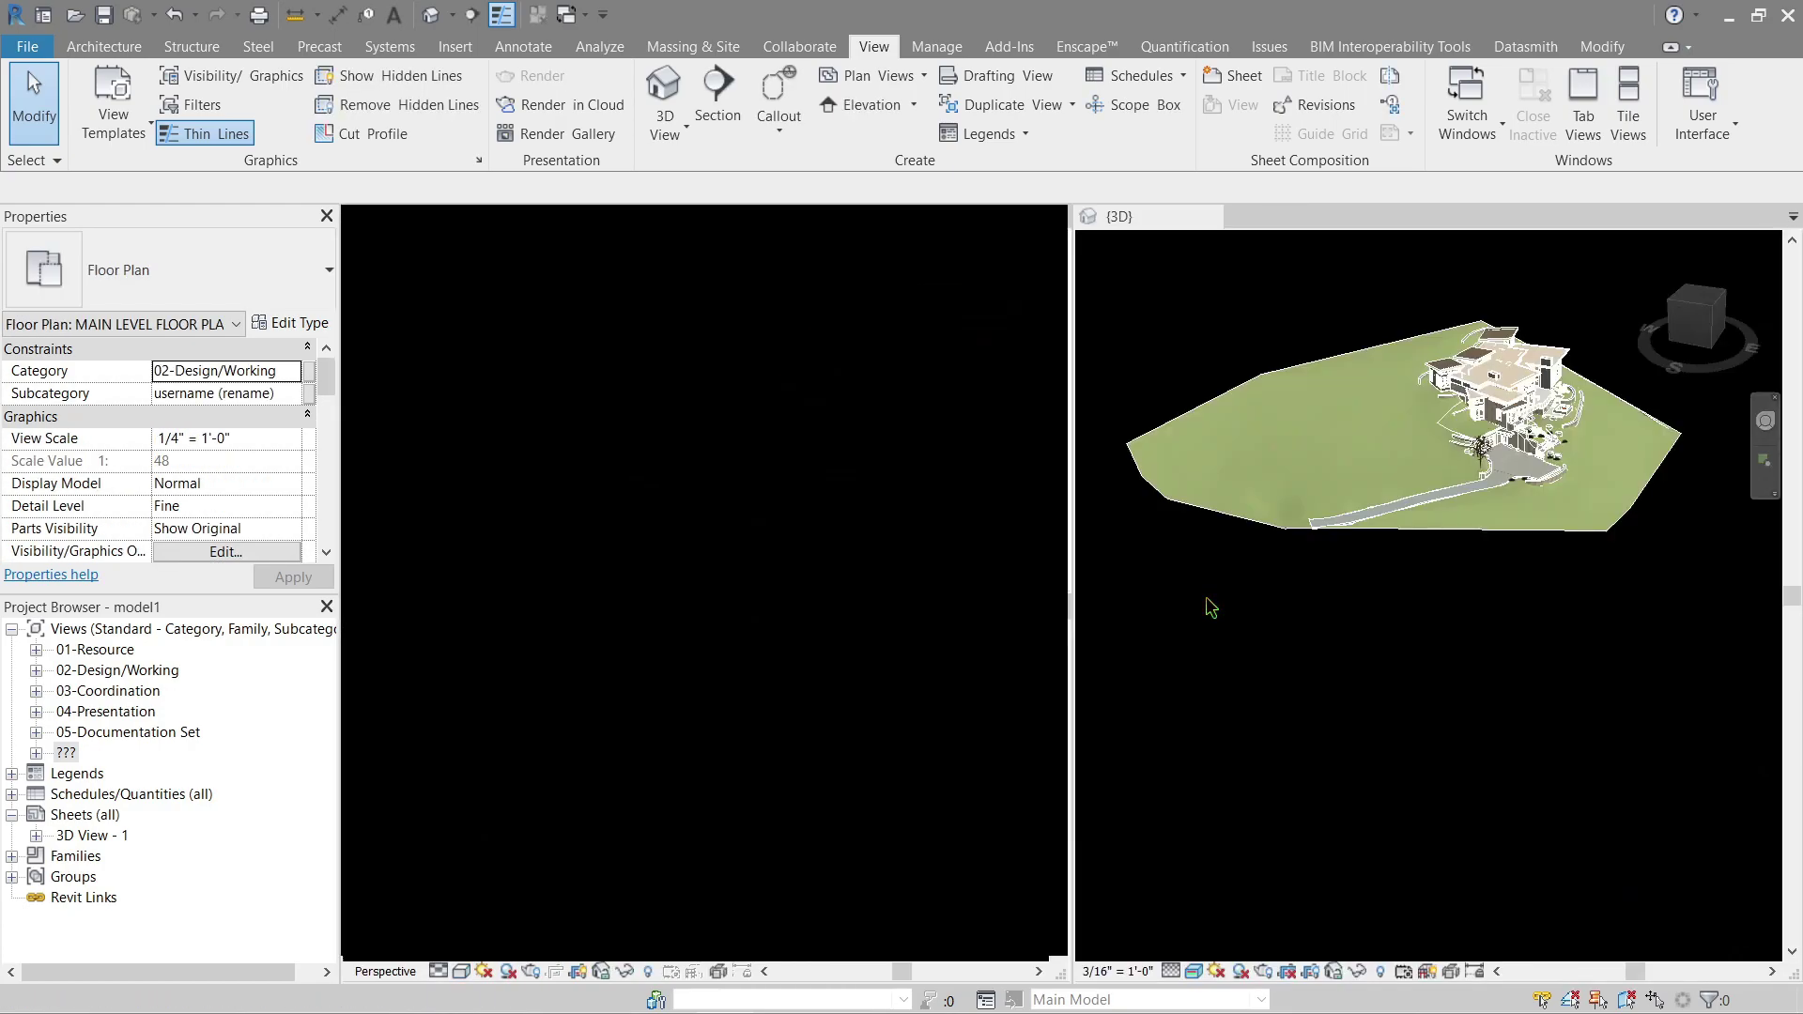
left_click(977, 830)
key("w")
key("t")
left_click(1211, 658)
left_click(721, 698)
key("w")
key("t")
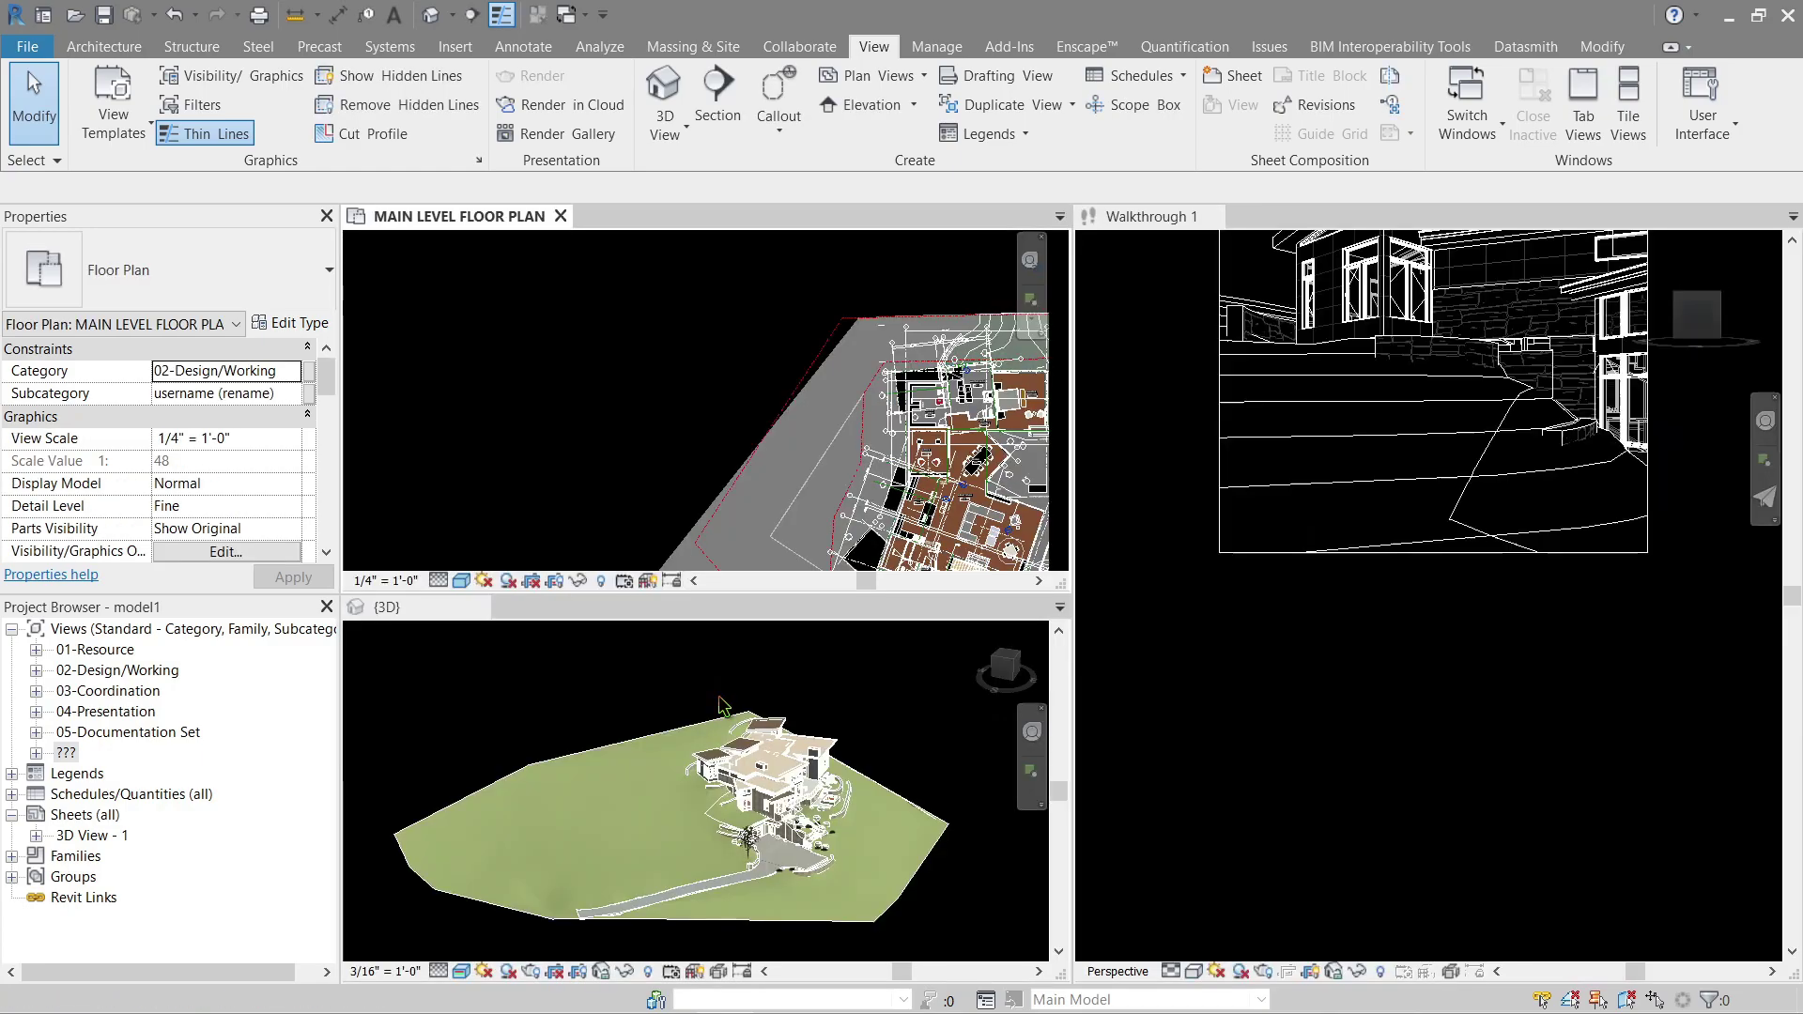
Frame the Walkthrough 1 image, the house on the floor plan and the 3D model within their tiled views.
left_click(1350, 639)
middle_click_drag(1371, 520, 1352, 748)
scroll(1344, 730, "up", 2)
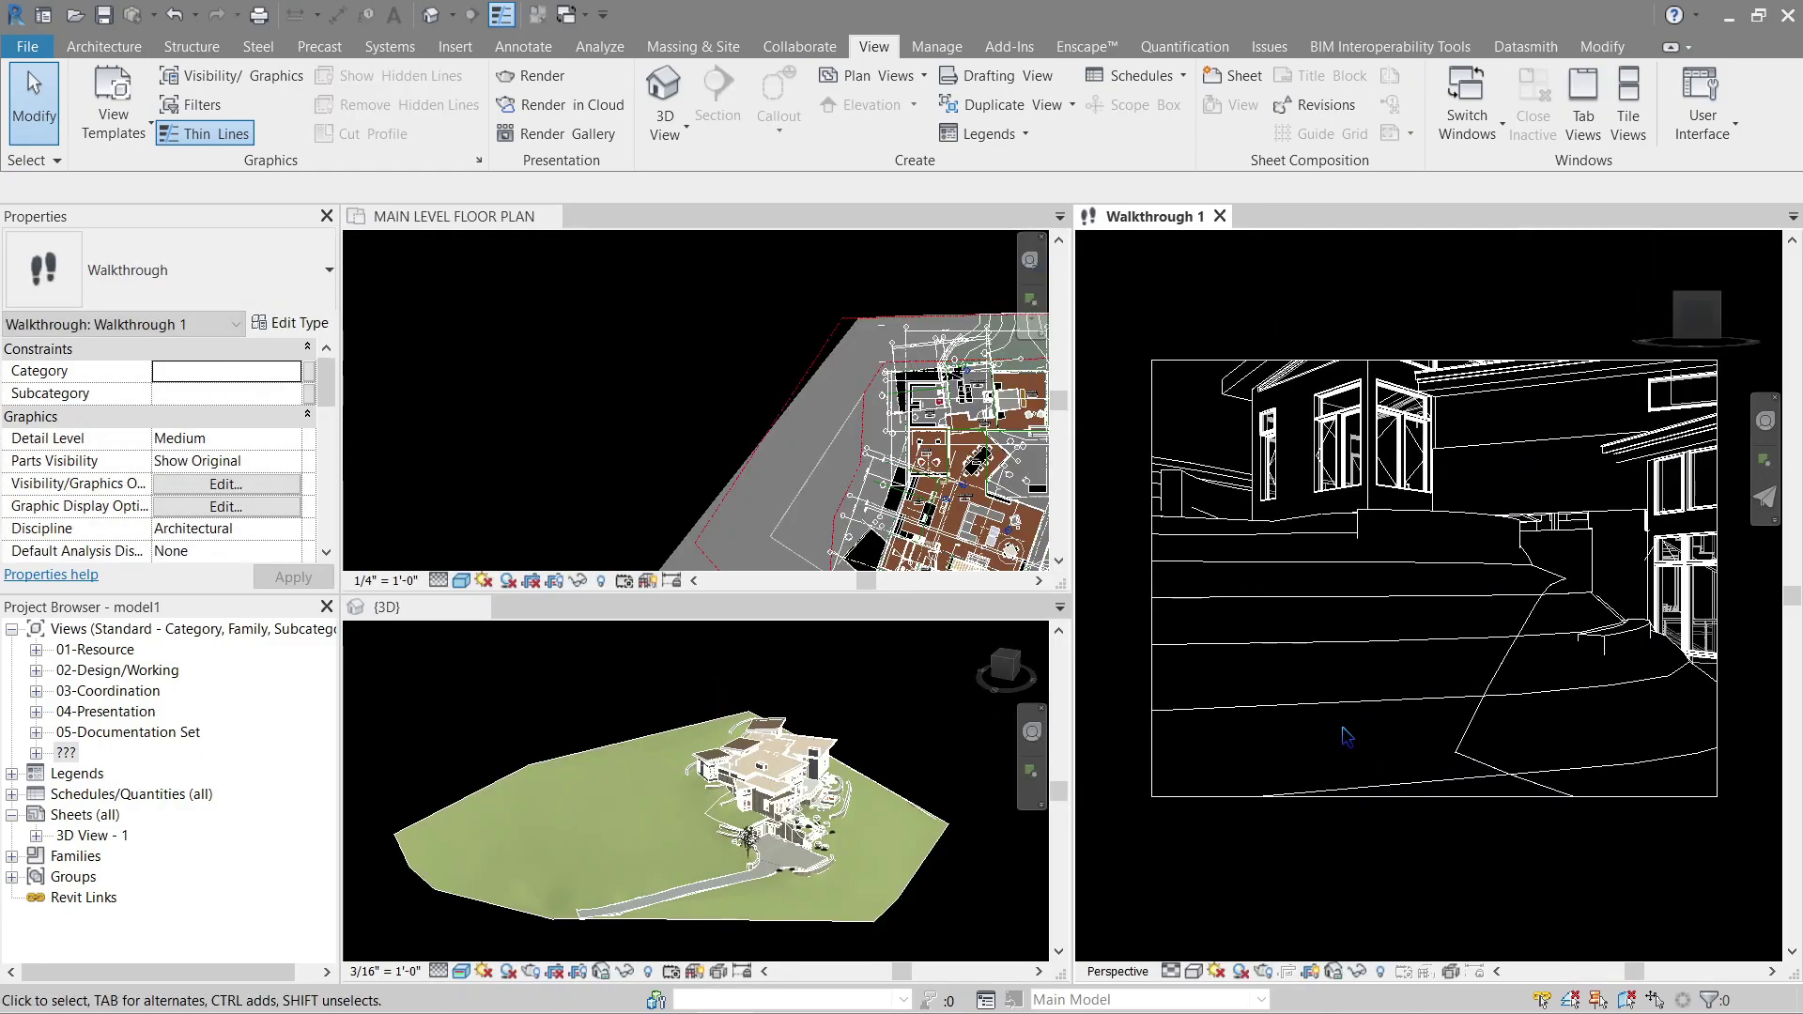
middle_click_drag(857, 498, 623, 360)
middle_click(889, 806)
middle_click_drag(871, 811, 884, 772, "shift")
scroll(1517, 811, "down", 1)
scroll(1510, 785, "up", 1)
left_click(1508, 612)
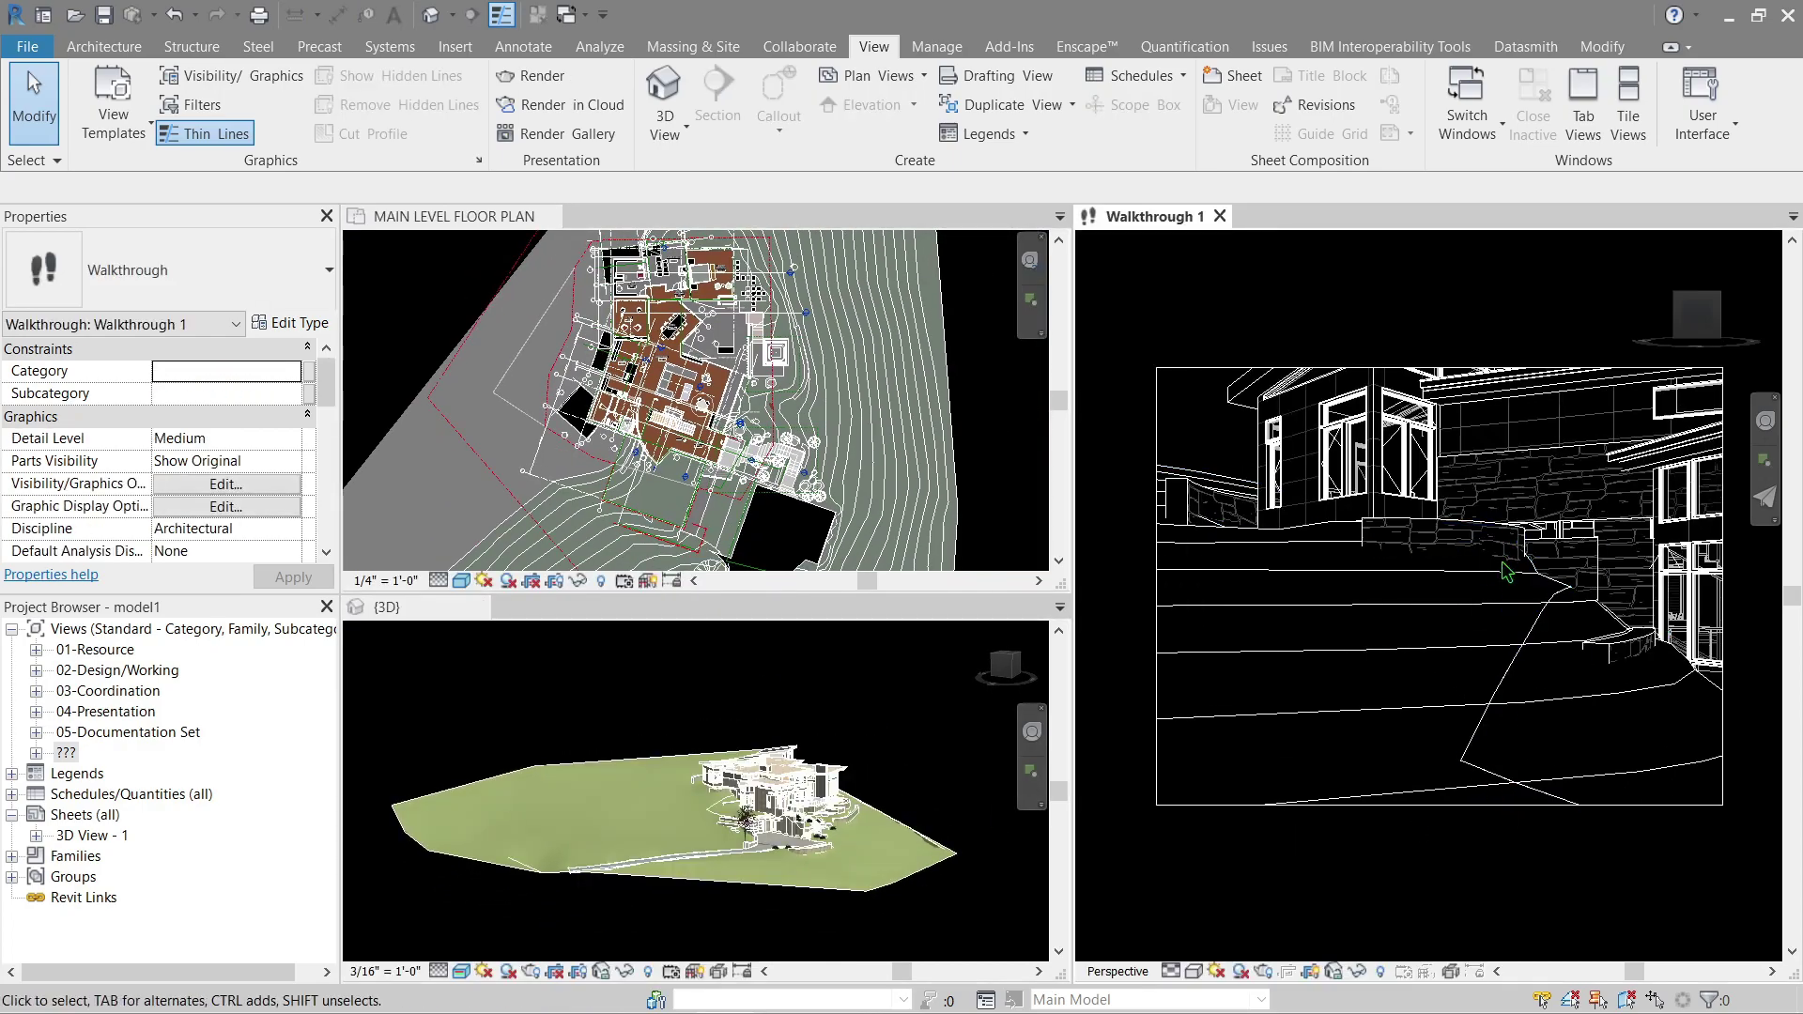
middle_click_drag(1417, 268, 1401, 300)
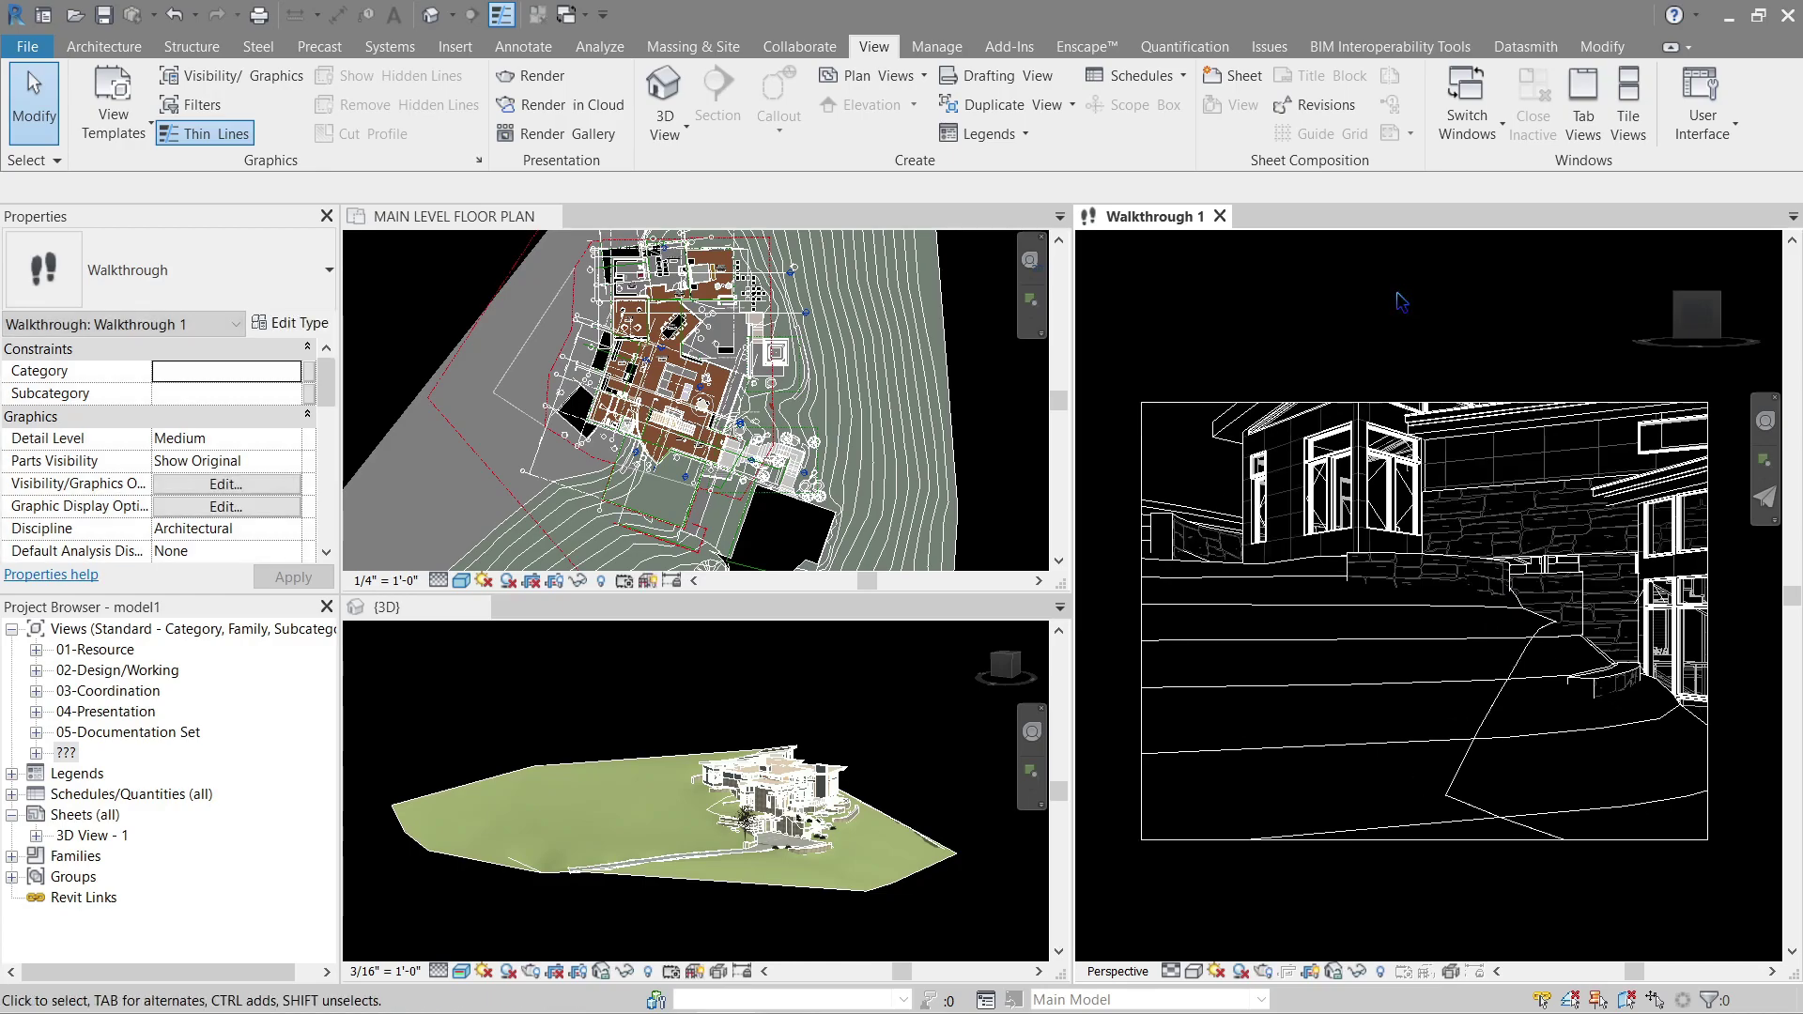
Close the Walkthrough 1 view and open Walkthrough 2 from the ??? group's walkthroughs in the project.
left_click(1219, 216)
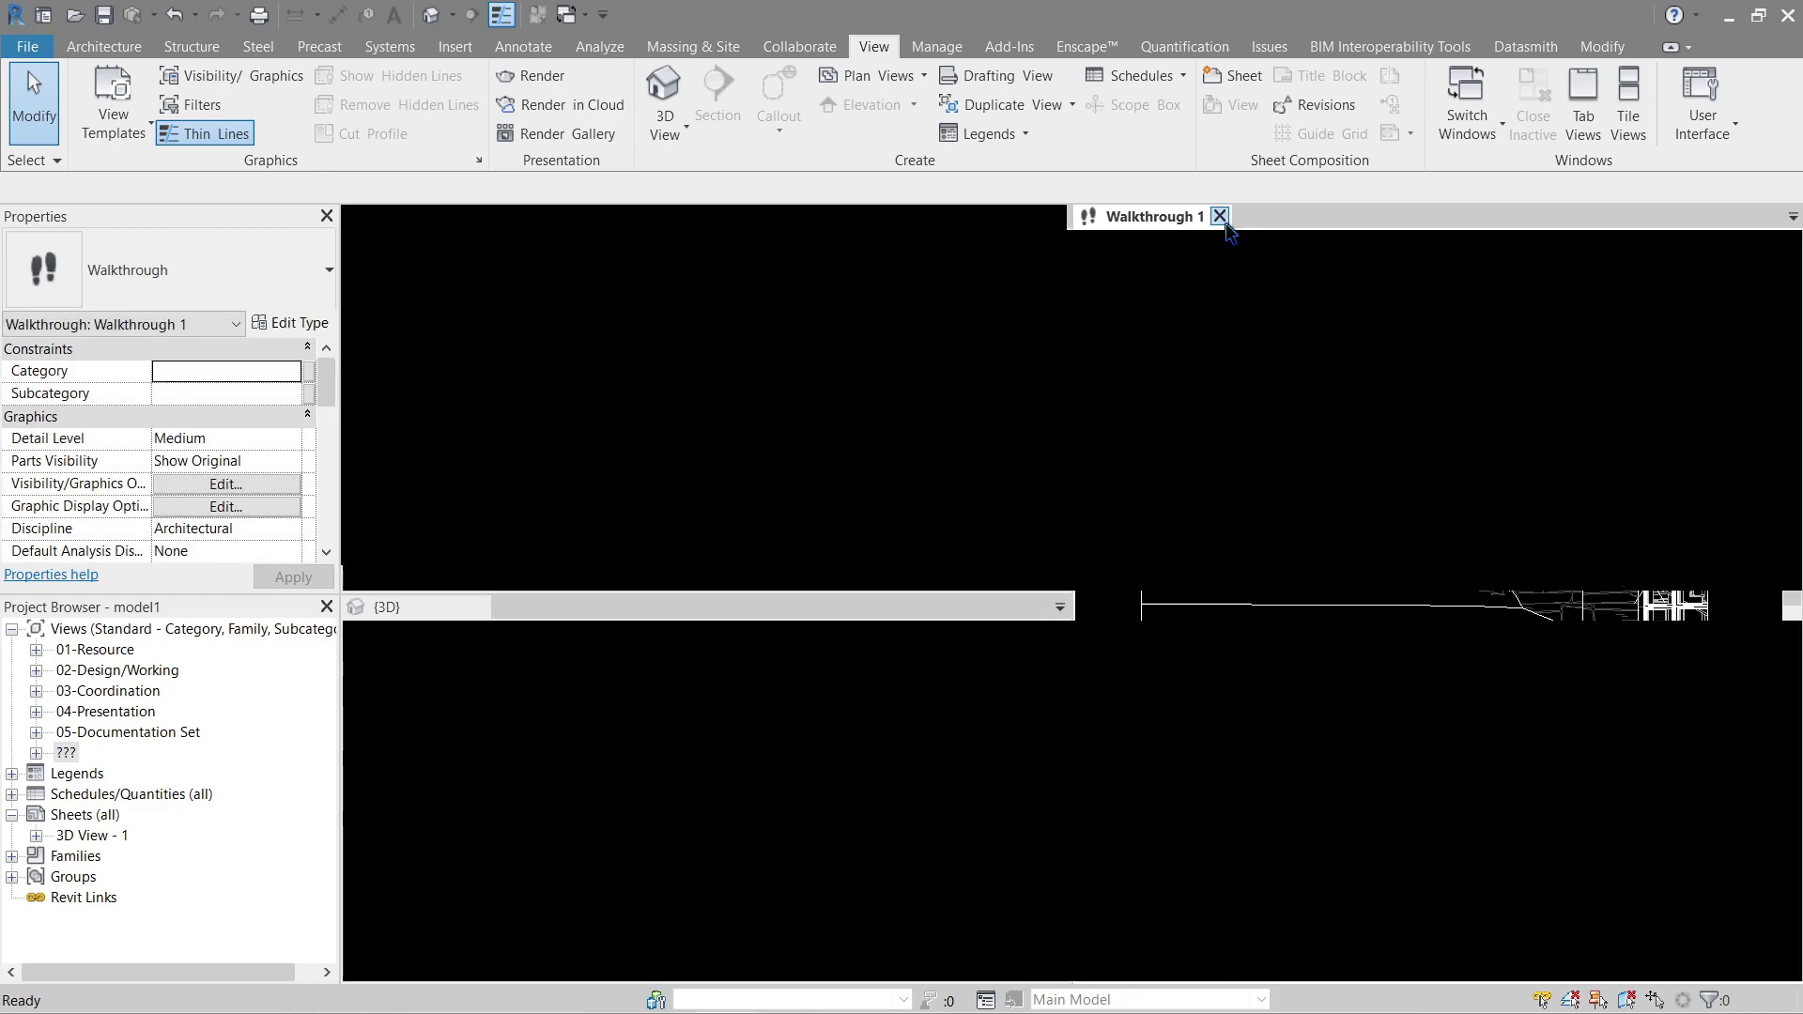
left_click(36, 752)
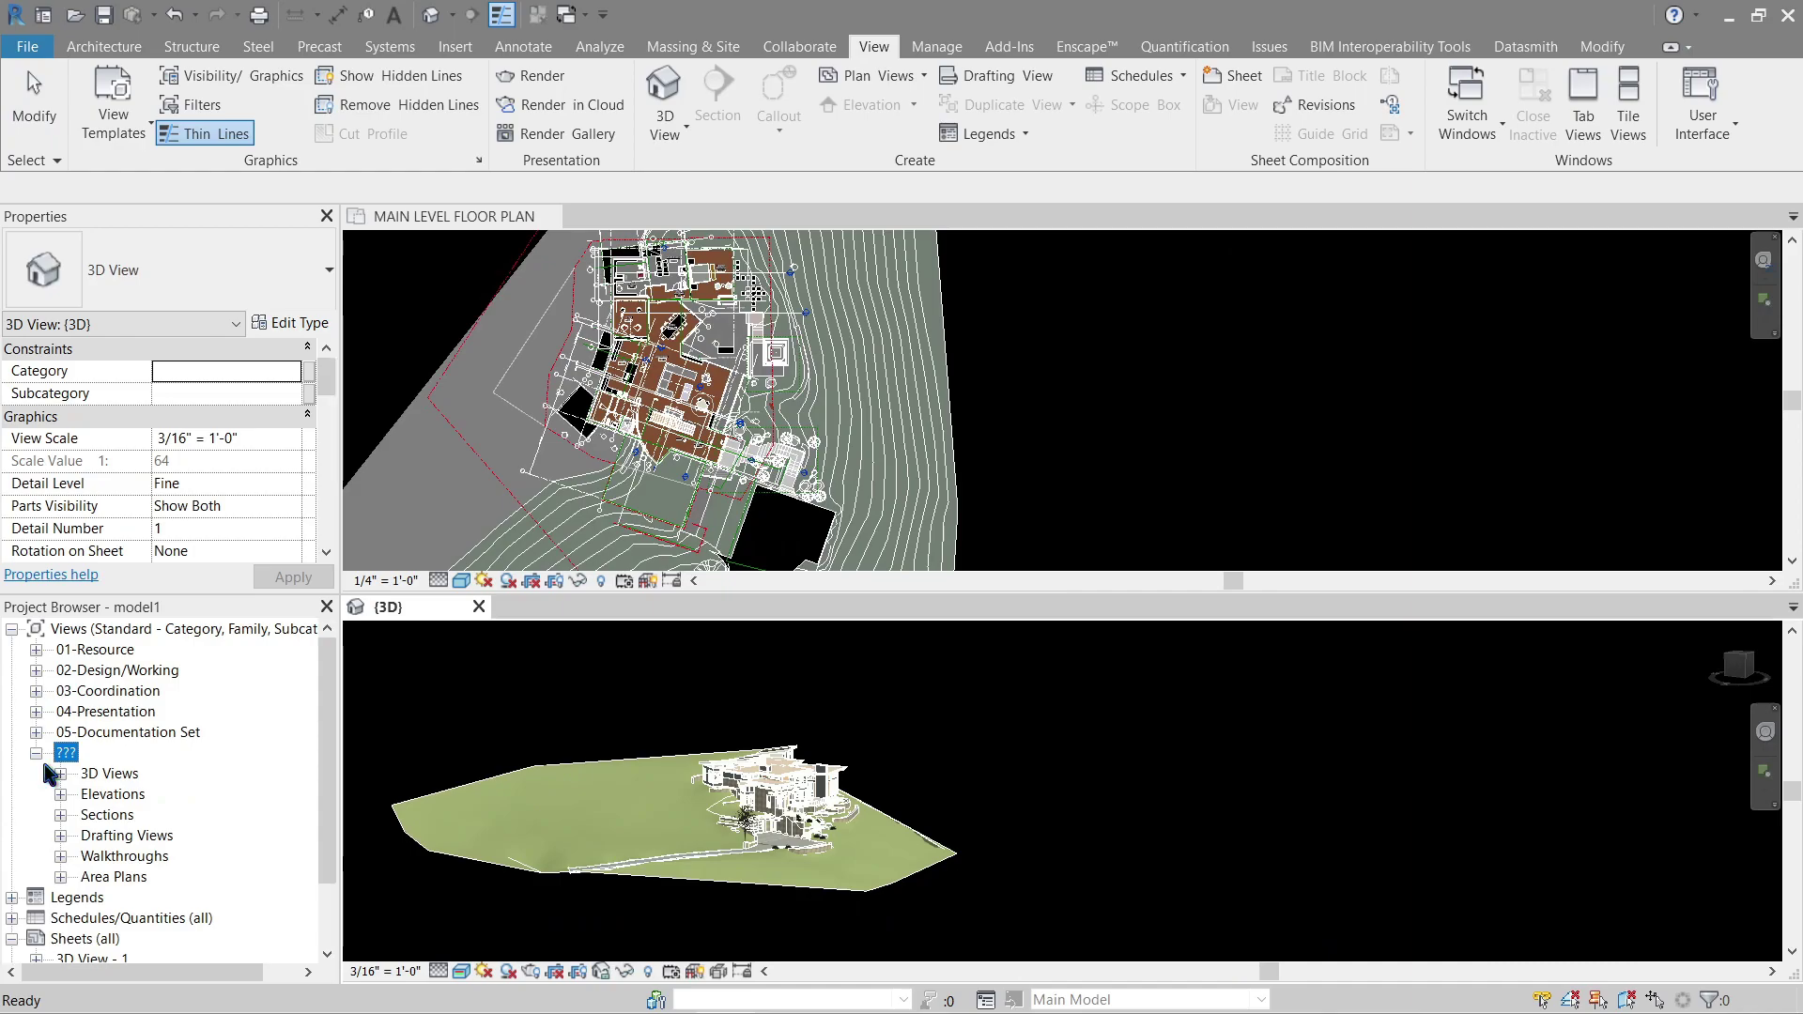
left_click_drag(329, 754, 326, 797)
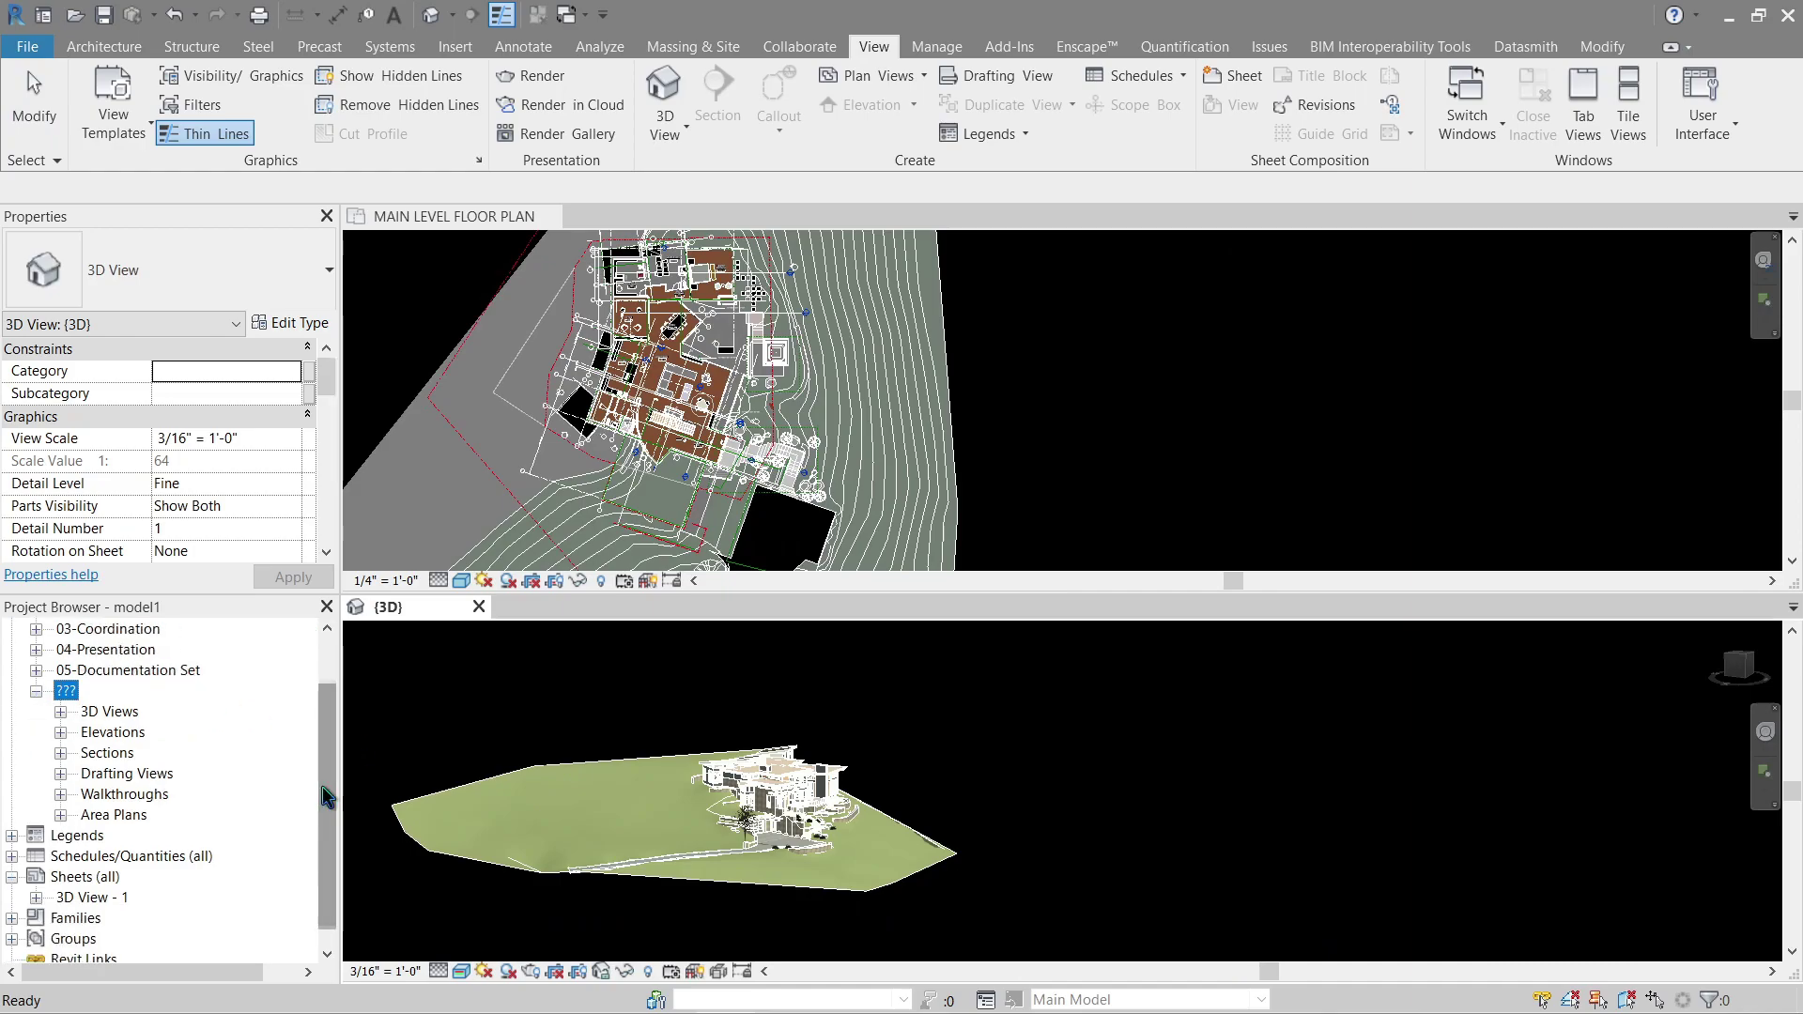
left_click(60, 712)
left_click(85, 732)
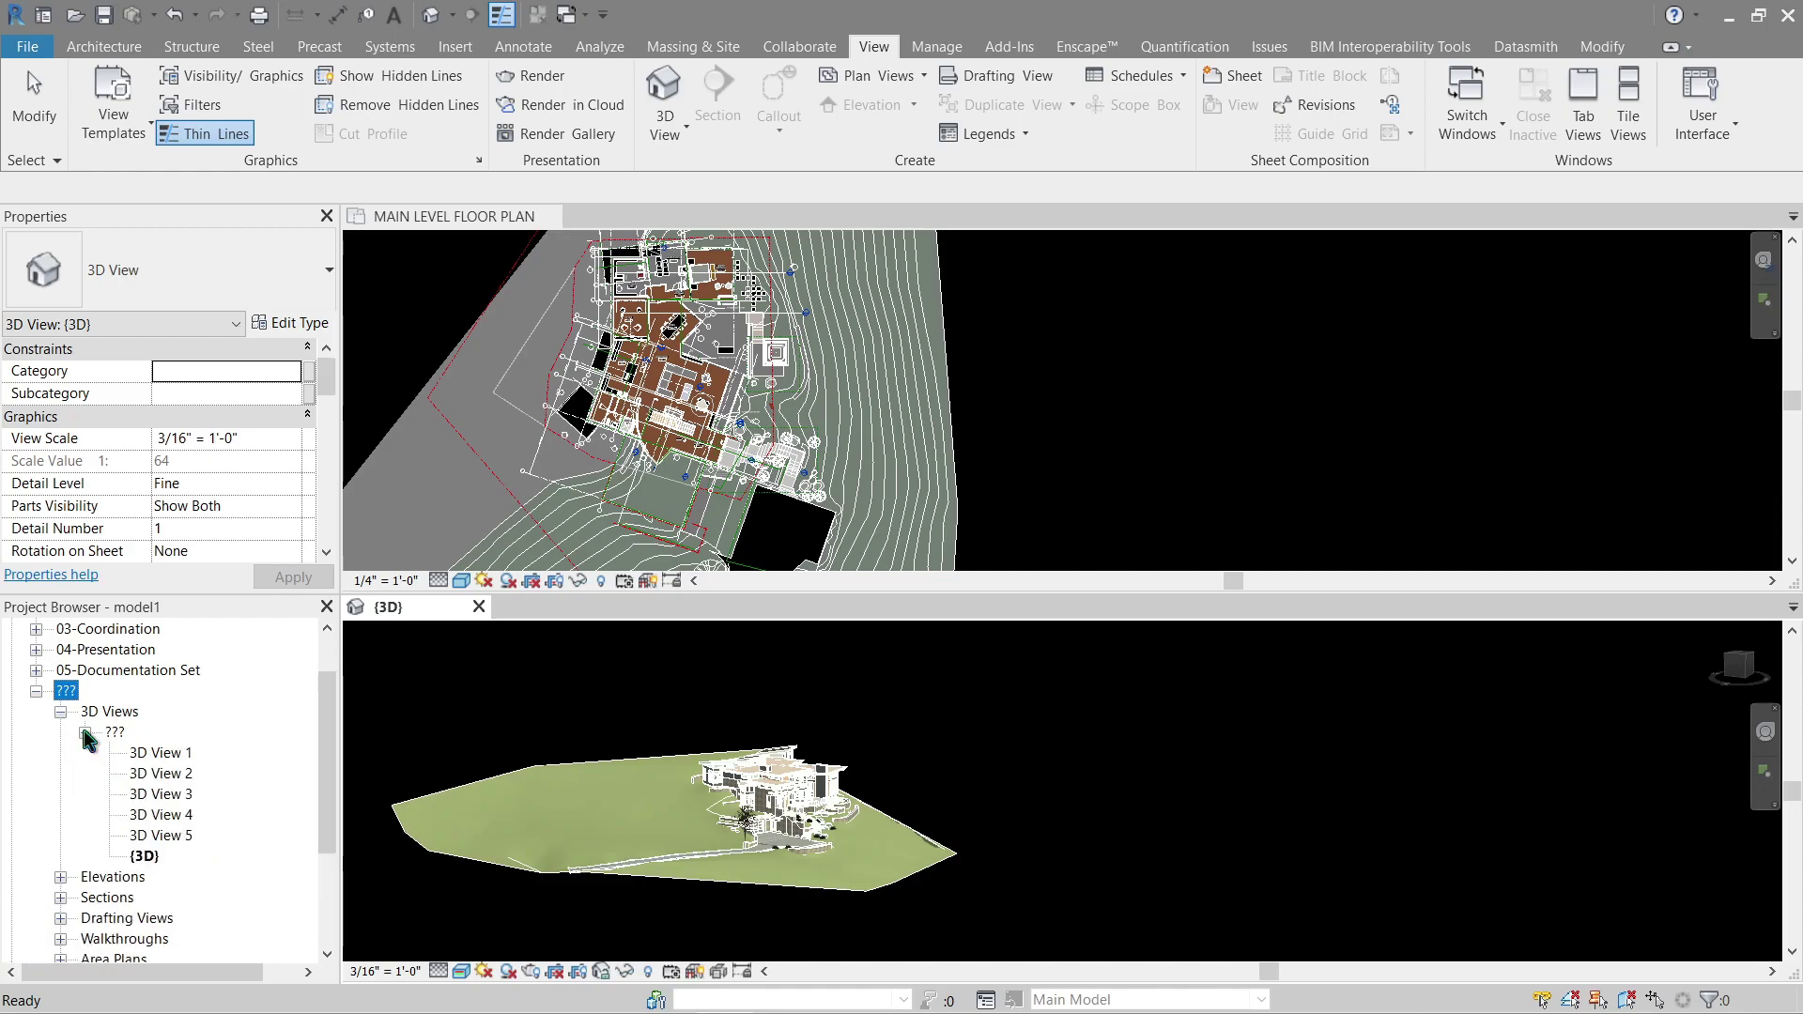
left_click(86, 732)
left_click(60, 815)
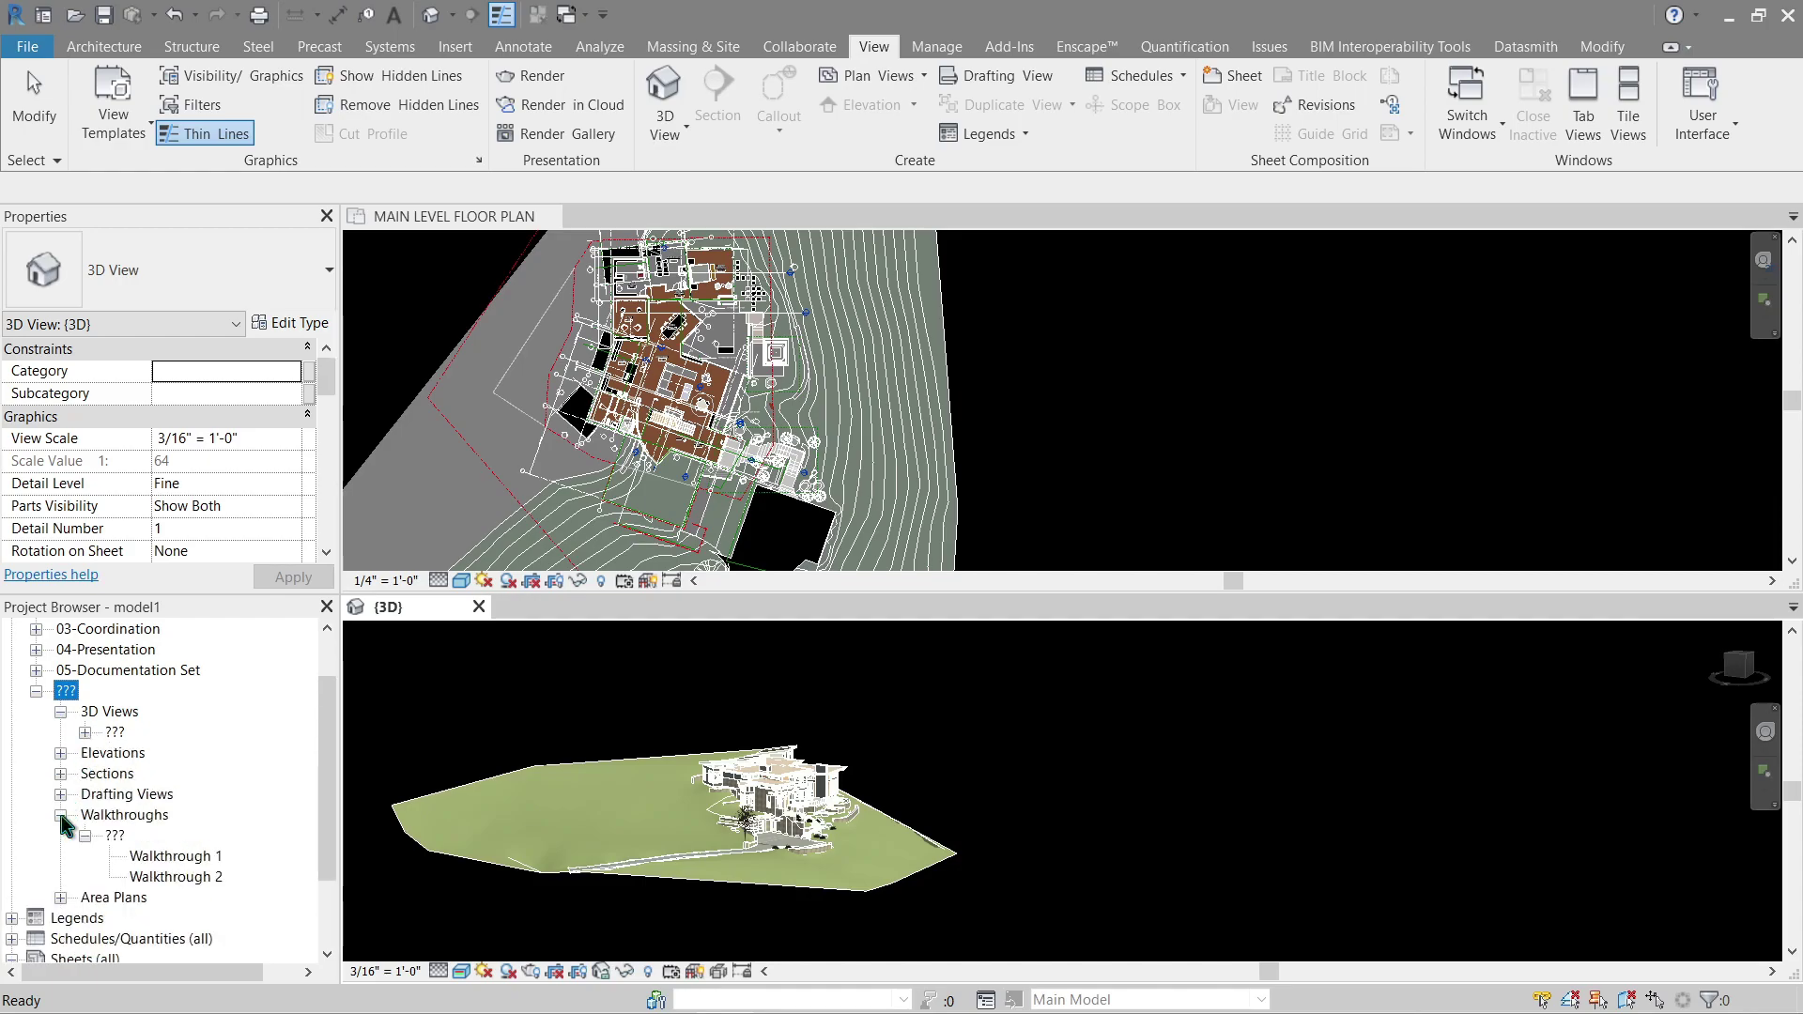
double_click(178, 877)
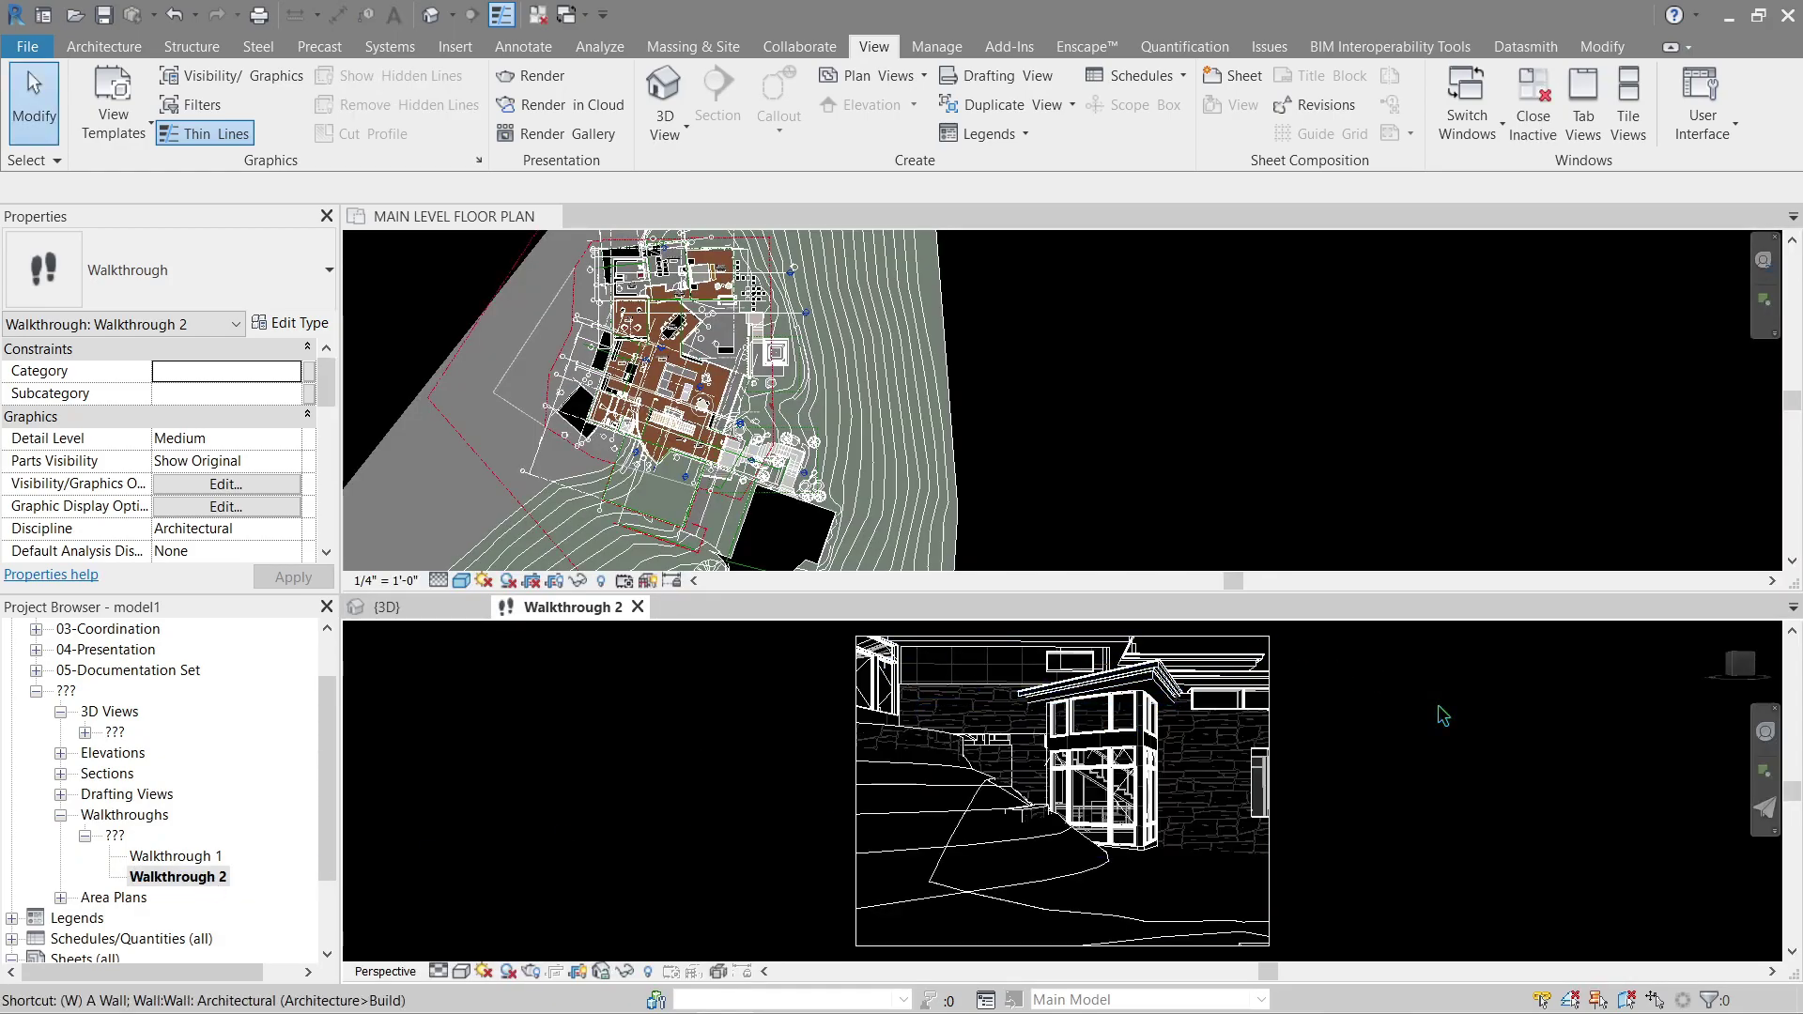
Retile the open views so that Walkthrough 2 occupies the large pane beside the floor plan and 3D views.
key("t")
left_click(879, 641)
key("w")
key("t")
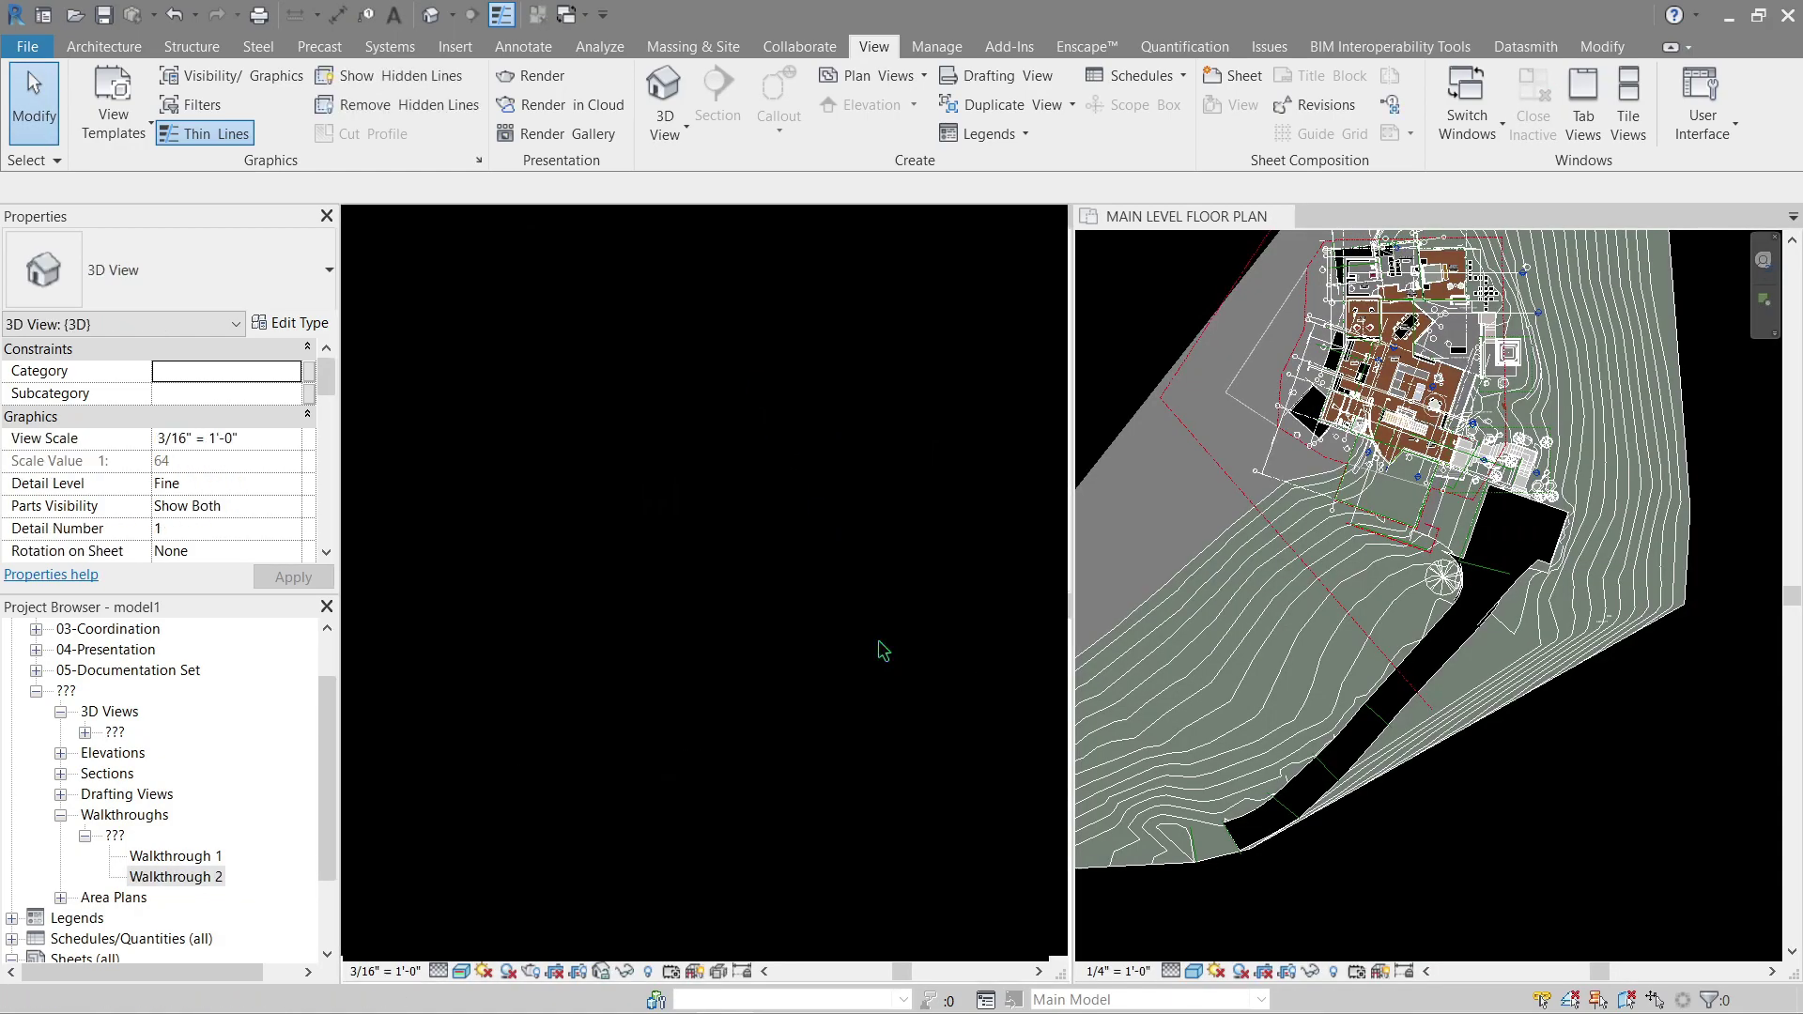
left_click(1121, 335)
key("w")
key("t")
left_click(1277, 564)
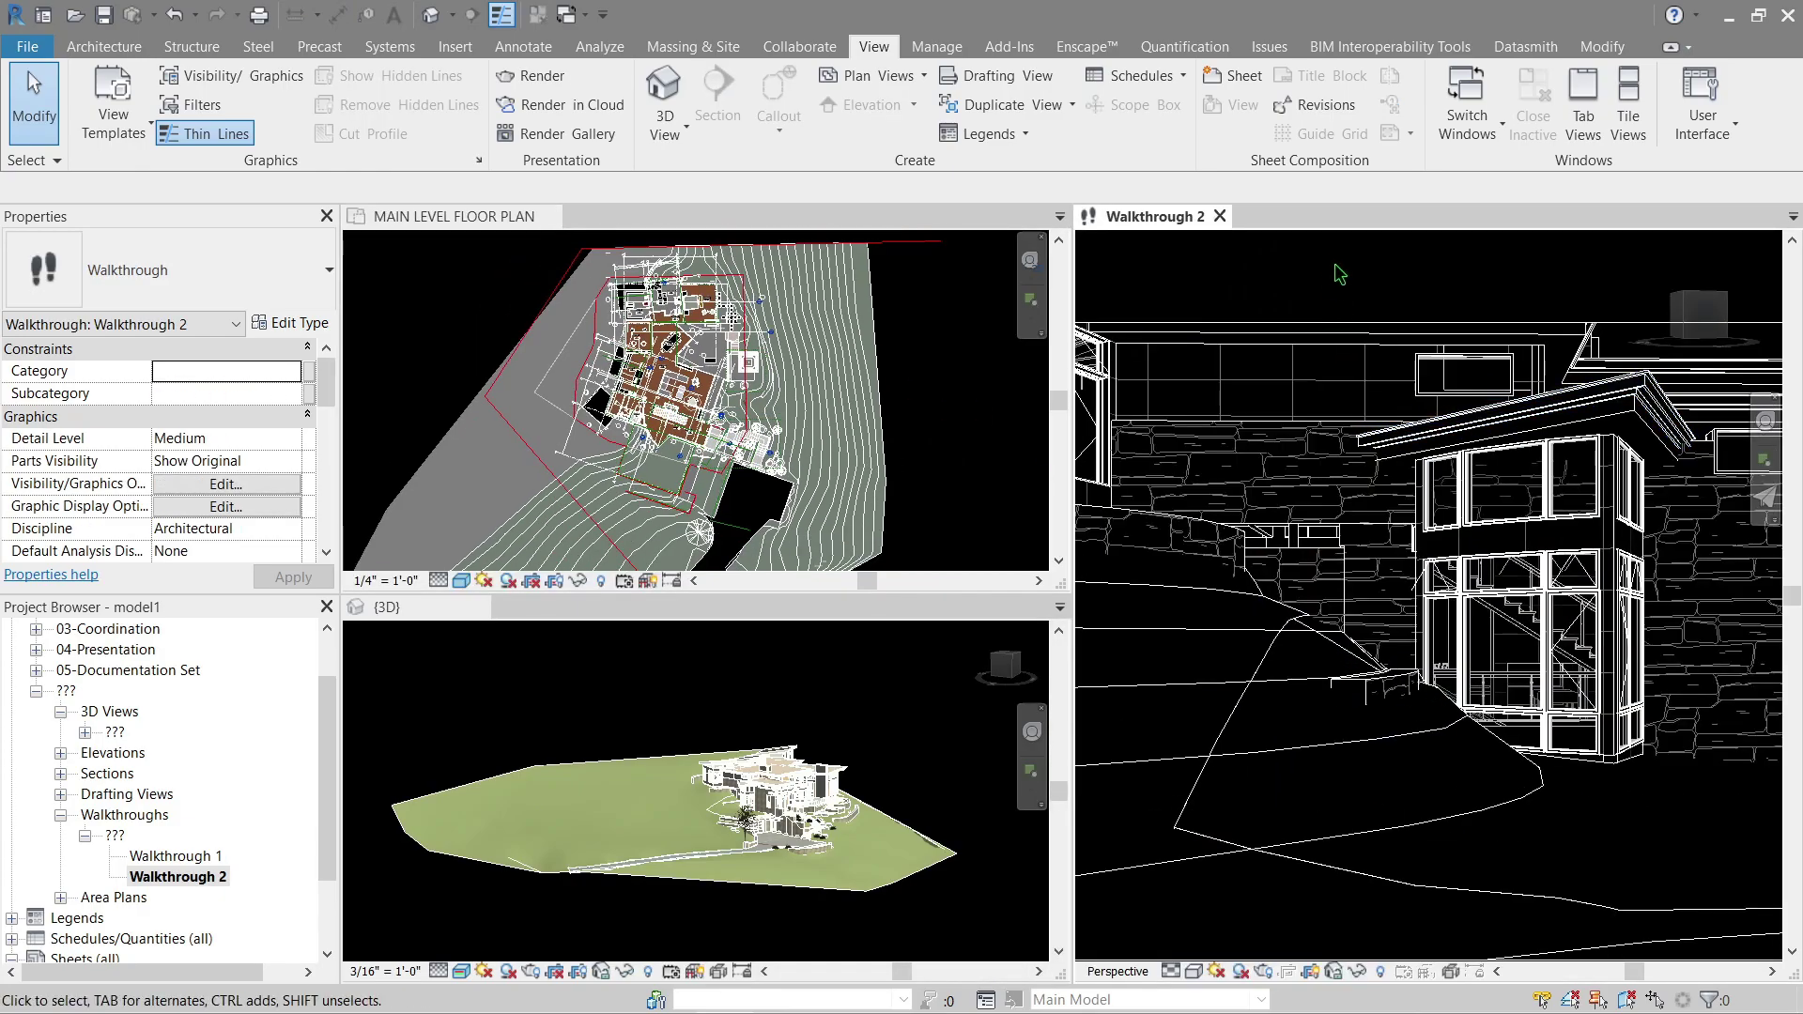
Select the Walkthrough 2 camera, start editing the walkthrough and play it through to frame 300.
left_click(1341, 313)
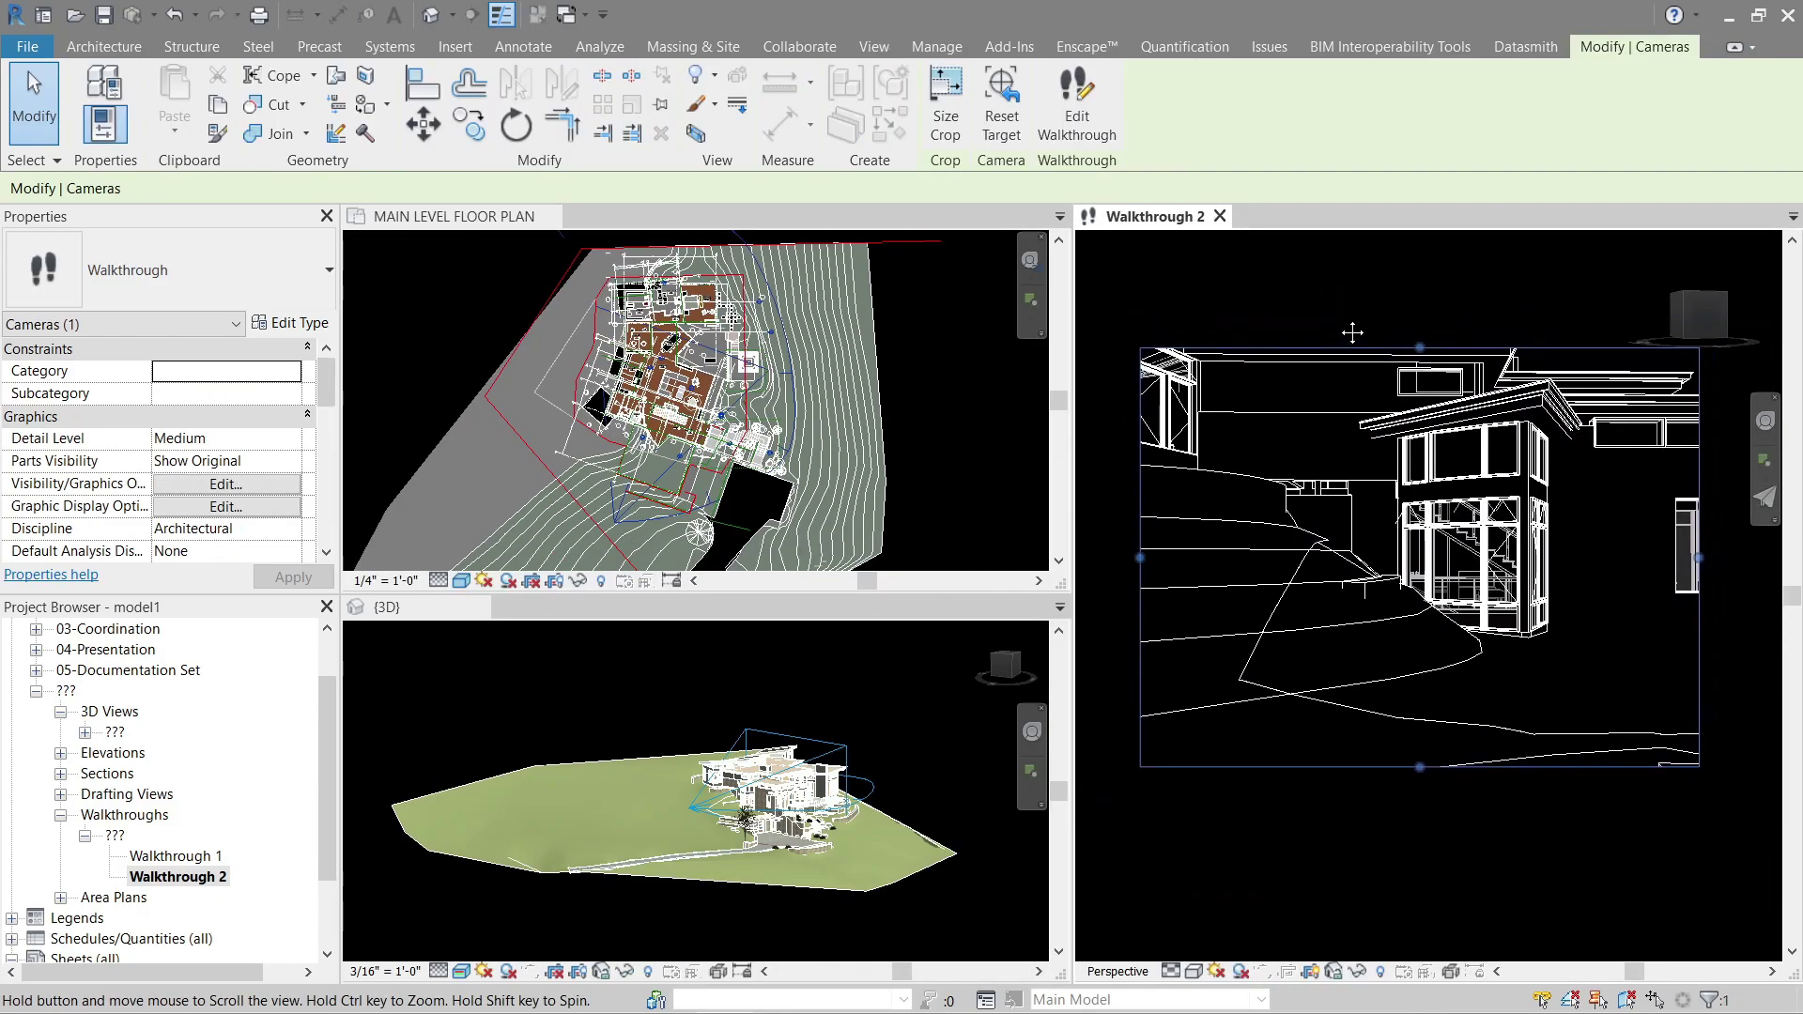
left_click(1077, 111)
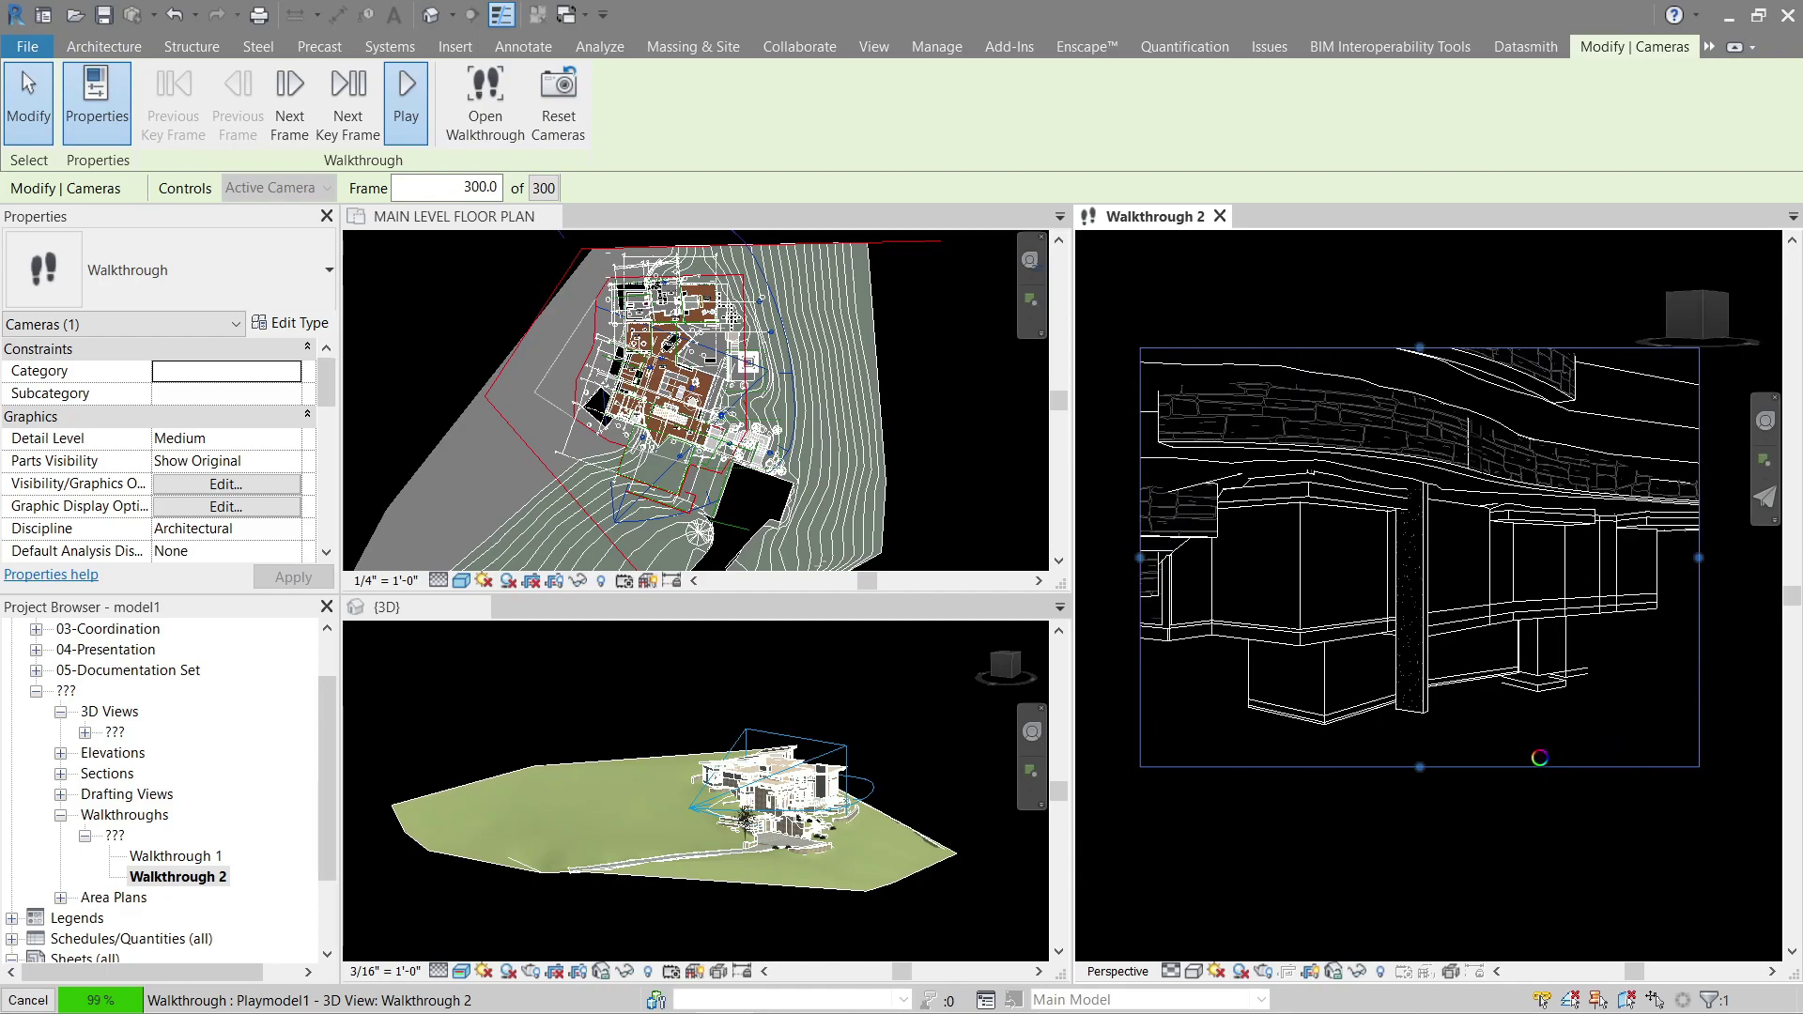
left_click(1489, 819)
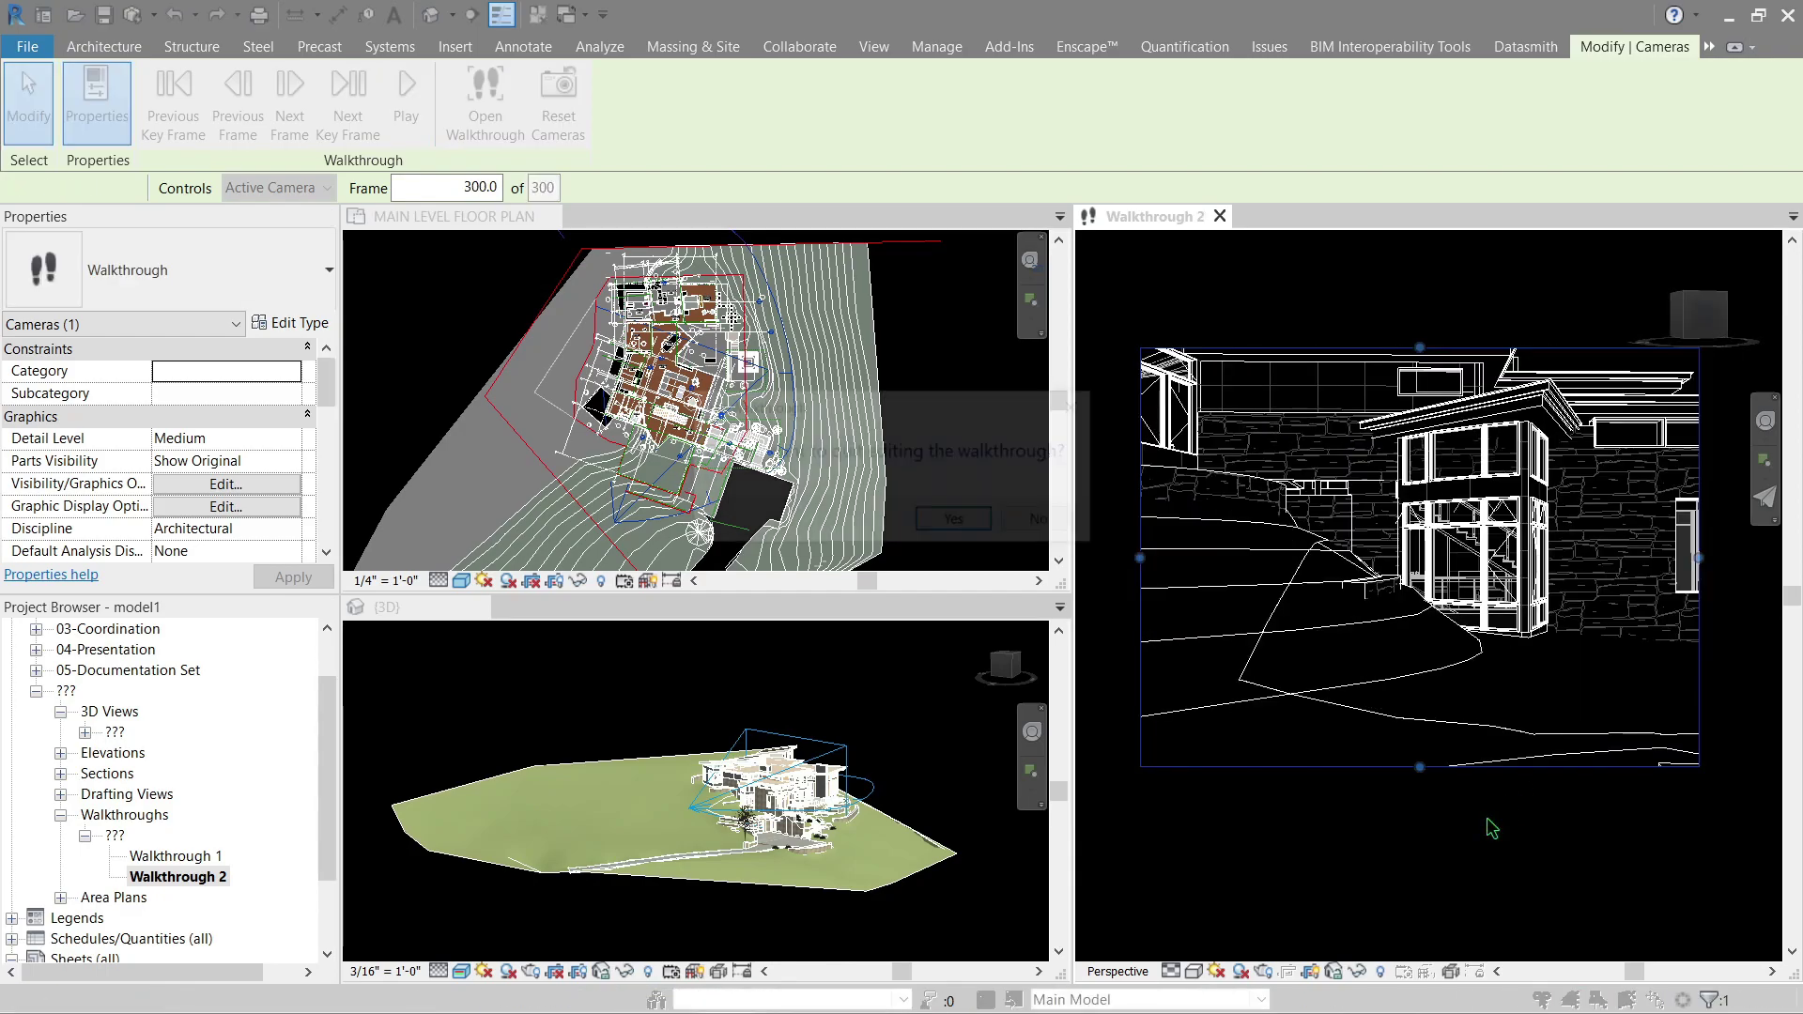
left_click(1079, 407)
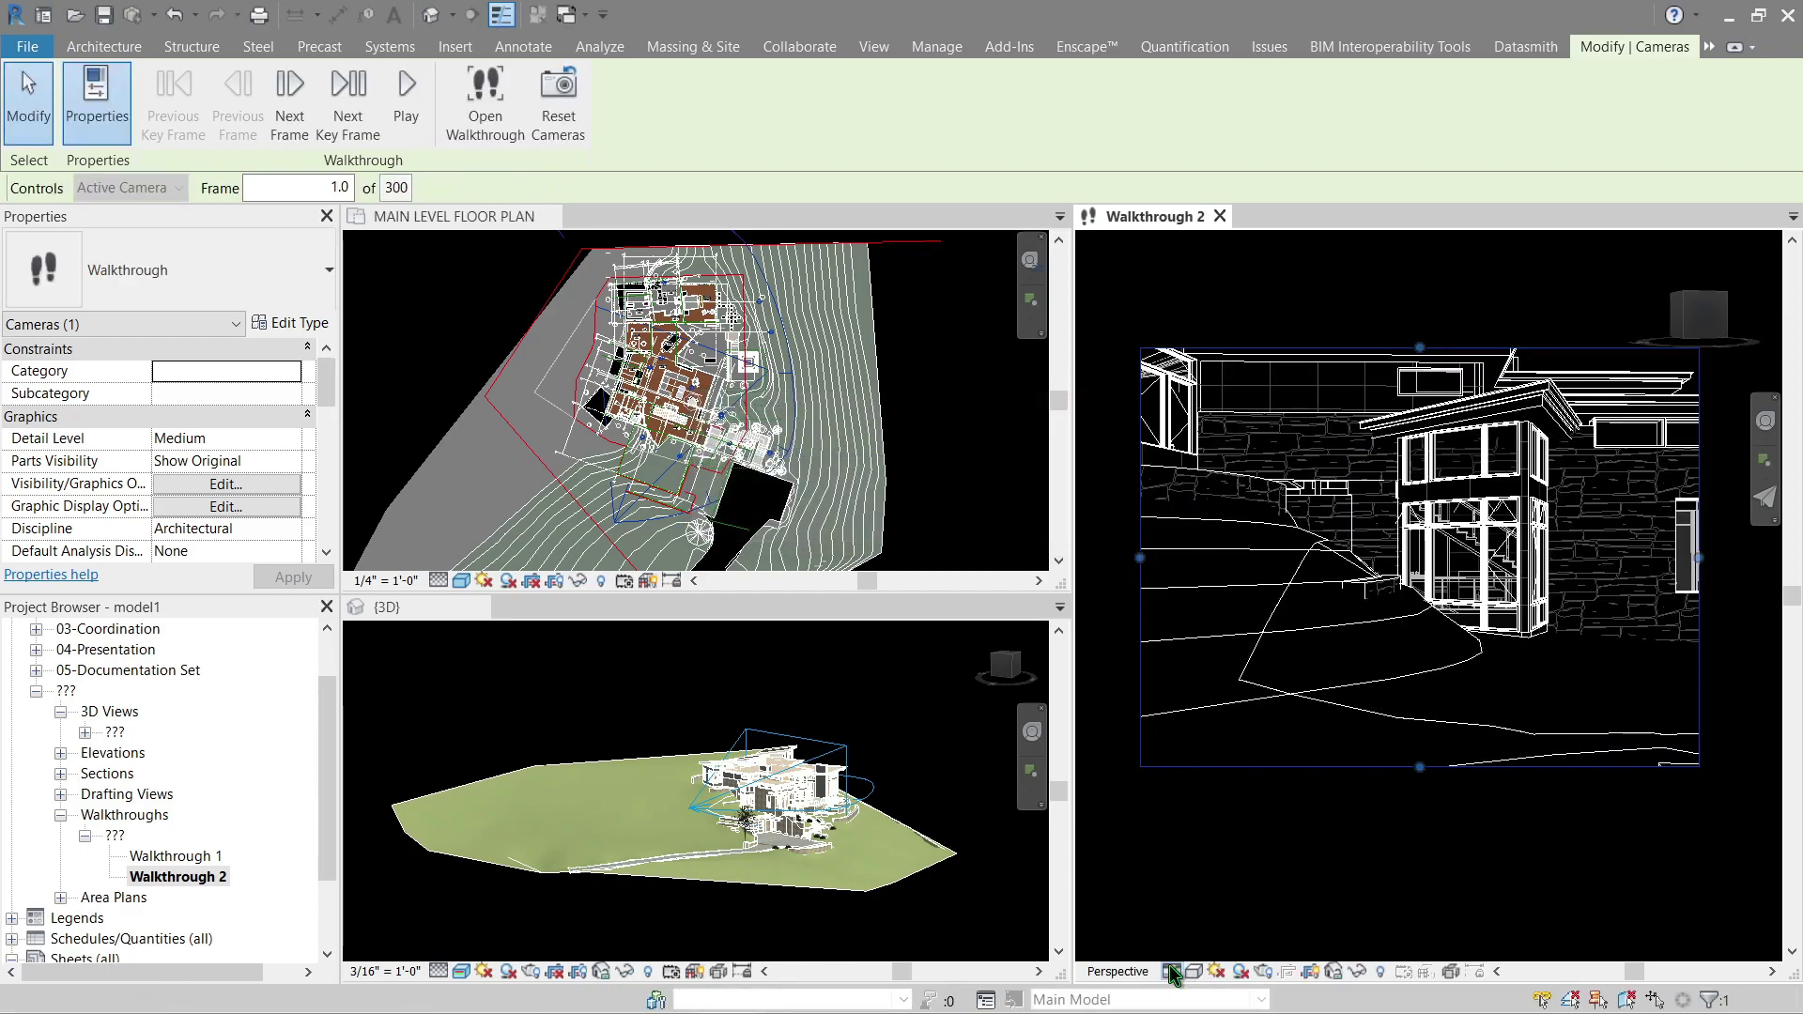
Set the Walkthrough 2 view's detail level to Fine and its visual style to Realistic.
left_click(1194, 973)
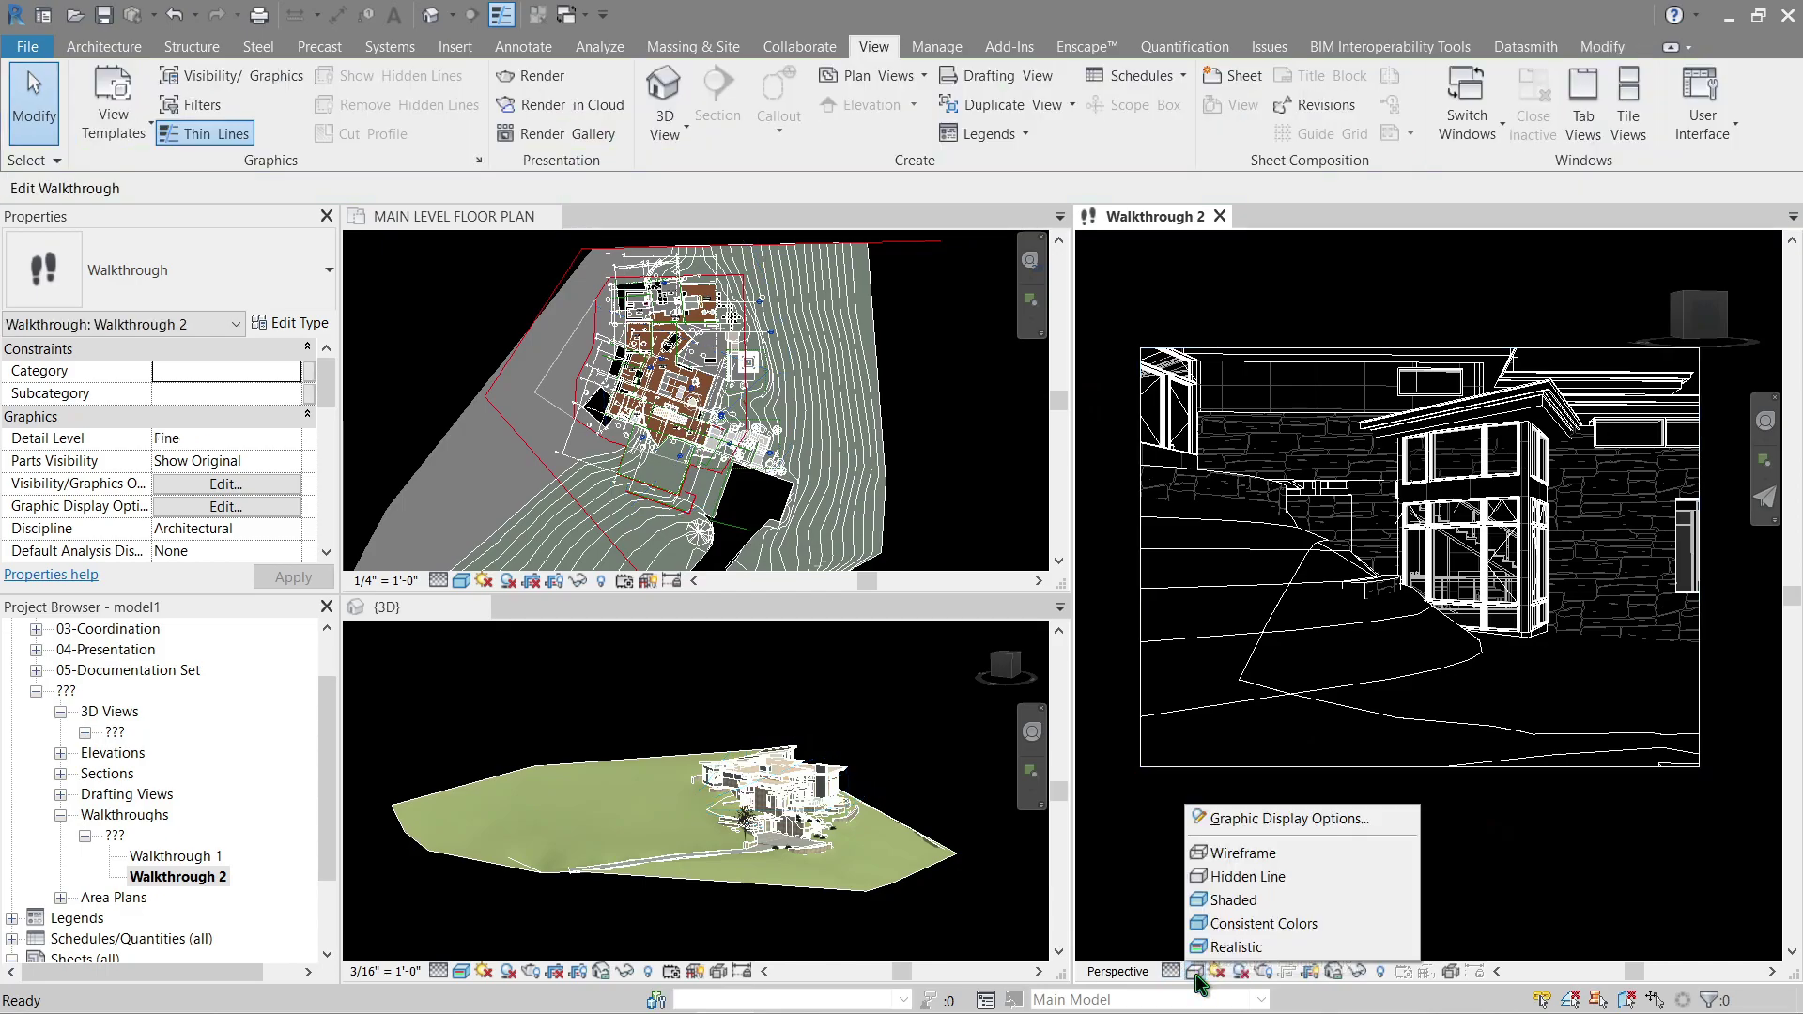
left_click(1235, 928)
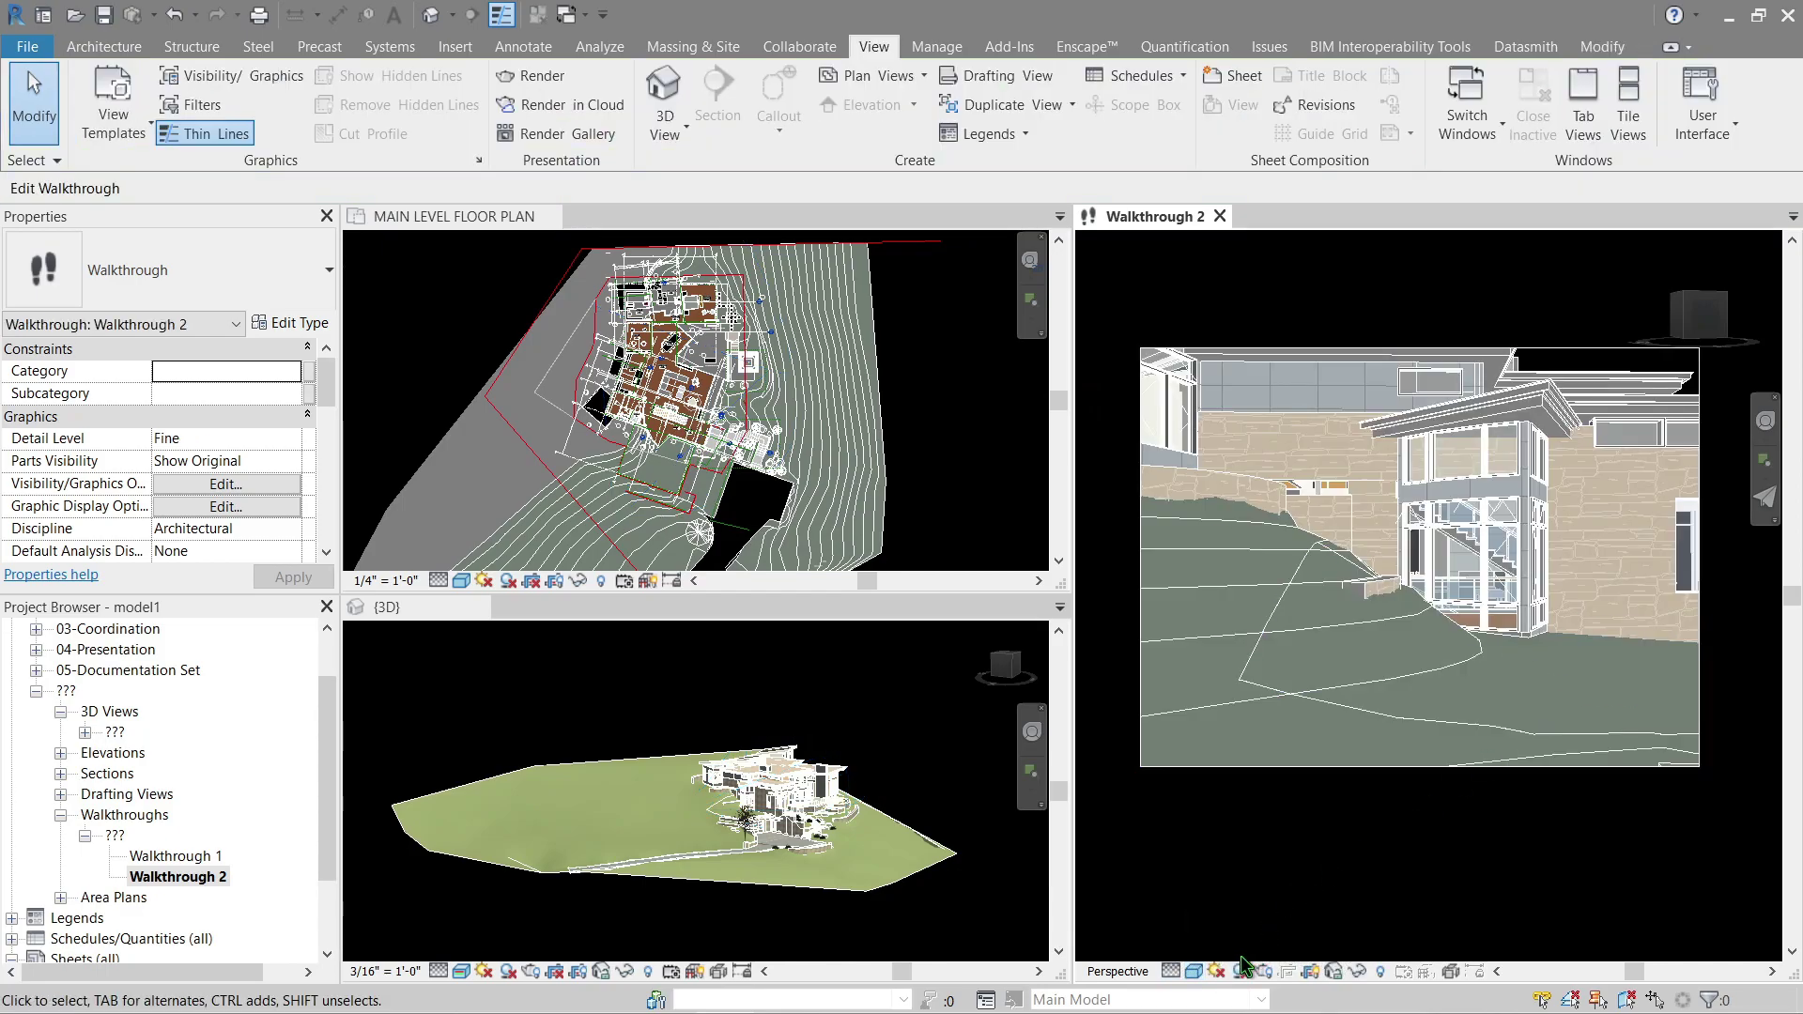
left_click(1197, 973)
left_click(1221, 946)
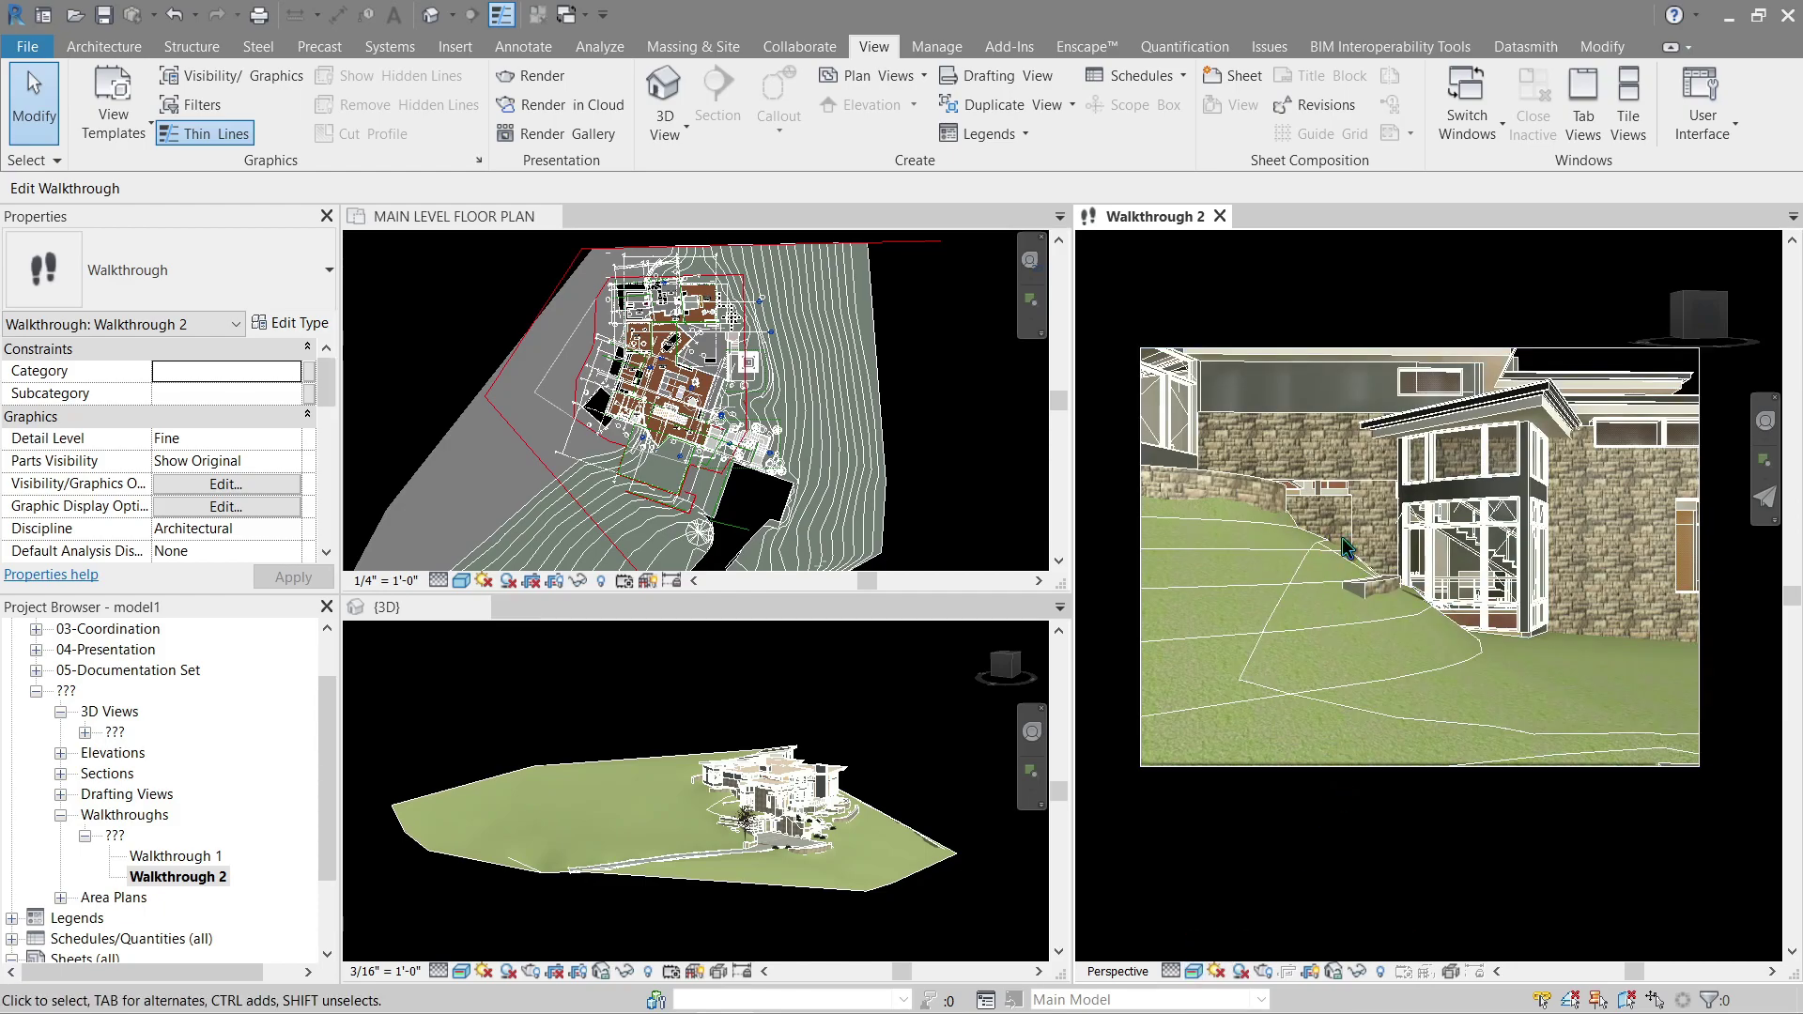
Select the Walkthrough 2 crop boundary and start editing the walkthrough.
left_click(1210, 347)
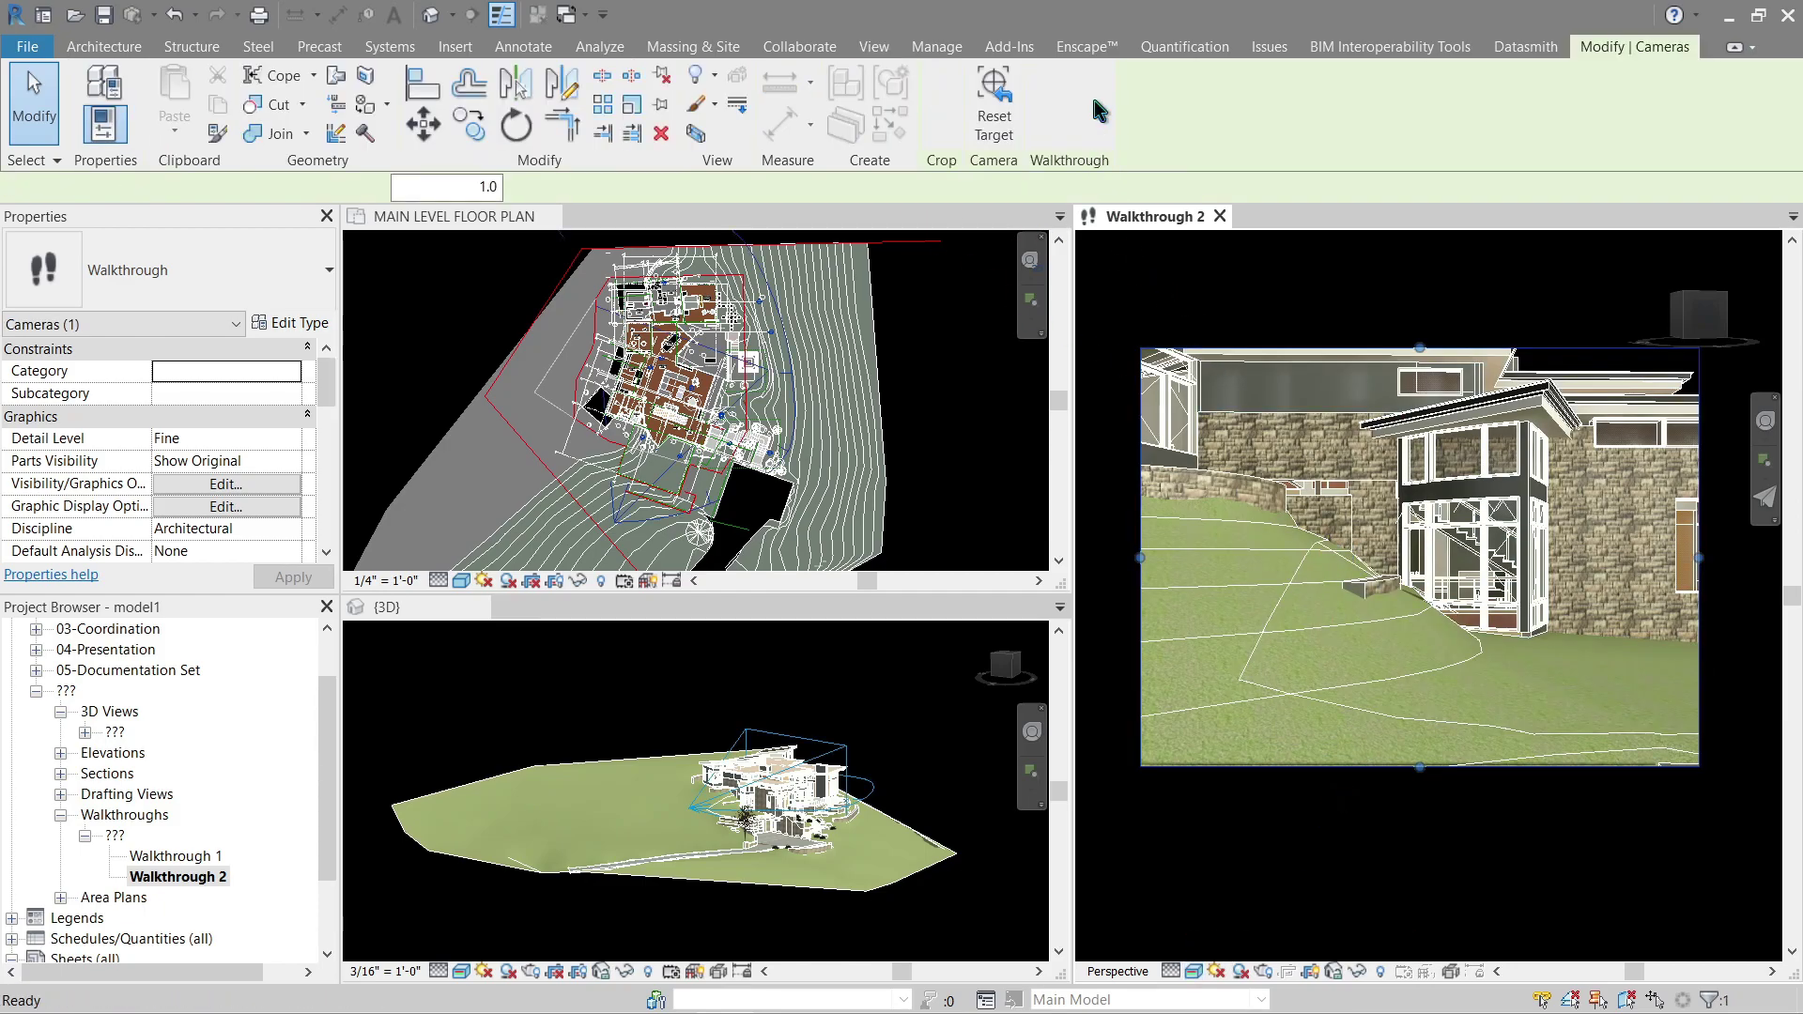